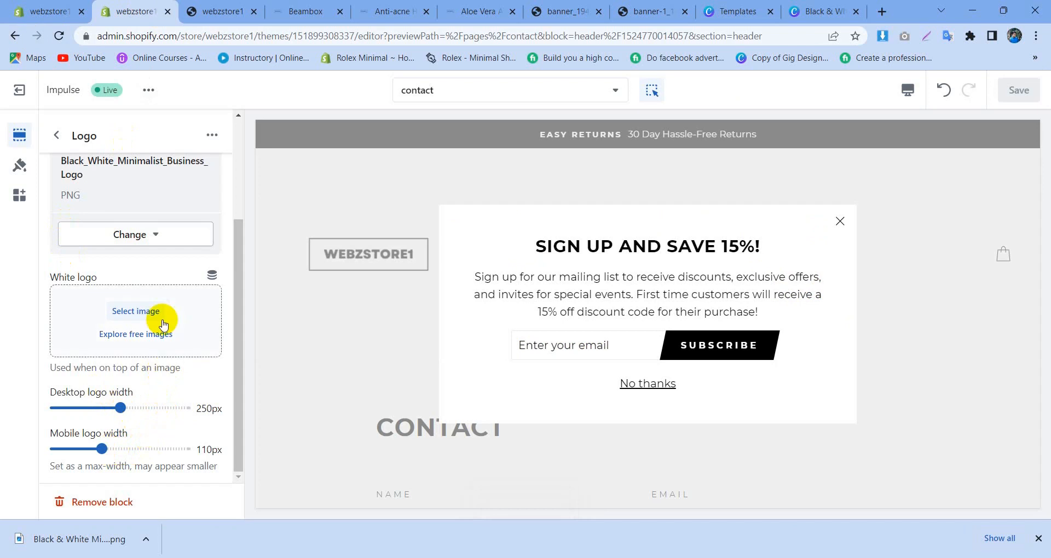
Step: Open Black & White Minimalist Business Logo.png from the Downloads folder in the Photos app
click(175, 276)
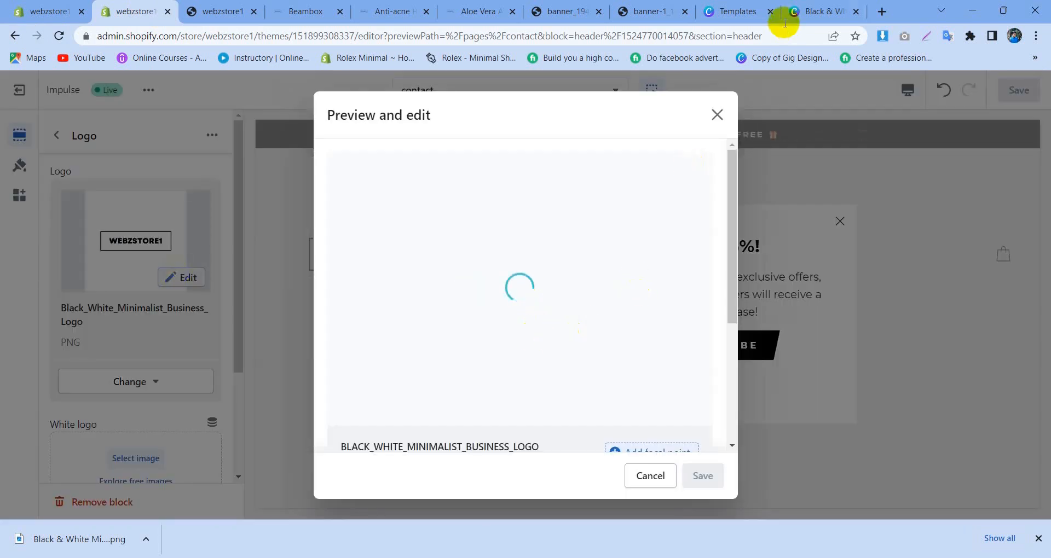
click(717, 115)
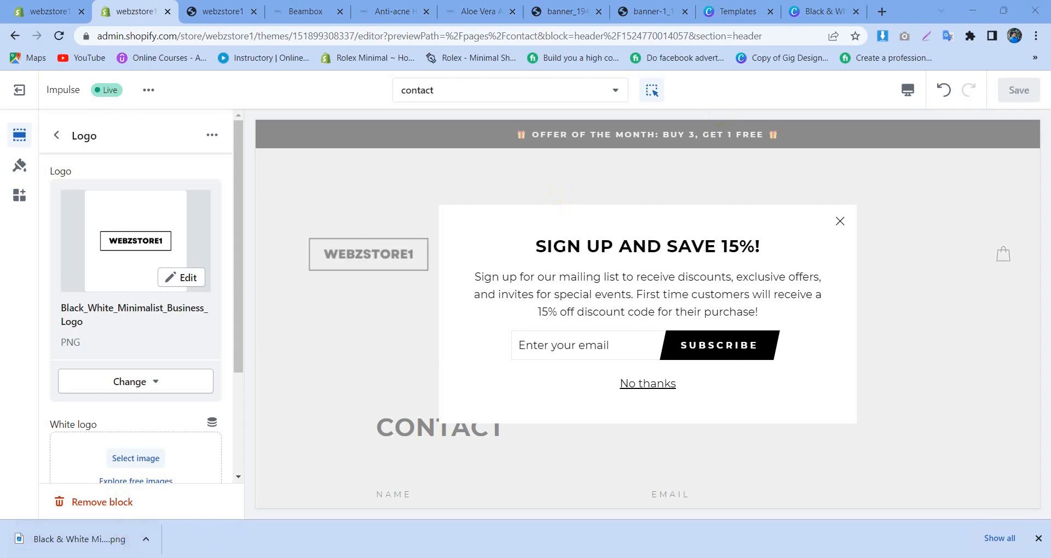
key(super+e)
double_click(362, 250)
click(237, 260)
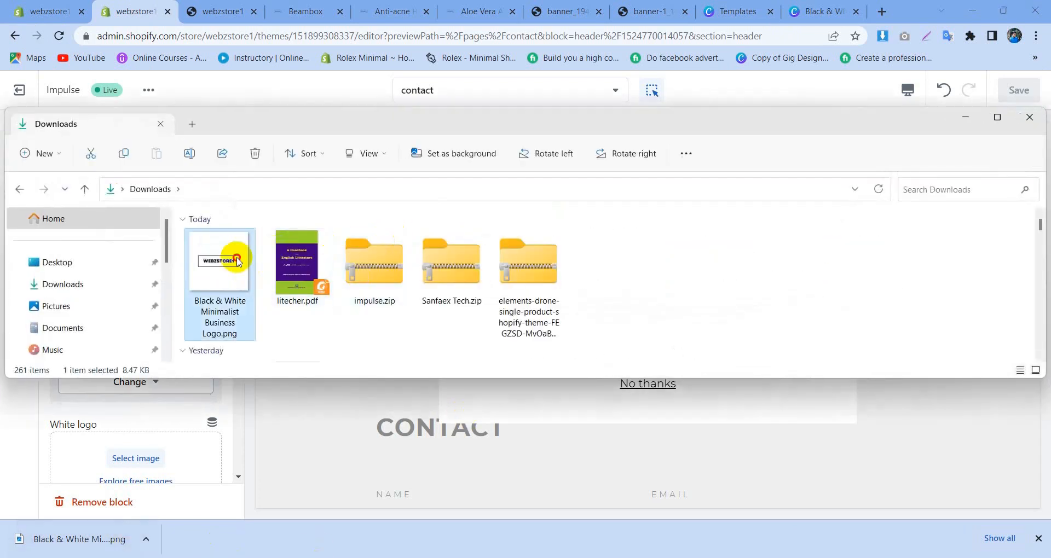
double_click(236, 259)
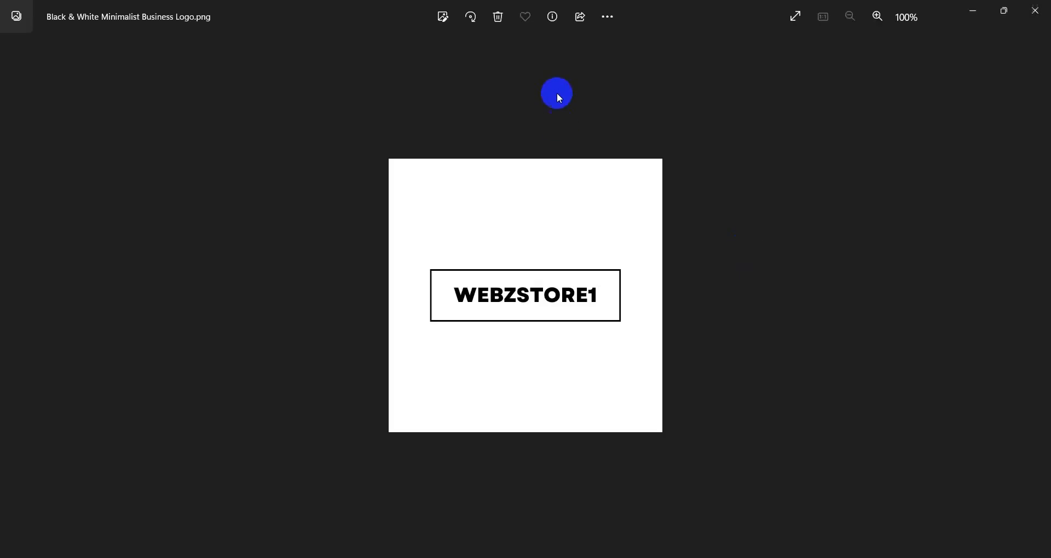
Step: Crop the empty margins around the framed WEBZSTORE1 logo, leaving an image of about 400 x 137 pixels
click(444, 17)
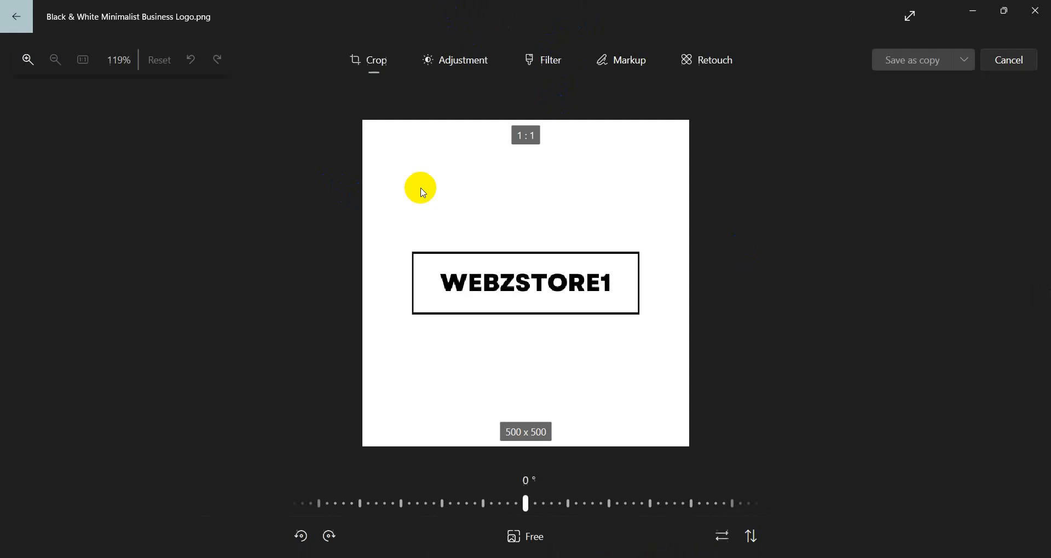
drag(375, 122, 387, 200)
drag(716, 449, 688, 313)
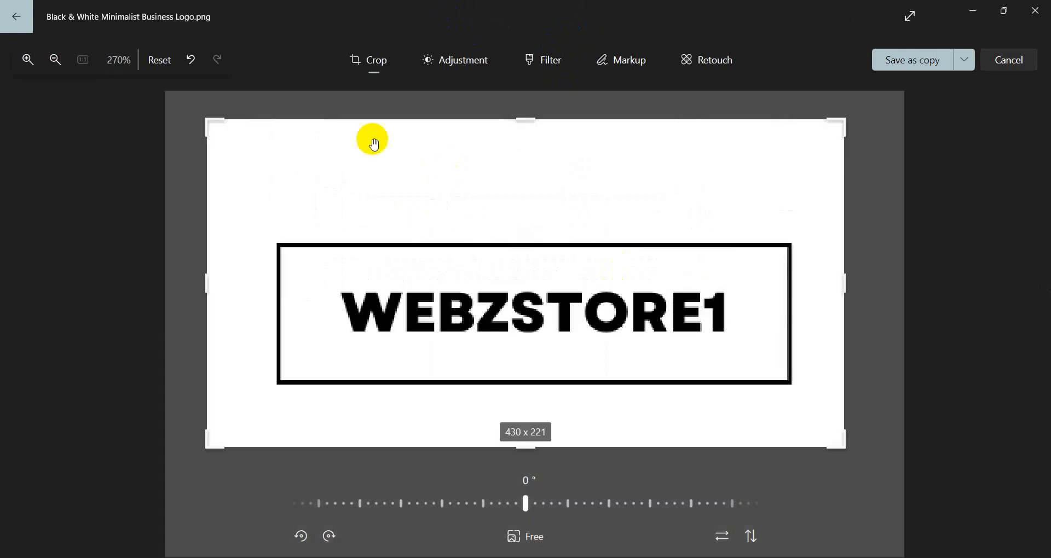
drag(214, 122, 228, 202)
drag(266, 445, 274, 405)
drag(975, 308, 938, 295)
drag(422, 116, 429, 150)
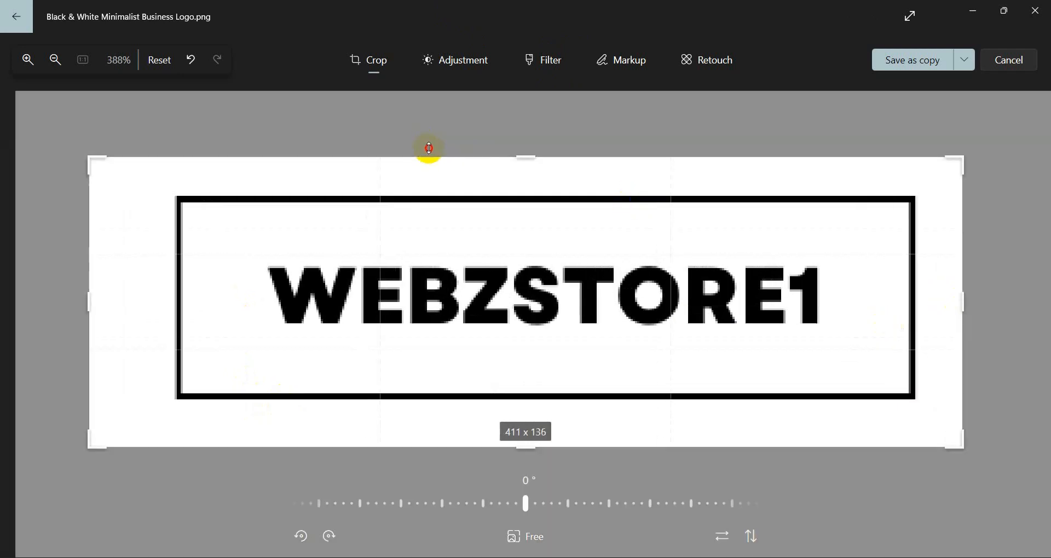
drag(43, 289, 72, 286)
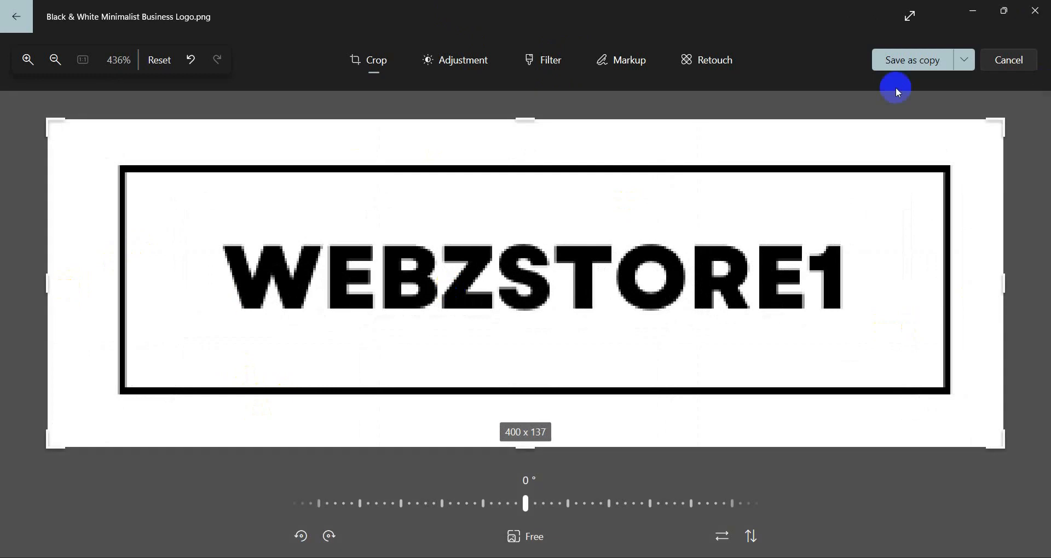
Step: Save the cropped logo as a PNG copy in the Pictures folder under its existing name and close the image
click(889, 70)
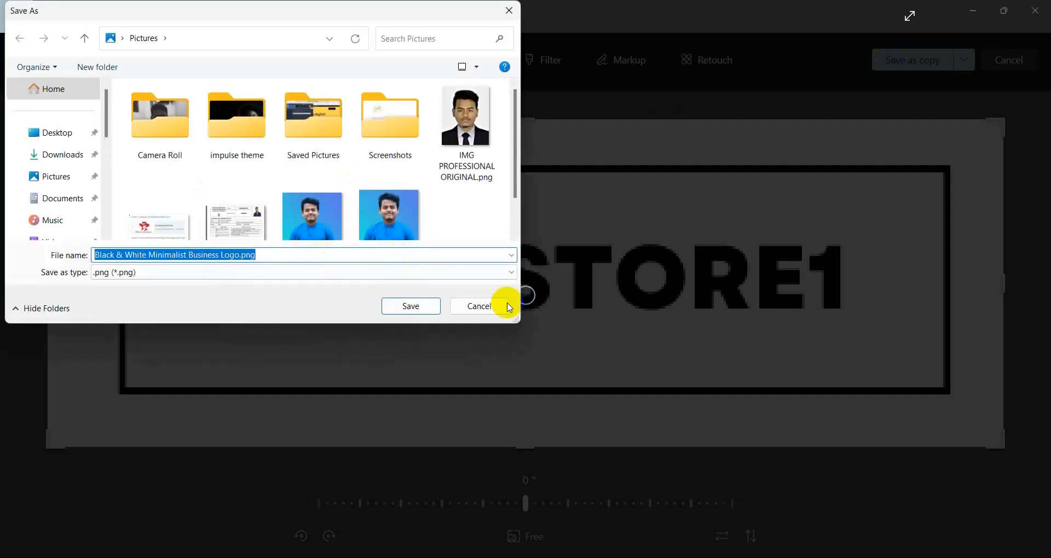
click(412, 306)
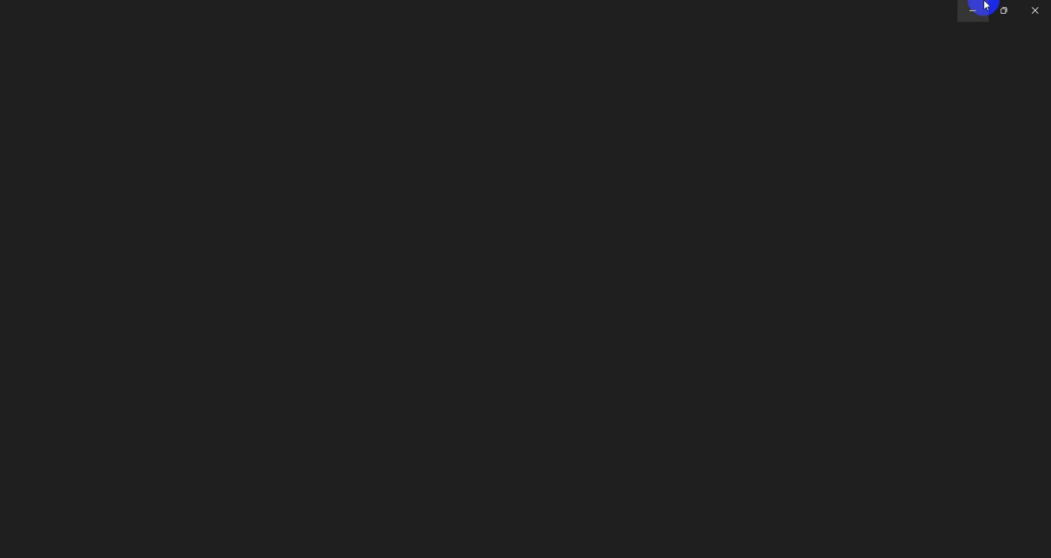
click(1036, 9)
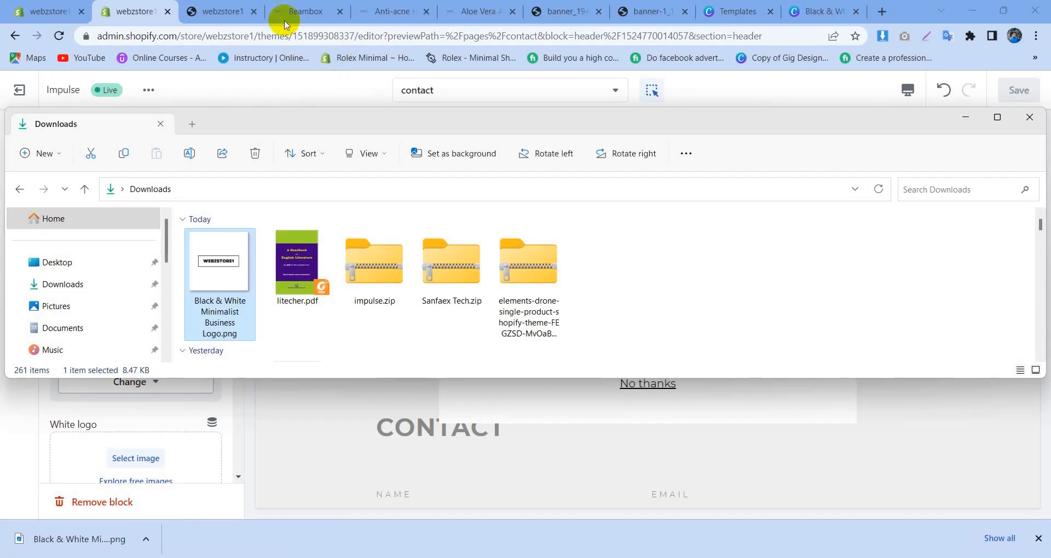
Step: Switch back to the Shopify theme editor and remove the current image from the header's Logo block
click(137, 6)
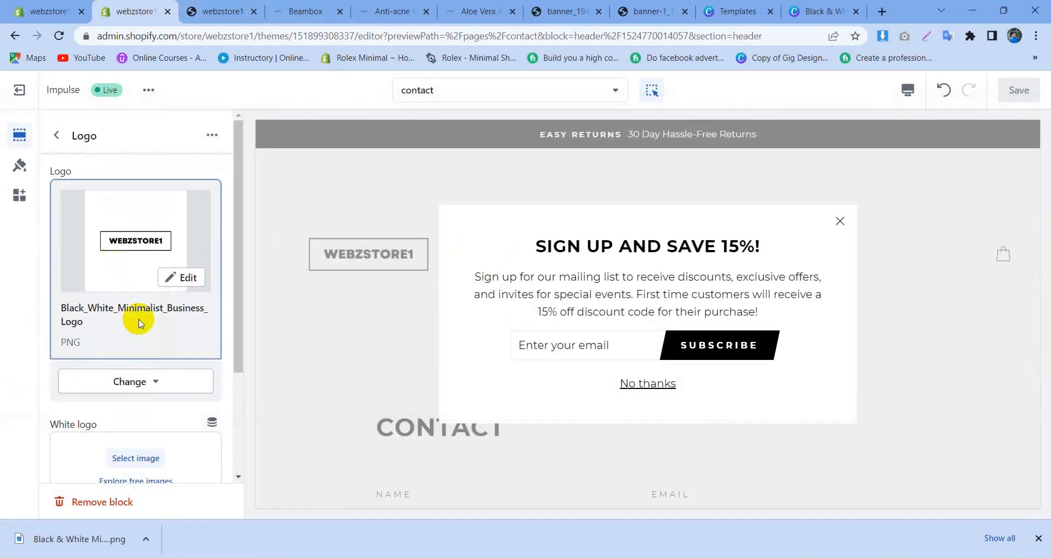
click(132, 377)
click(160, 322)
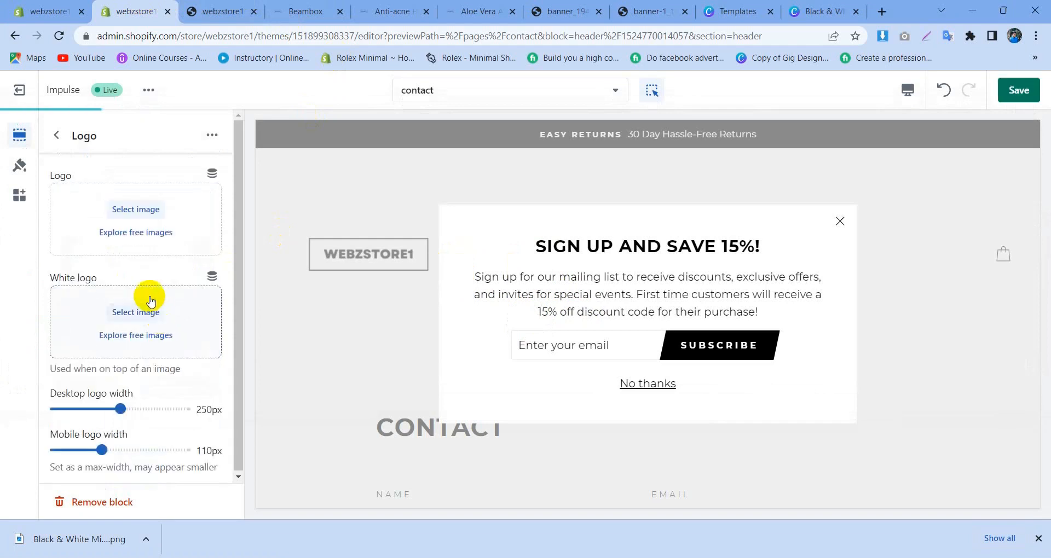
Step: Upload the cropped Black & White Minimalist Business Logo.png from the Pictures folder and use it as the store logo
click(146, 211)
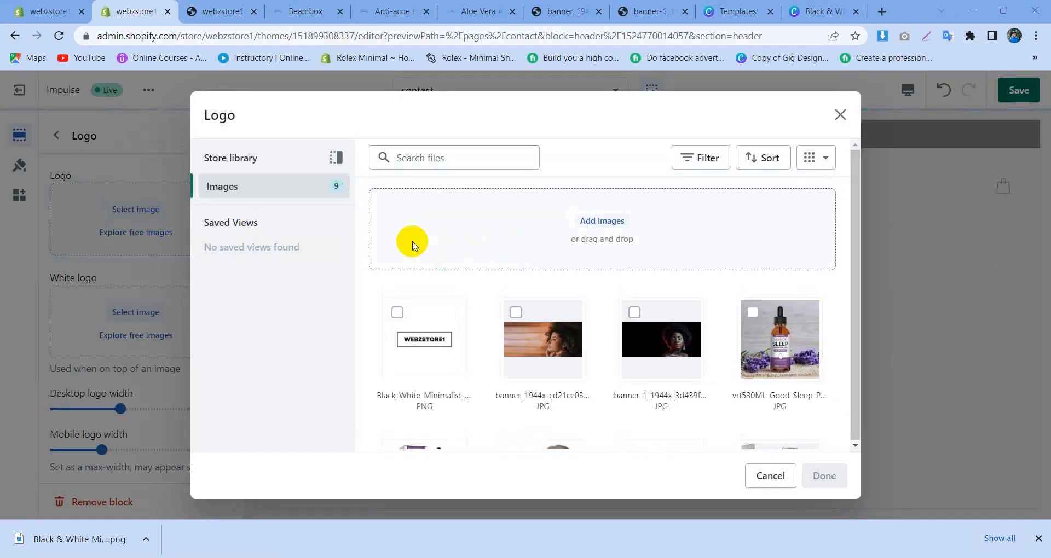
click(411, 241)
click(188, 117)
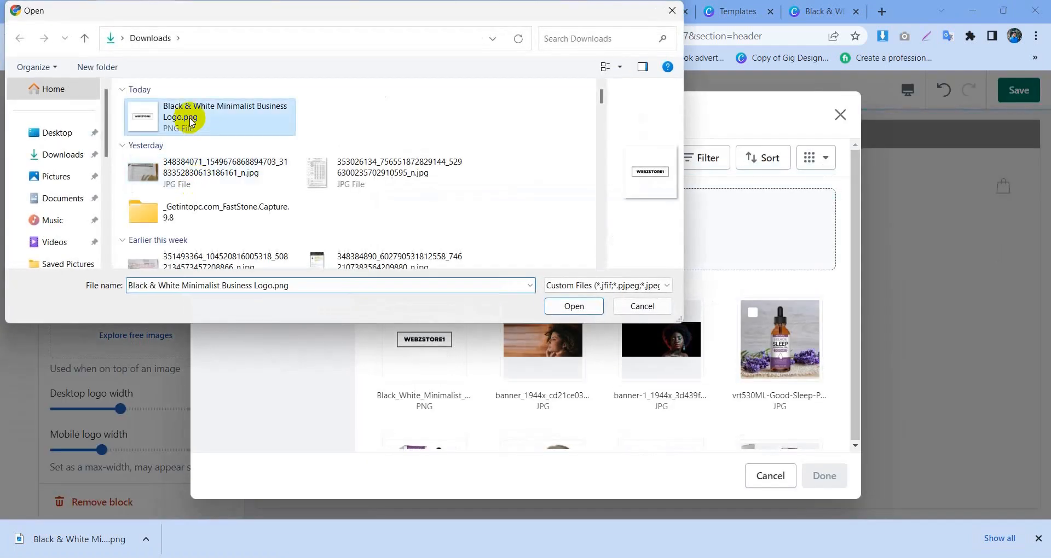
click(65, 185)
scroll(326, 181, down, 2)
click(238, 143)
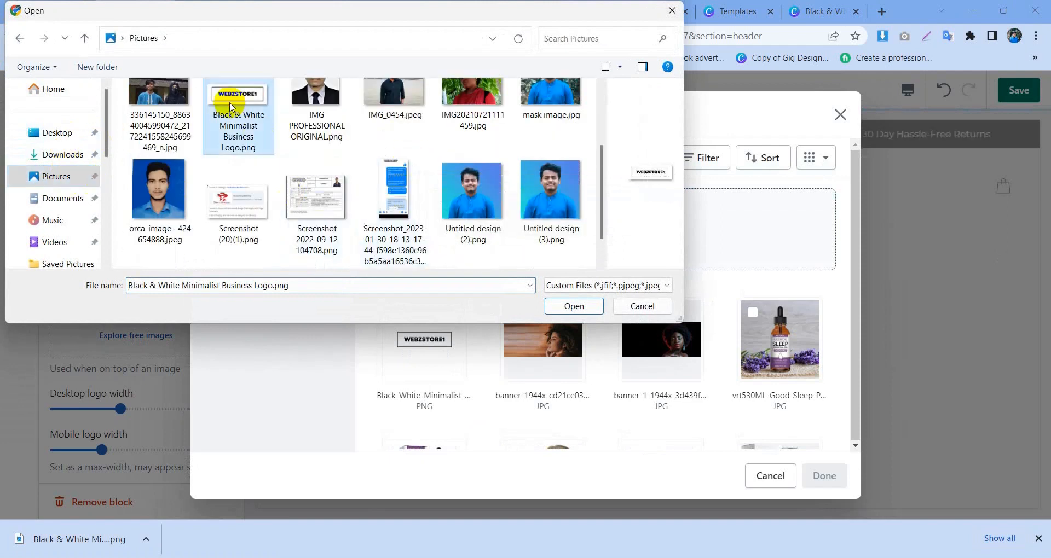
click(574, 306)
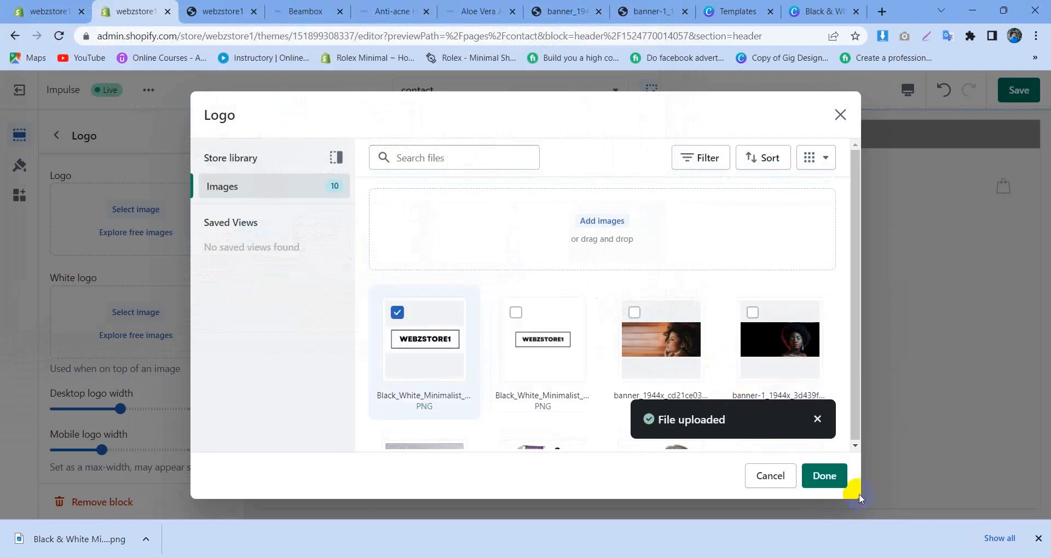
click(824, 476)
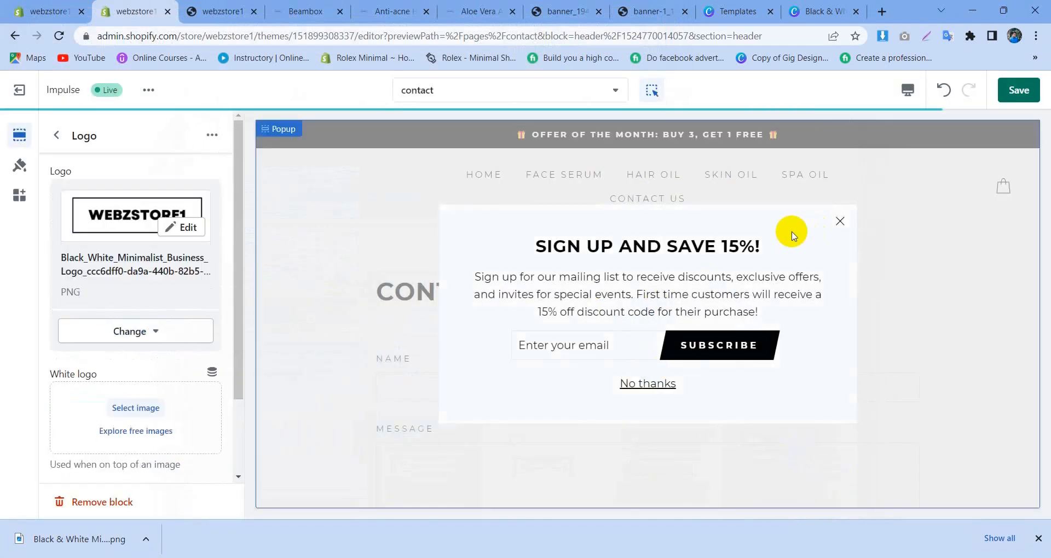
Step: Save the theme with the new logo and reload the store preview page
click(1017, 90)
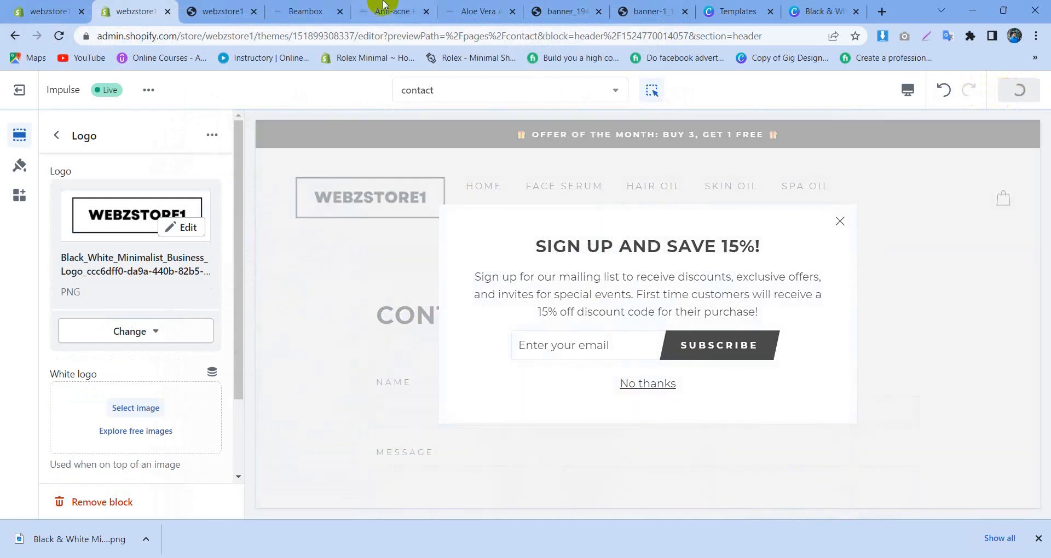
click(219, 11)
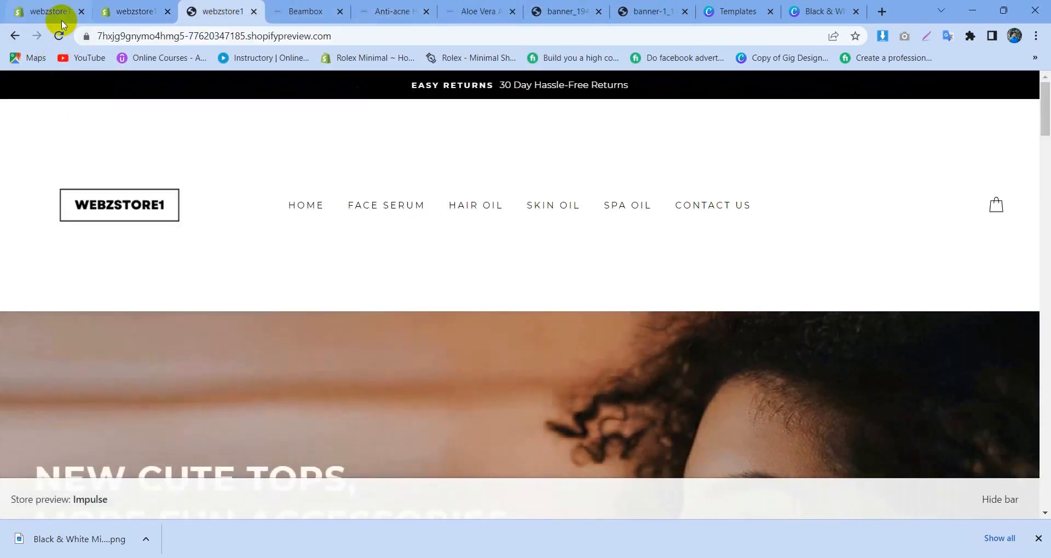
click(59, 36)
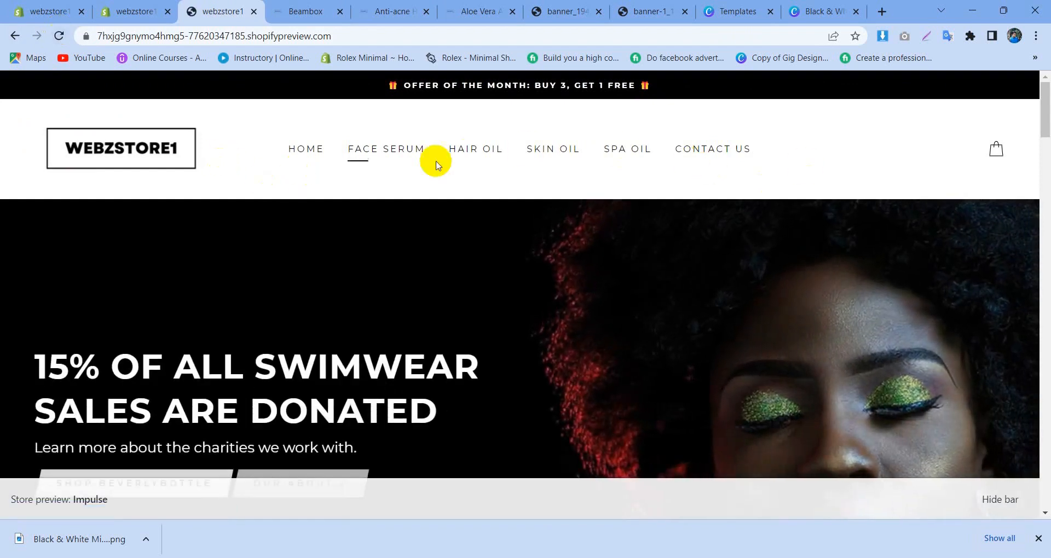
Step: Return to the theme editor, view the header's Offer Of The Month announcement block, and dismiss the sign-up popup in the preview
click(160, 4)
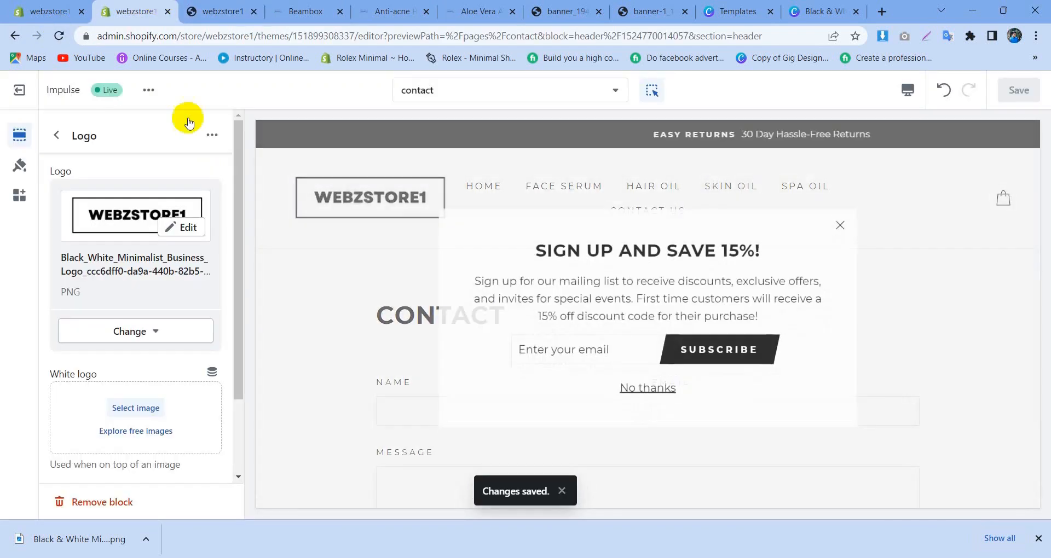
click(51, 136)
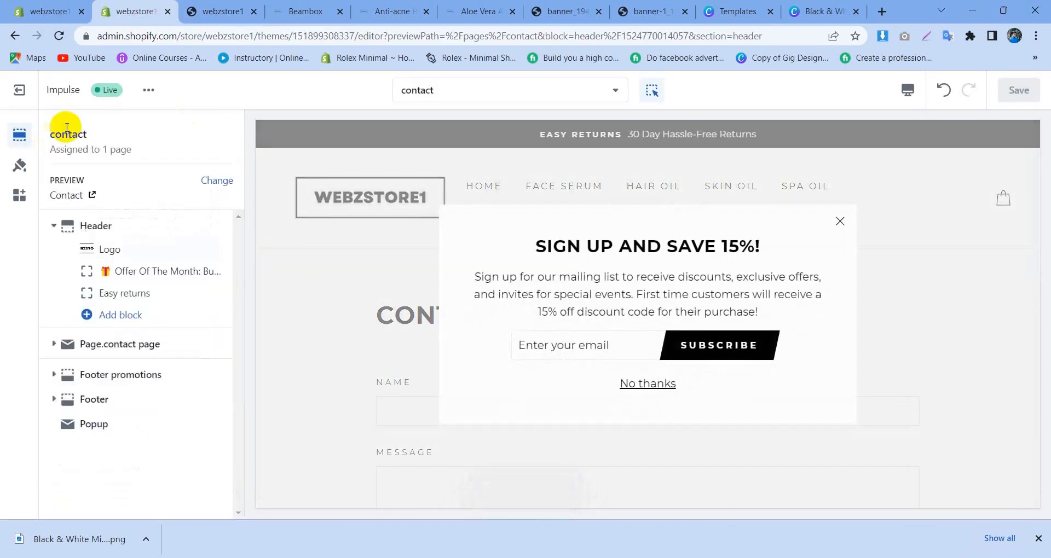
click(128, 271)
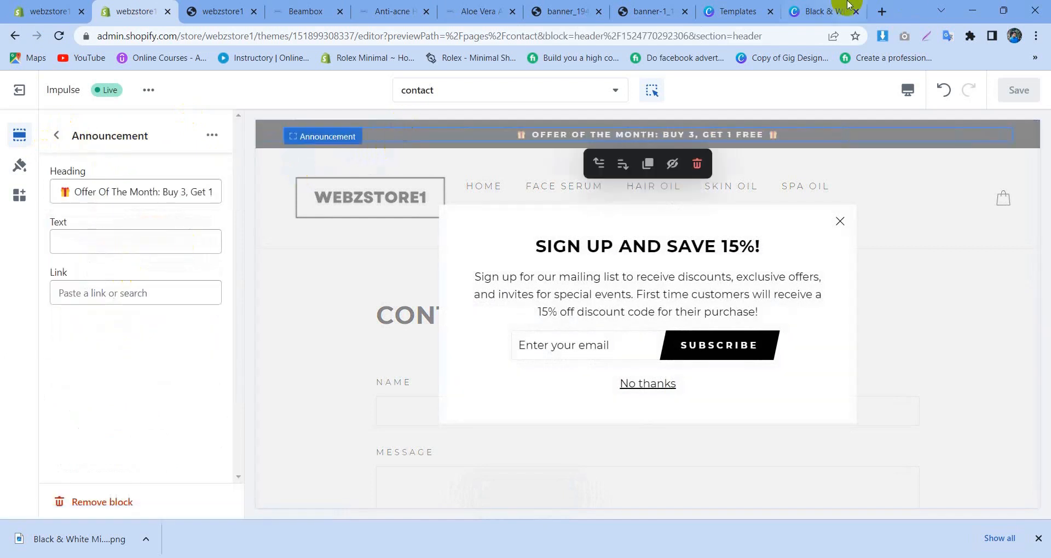
click(636, 392)
click(641, 381)
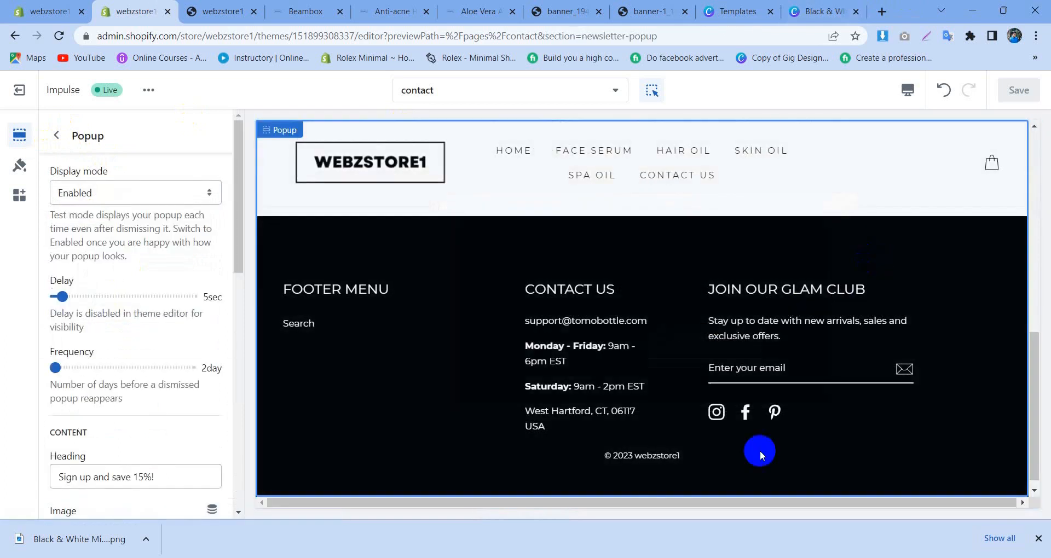
Step: Examine the Offer Of The Month announcement's settings and its bar in the contact page preview
click(67, 139)
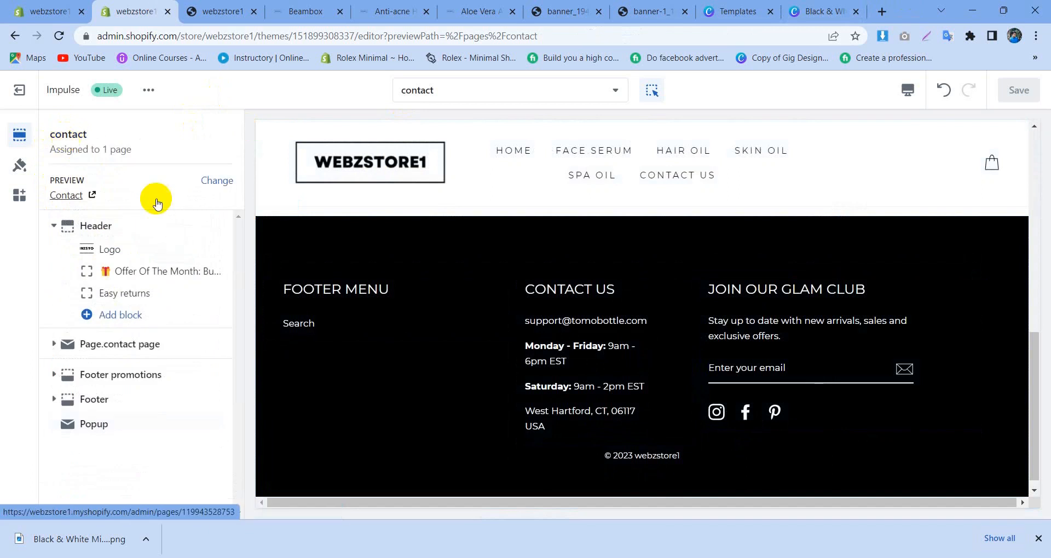
click(140, 270)
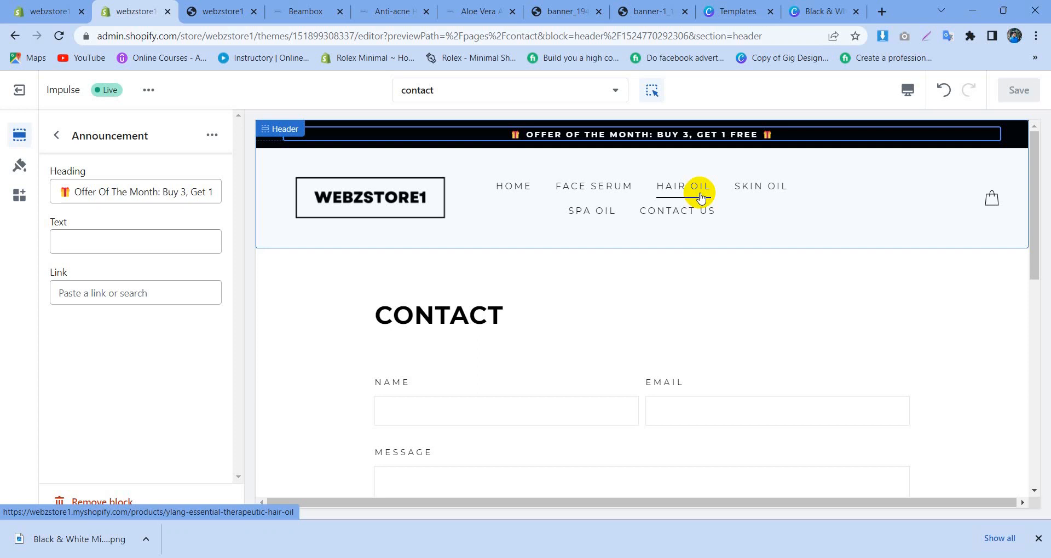
click(388, 139)
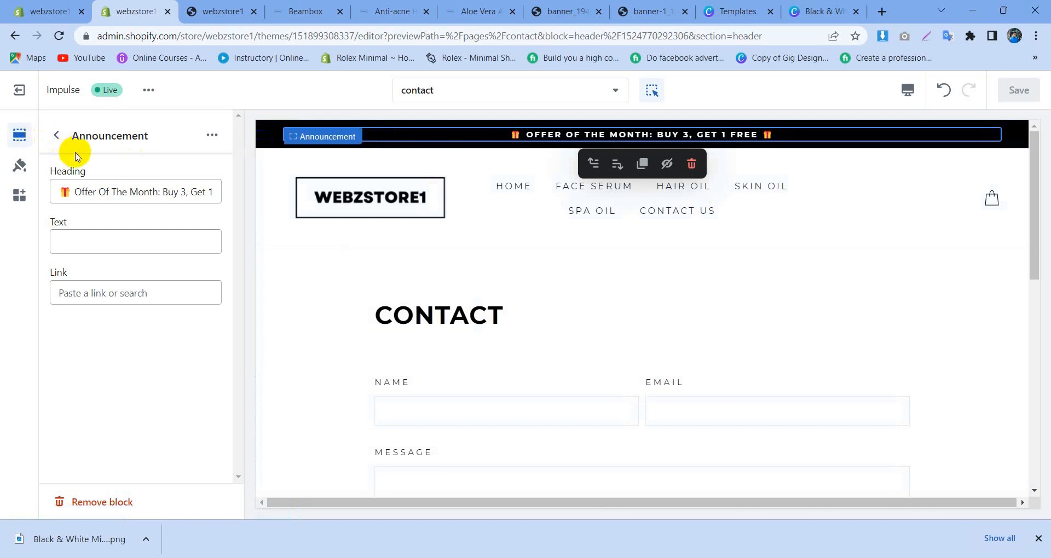
click(64, 139)
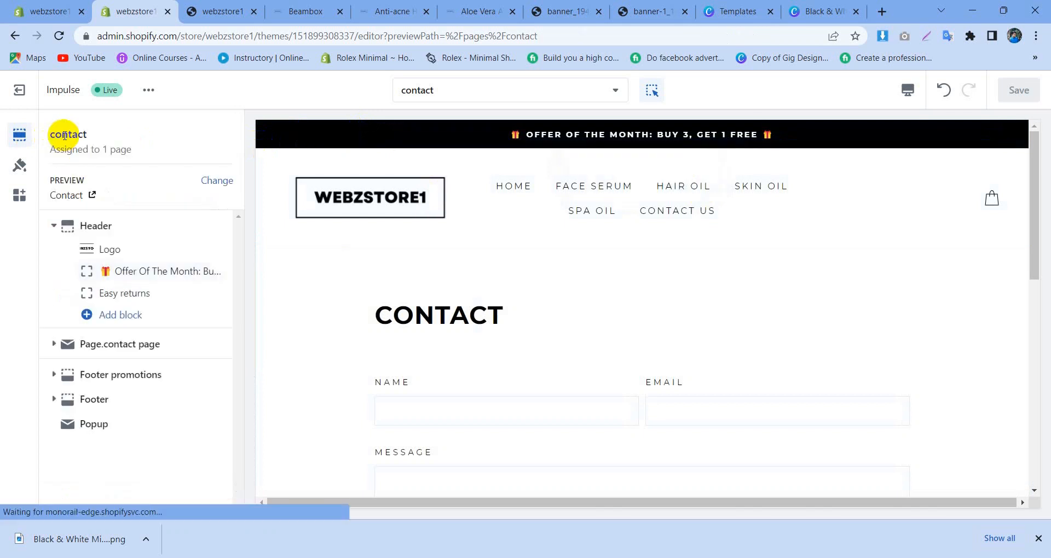
Step: Hide the Offer Of The Month and Easy returns announcement blocks and collapse the Header section
click(196, 271)
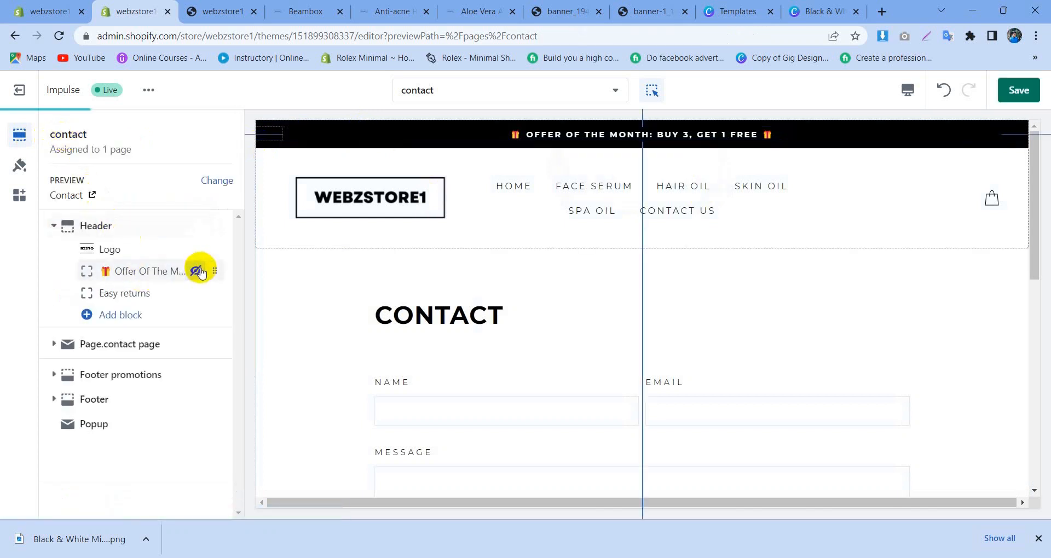
click(162, 293)
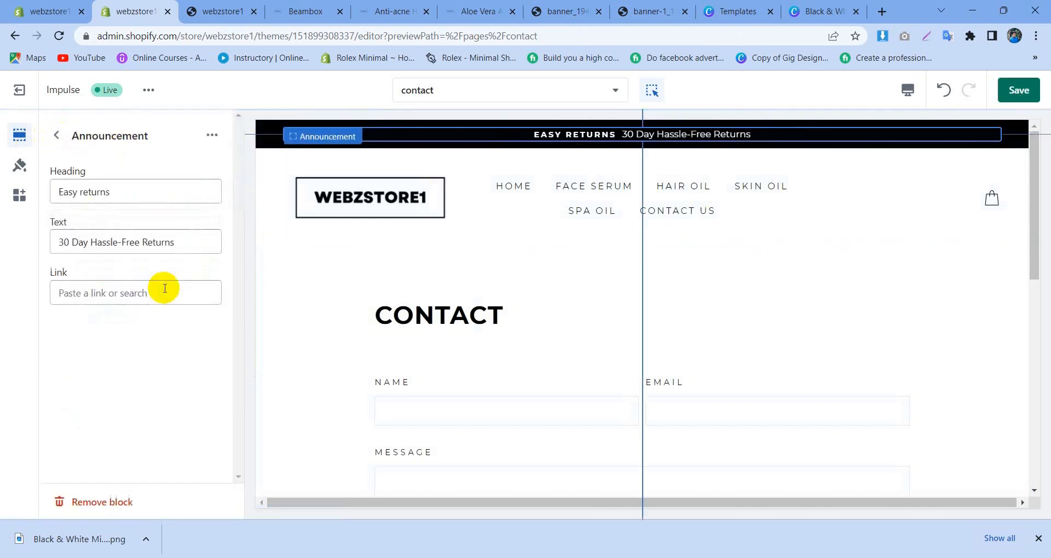
click(45, 135)
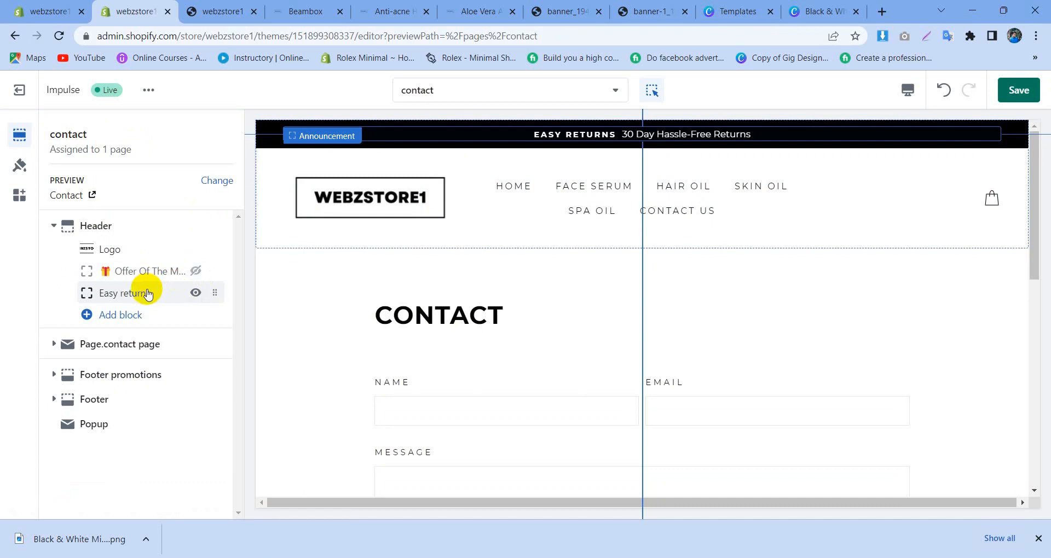
click(196, 293)
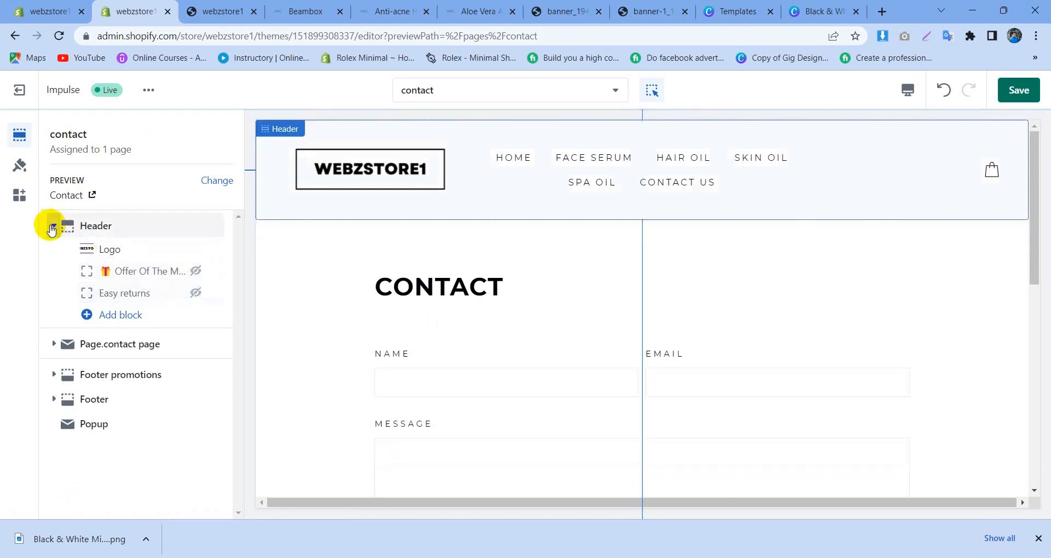
click(53, 227)
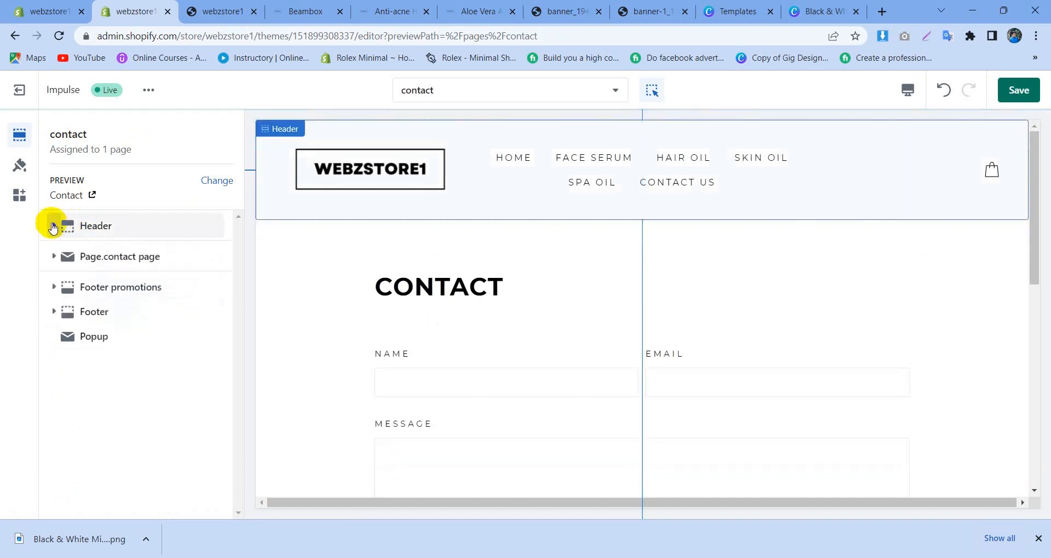
Step: Reload the store preview page, check its header without the announcement bar, and return to the theme editor
click(230, 11)
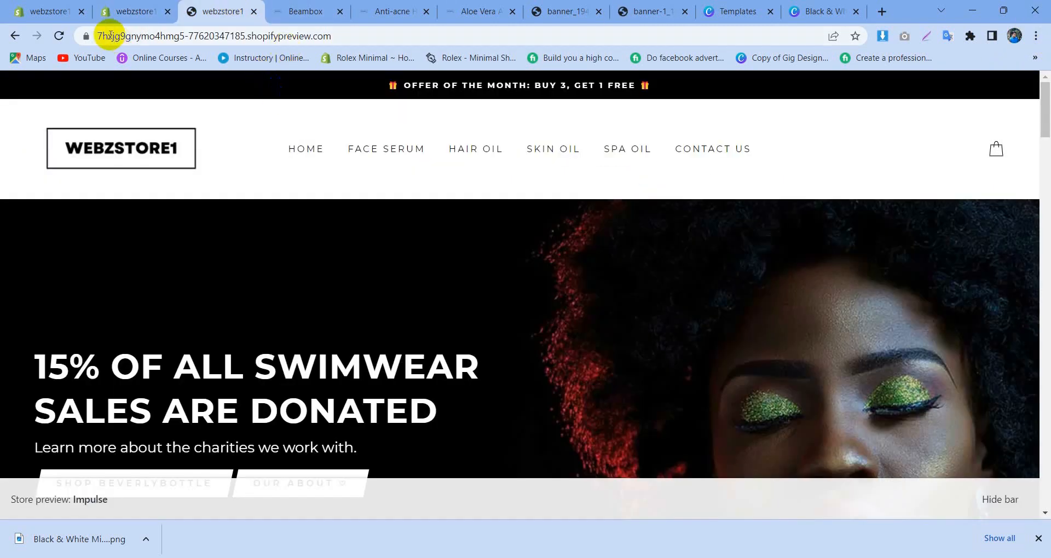
click(59, 36)
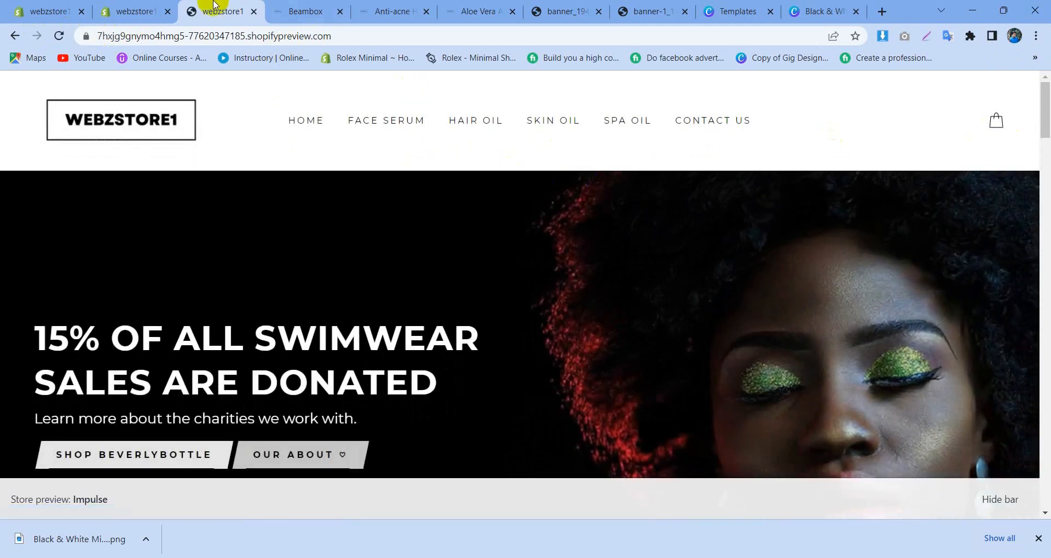
click(134, 12)
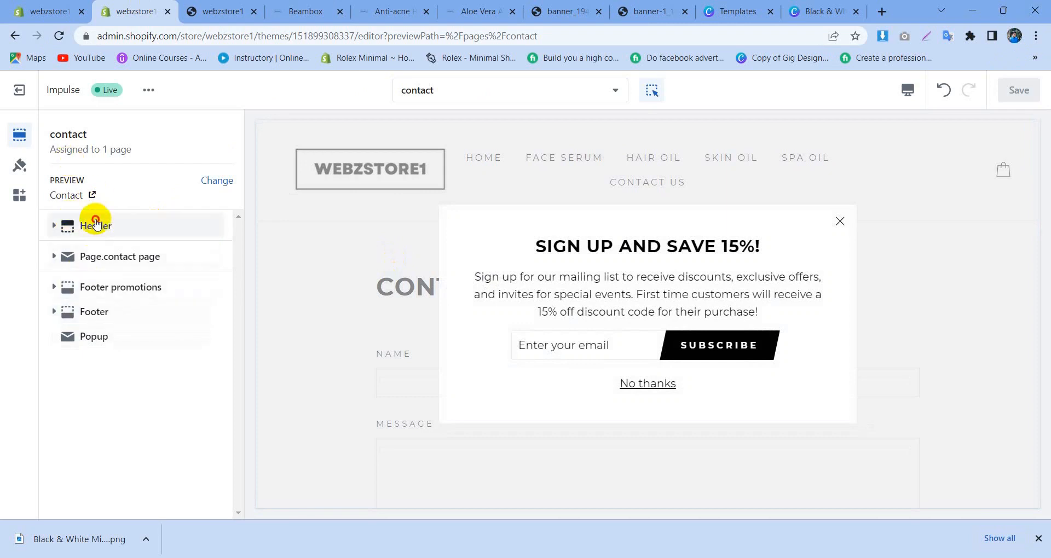
Step: Make the Easy returns announcement block in the Header section visible again and save the theme
click(77, 223)
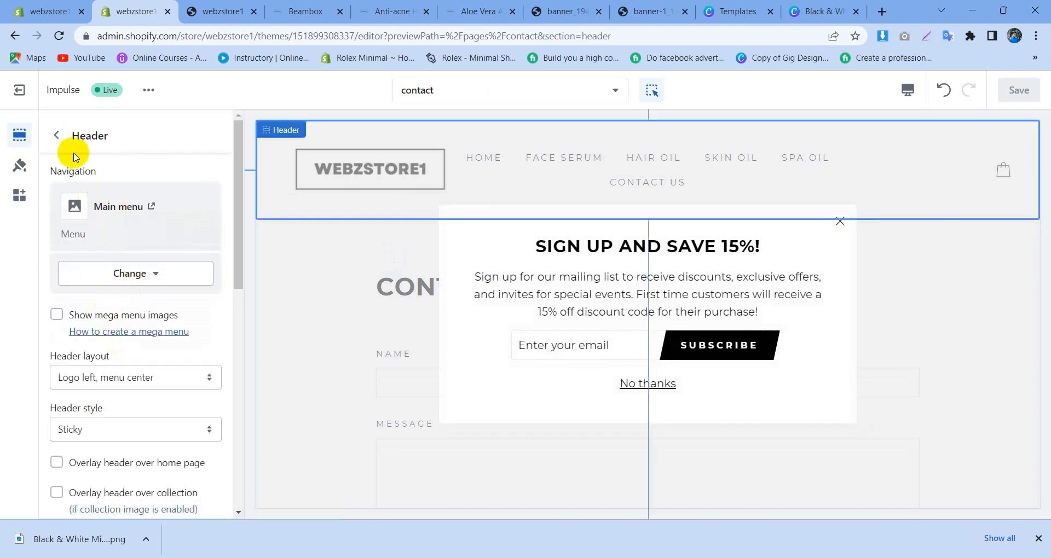
click(55, 135)
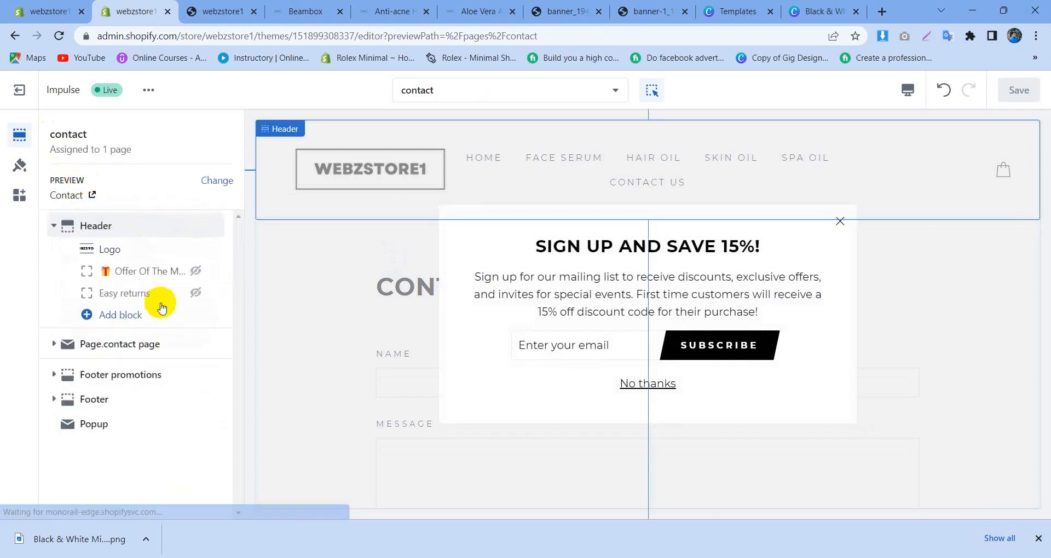
click(194, 291)
click(1035, 88)
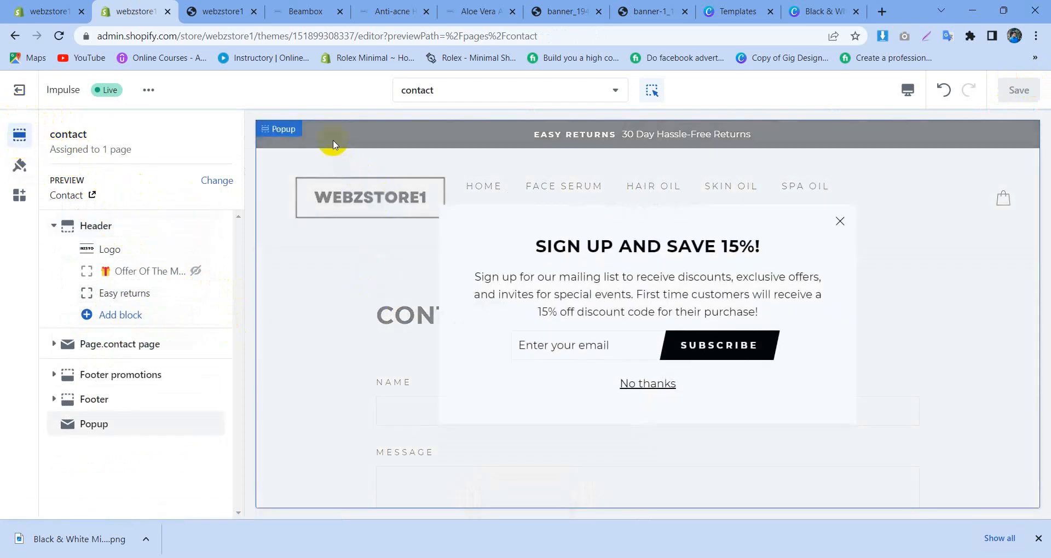
Step: Dismiss the sign-up popup in the preview, leave the Popup settings and collapse the Header section
click(836, 220)
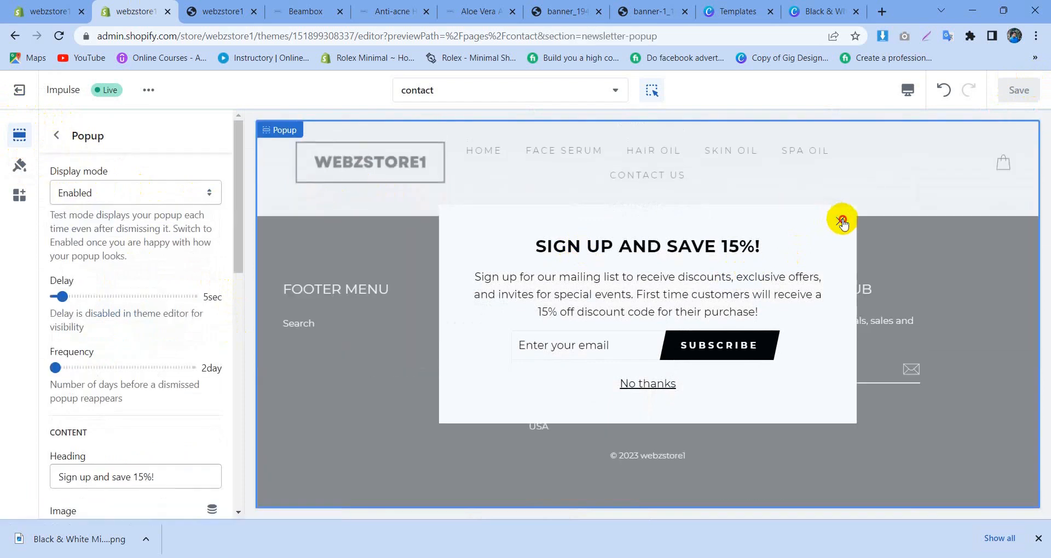
click(59, 135)
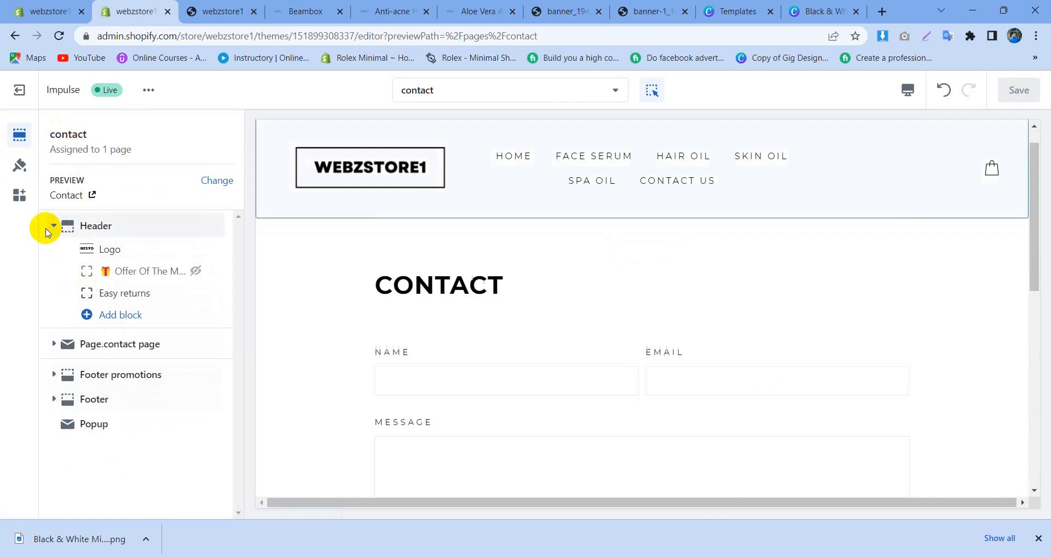
click(55, 227)
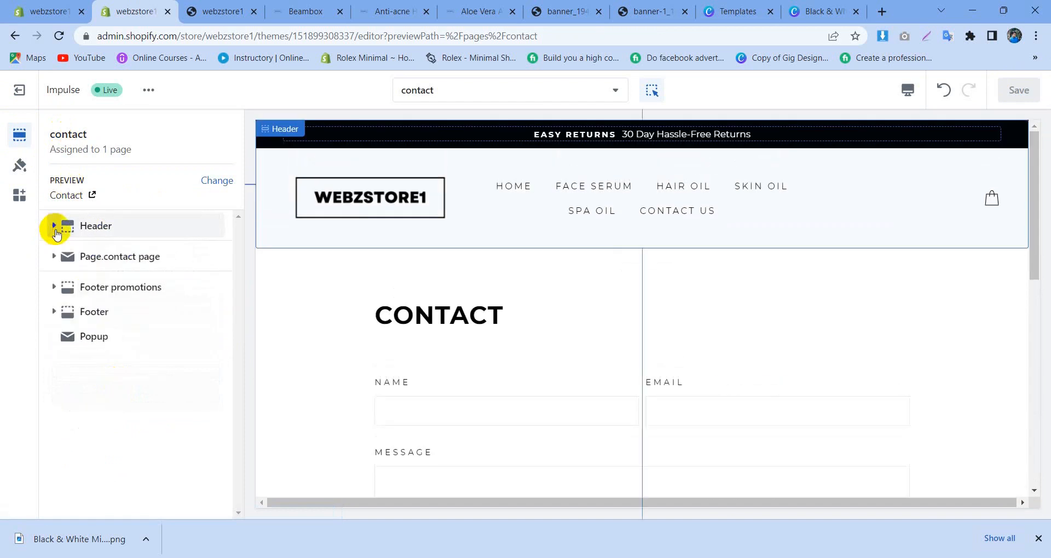
Step: Switch the theme editor to the Home page template and collapse its Slideshow section
click(405, 92)
click(462, 174)
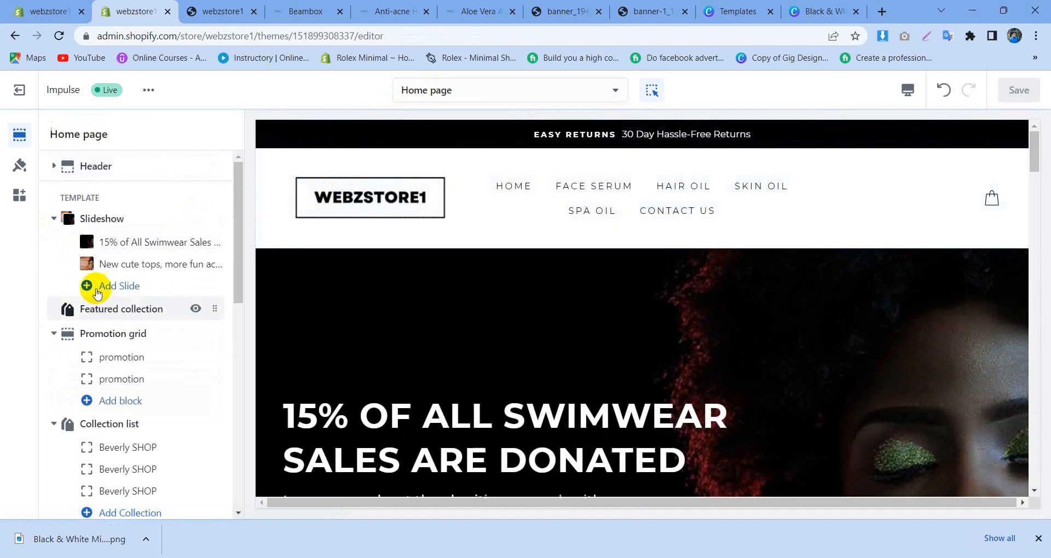
click(54, 217)
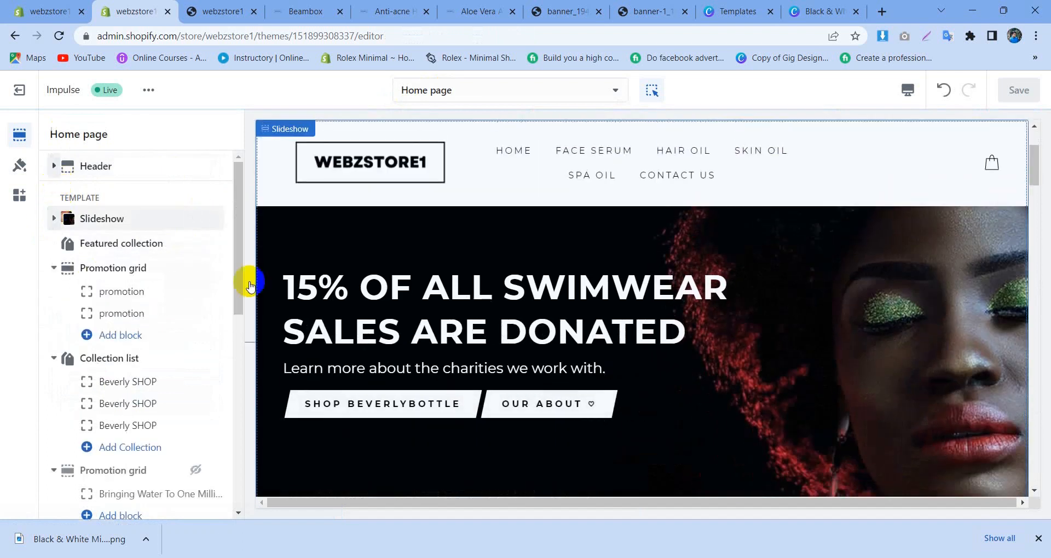
scroll(527, 392, up, 3)
scroll(527, 387, down, 5)
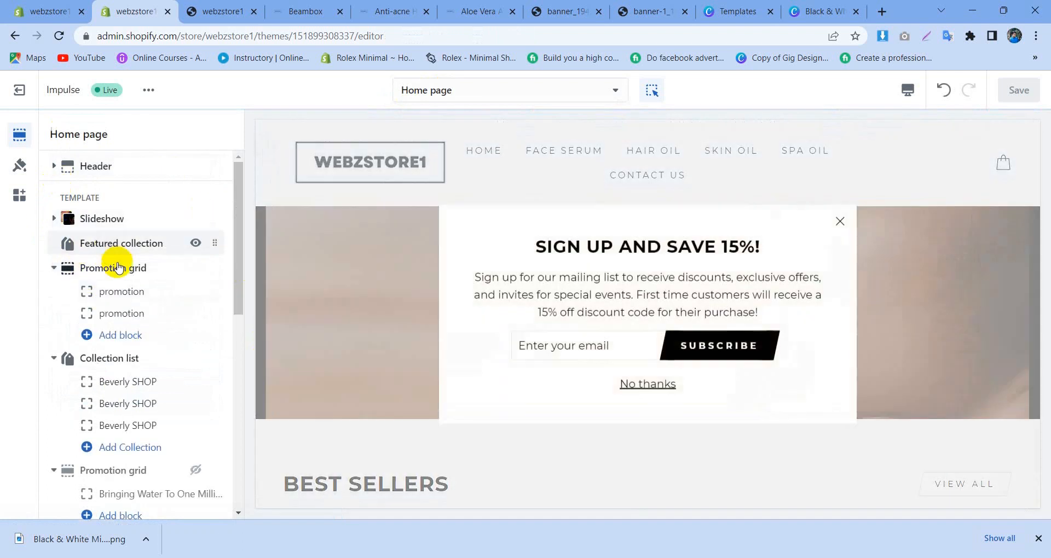
Step: Review the Slideshow section's height, parallax, navigation style and auto-change settings, then return to the section list
click(123, 220)
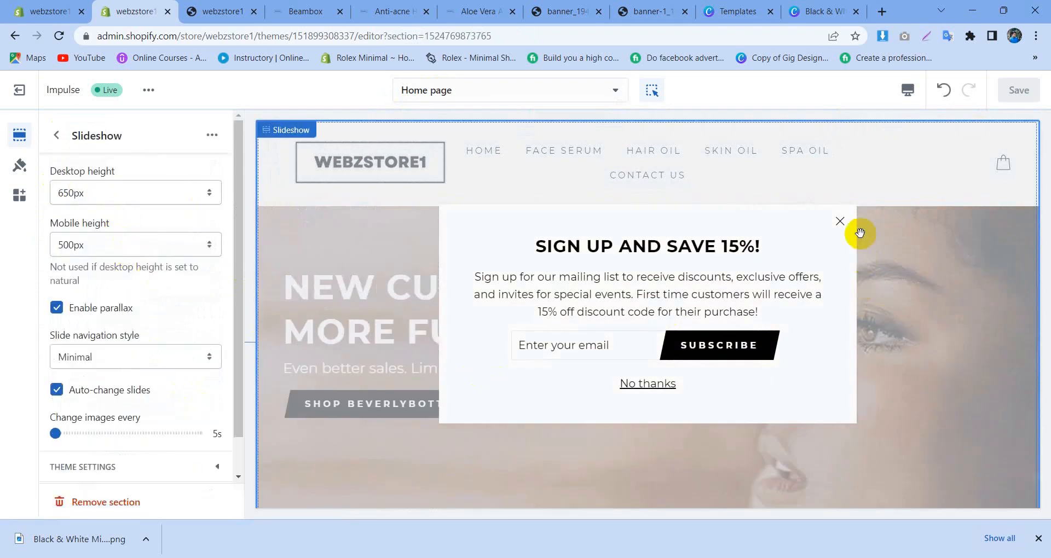
scroll(129, 392, down, 1)
scroll(150, 364, up, 1)
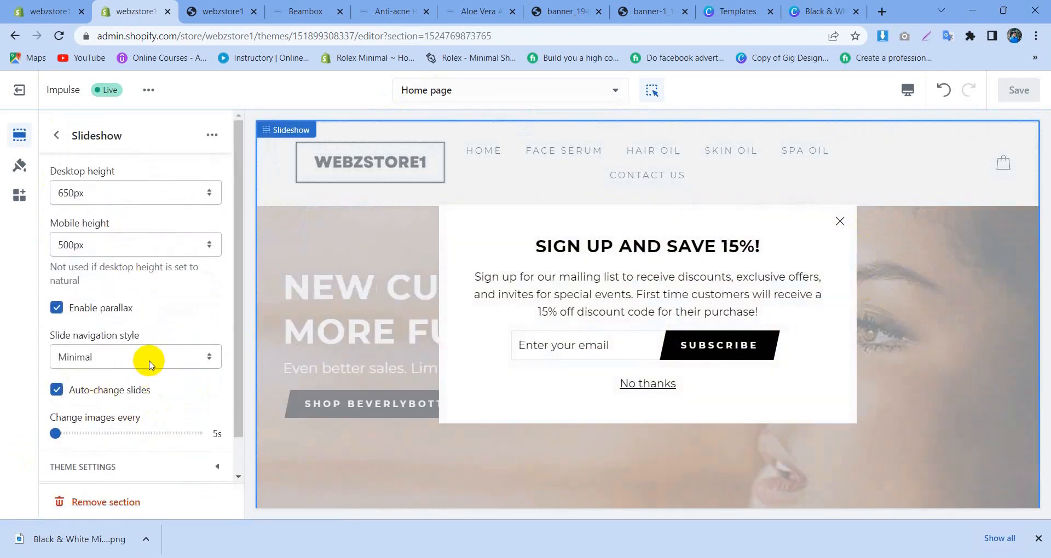
scroll(123, 273, down, 1)
click(58, 137)
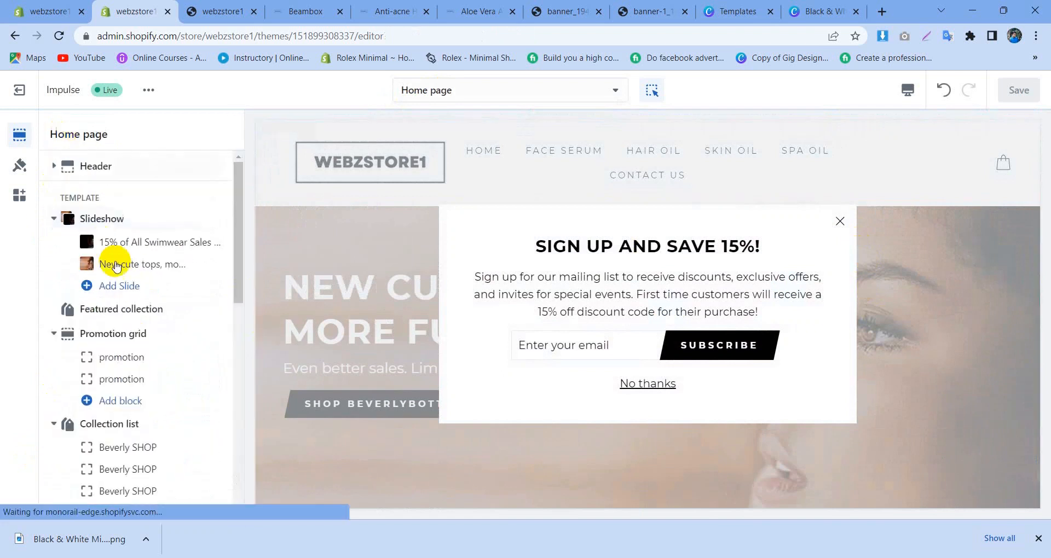
Step: Open the settings of the slide about swimwear sales and check the banner text on the Beambox reference store
click(104, 236)
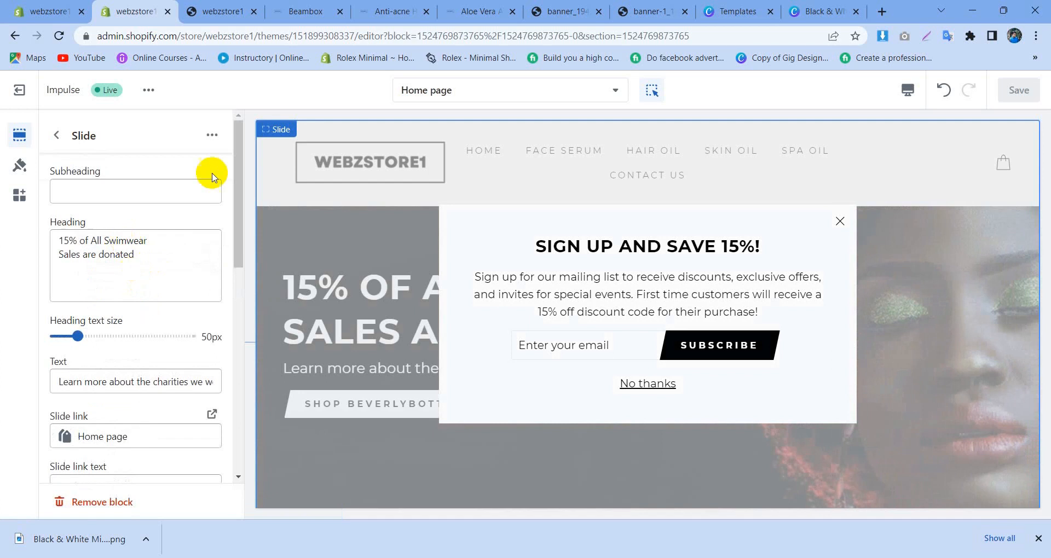
click(306, 11)
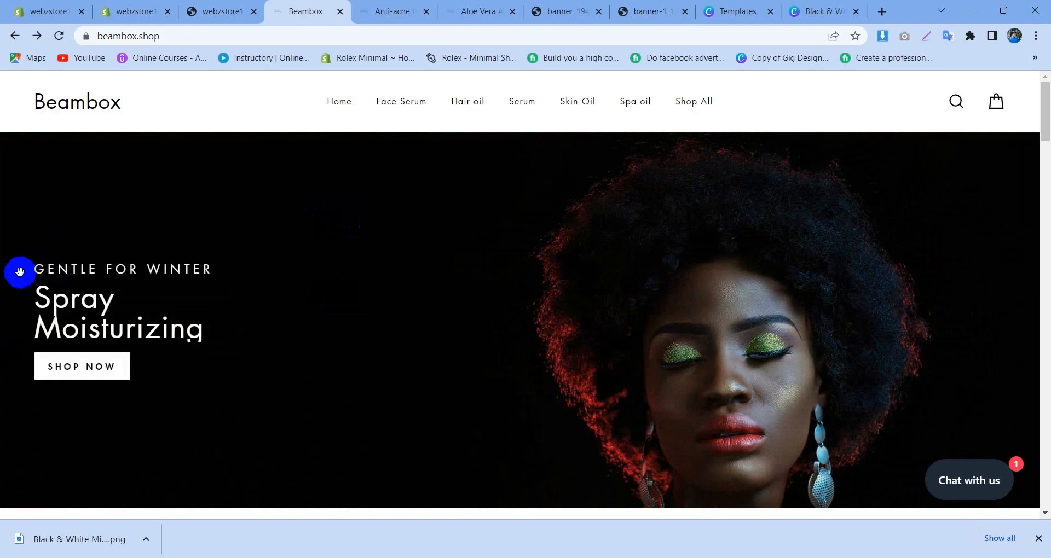
click(196, 6)
click(138, 11)
Step: Replace the swimwear slide's two-line heading with "Gentle for winter"
drag(146, 244, 75, 239)
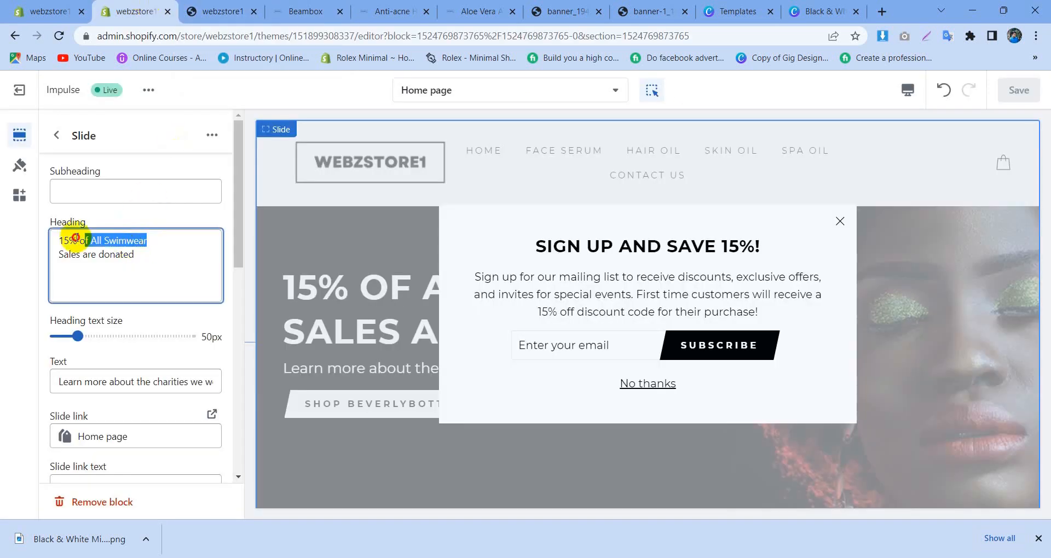
text(Genrtke)
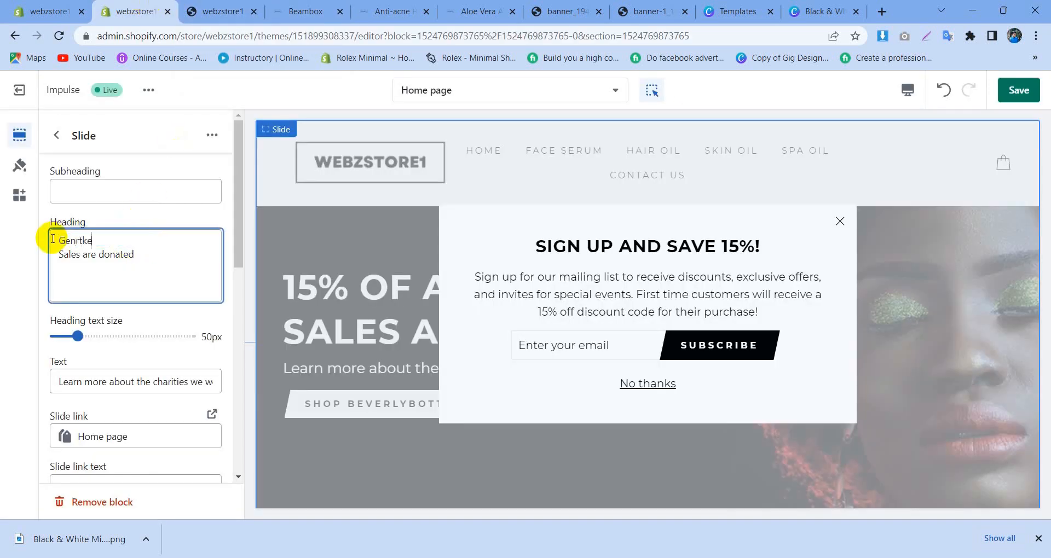
key(BackSpace)
key(BackSpace)
key(BackSpace)
key(BackSpace)
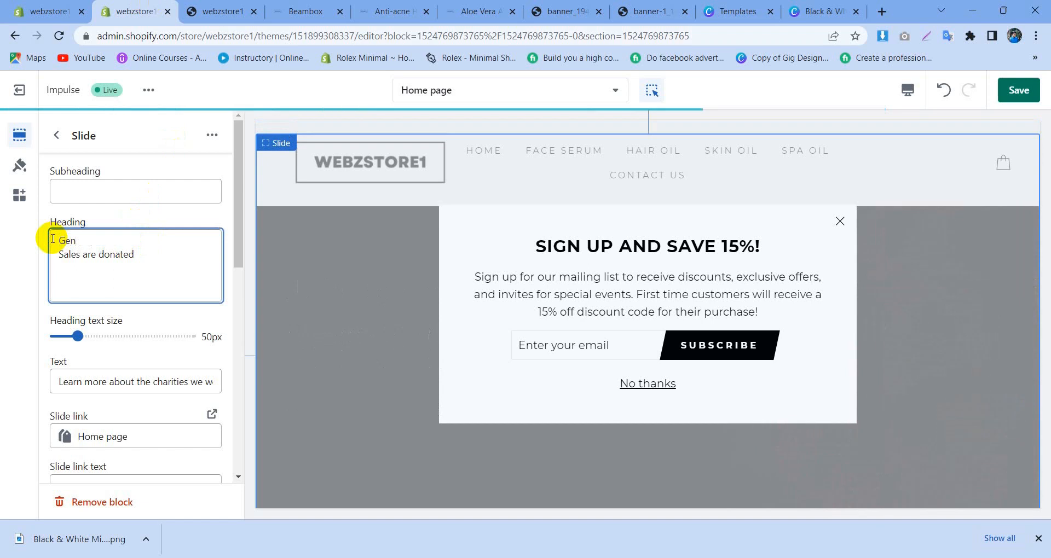
text(tle for )
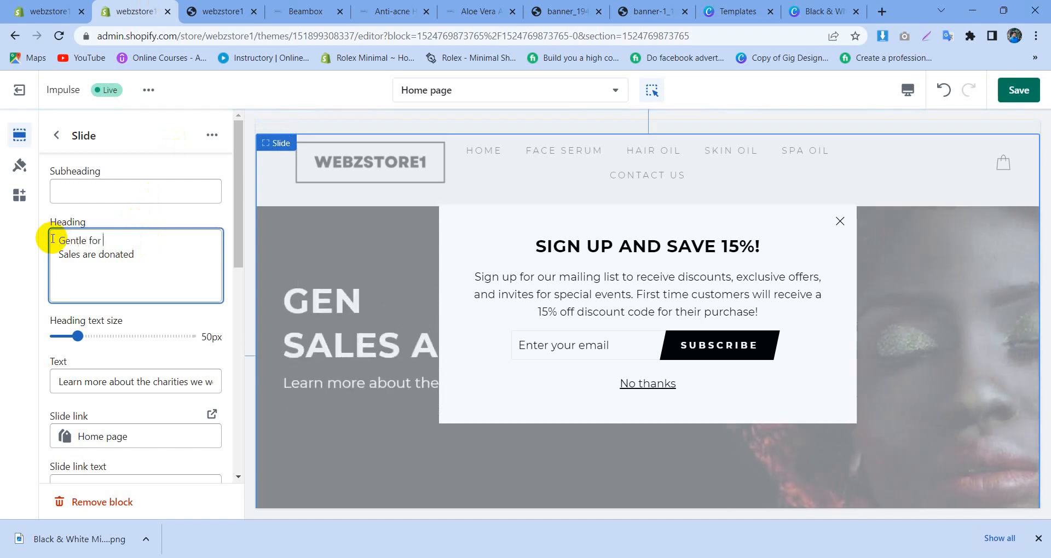
text(winter)
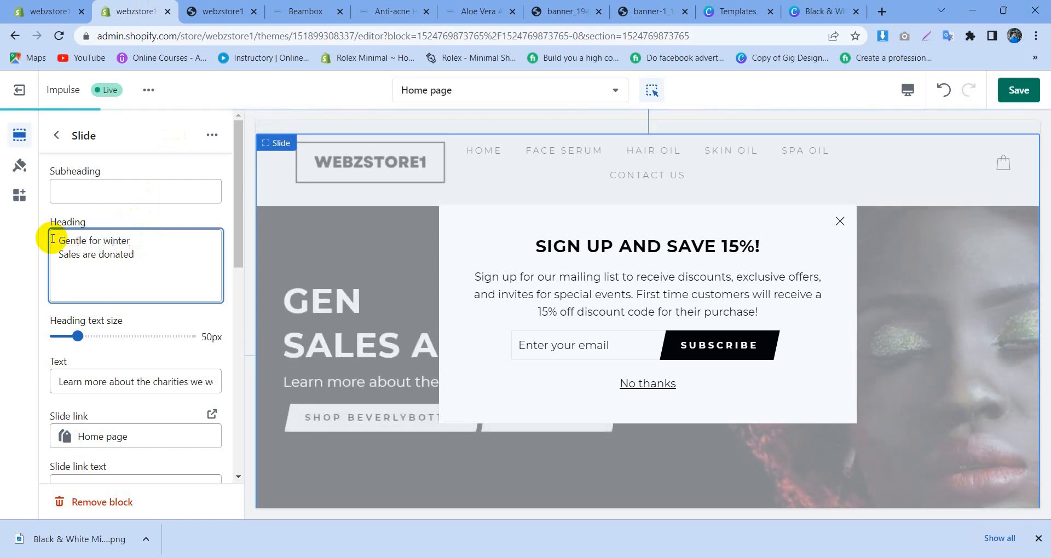
click(59, 254)
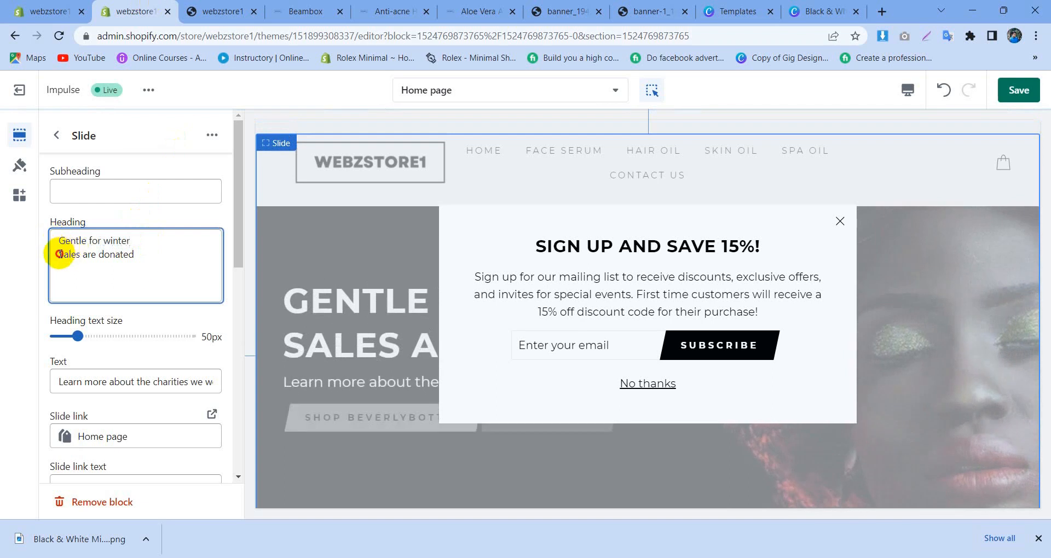
drag(59, 253, 141, 268)
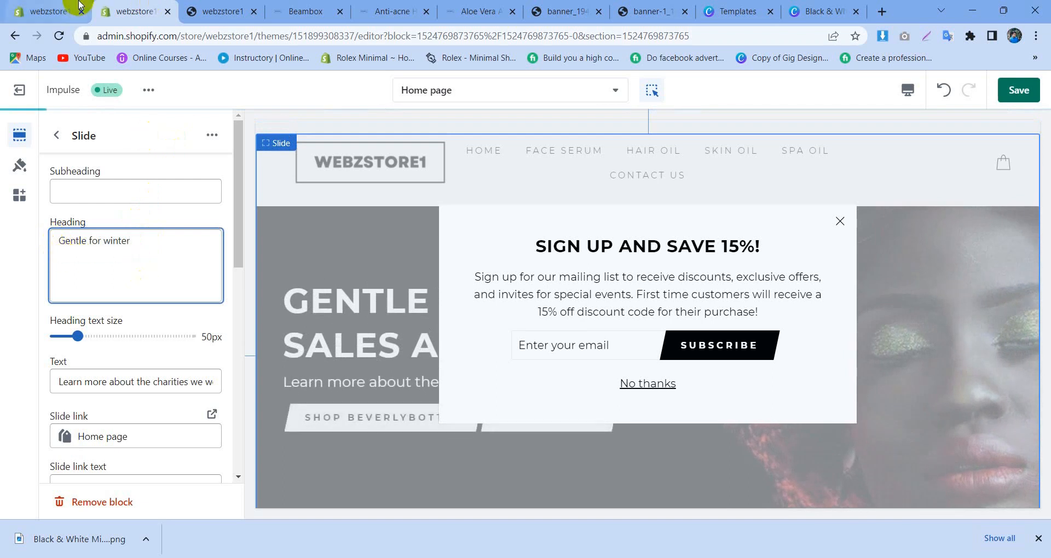
Step: Compare the banner text layout of the store preview with the Beambox store and return to the slide settings
click(208, 10)
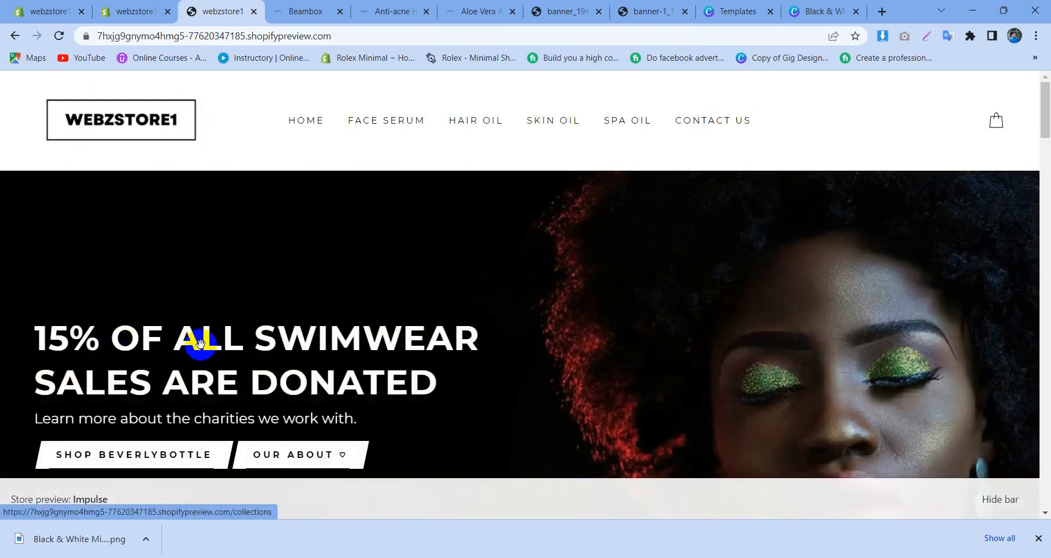
click(334, 10)
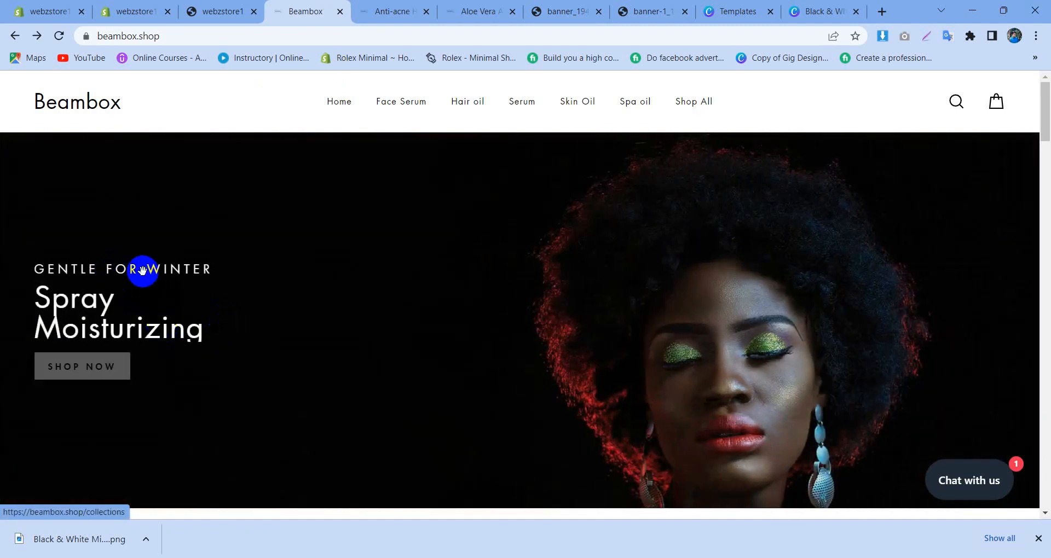
click(125, 7)
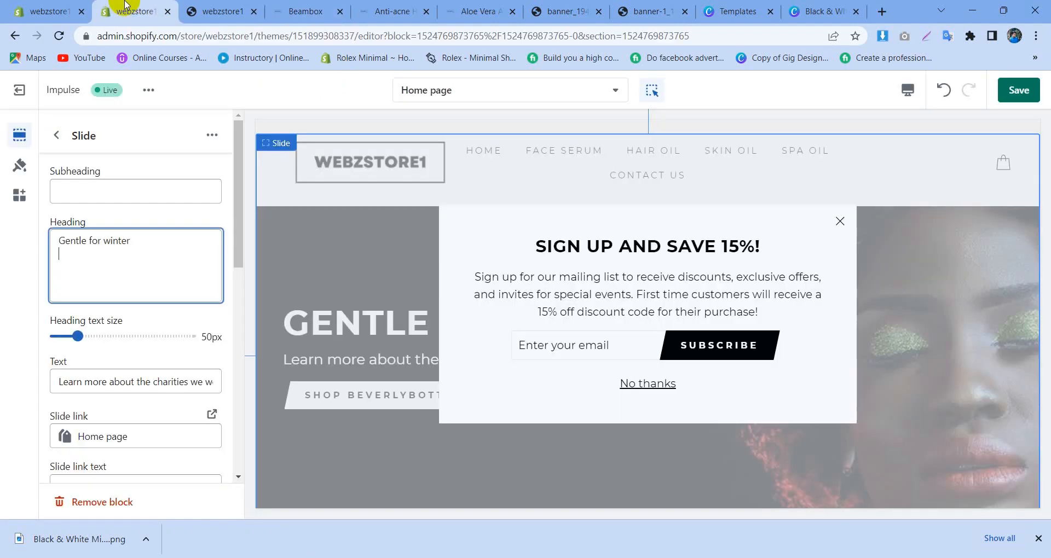
Step: Move the text "Gentle for winter" from the slide's Heading to its Subheading
drag(149, 246, 52, 246)
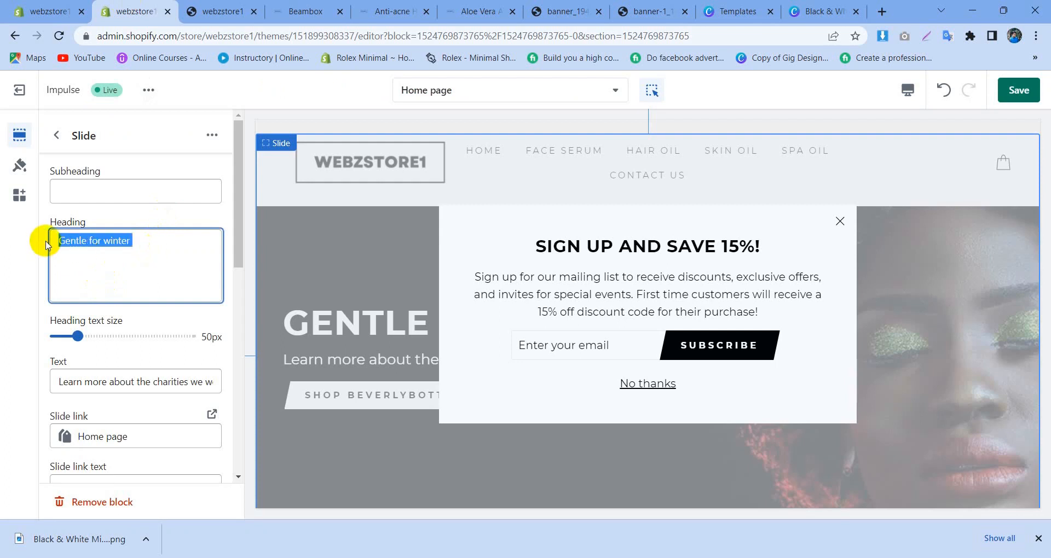
key(ctrl+x)
click(93, 187)
key(ctrl+v)
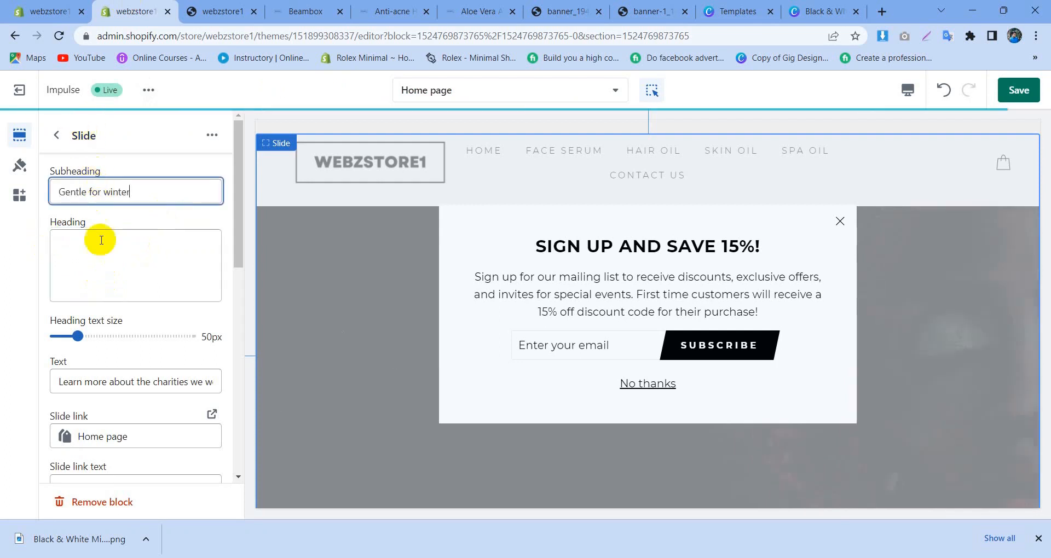
Step: Set the slide's Heading to "Spray" and "Moisturizing" on two lines, matching the Beambox banner
click(101, 240)
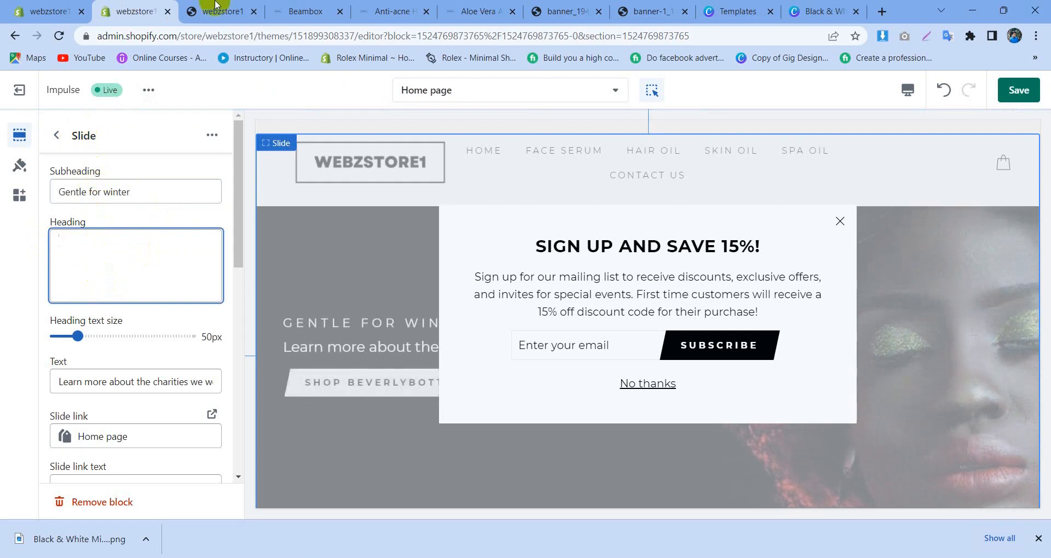
click(304, 11)
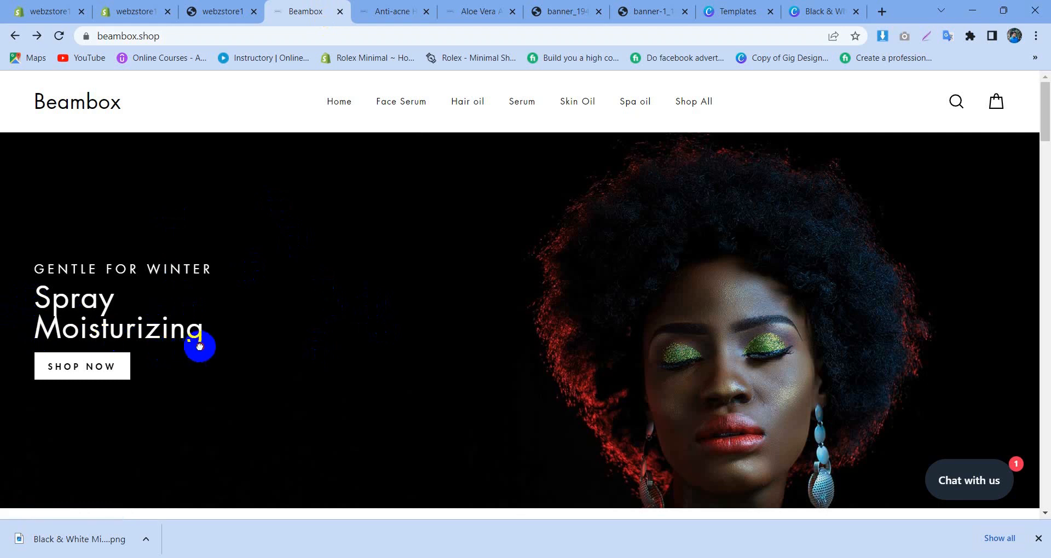
click(140, 6)
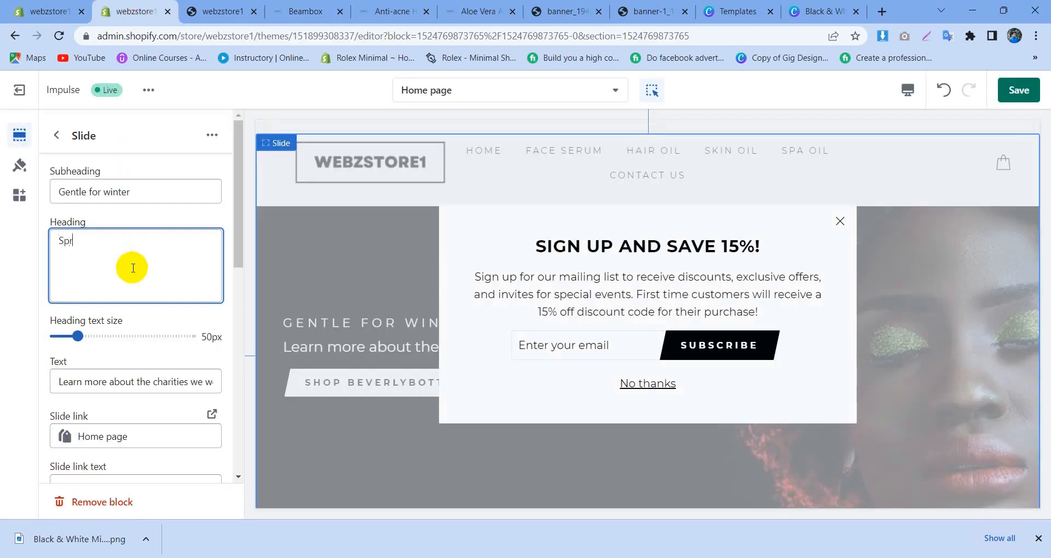
key(Return)
text(Moisturi)
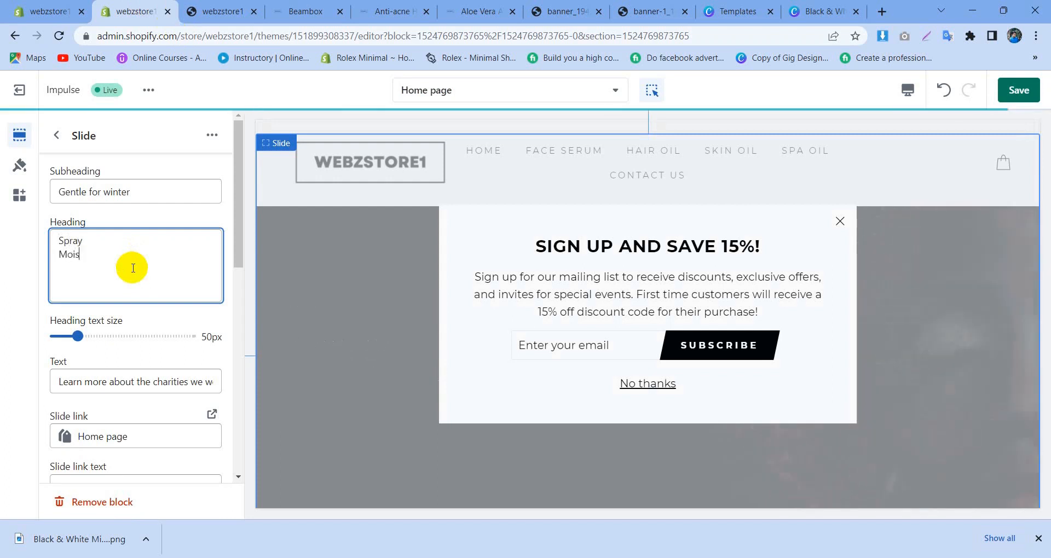
text(zing)
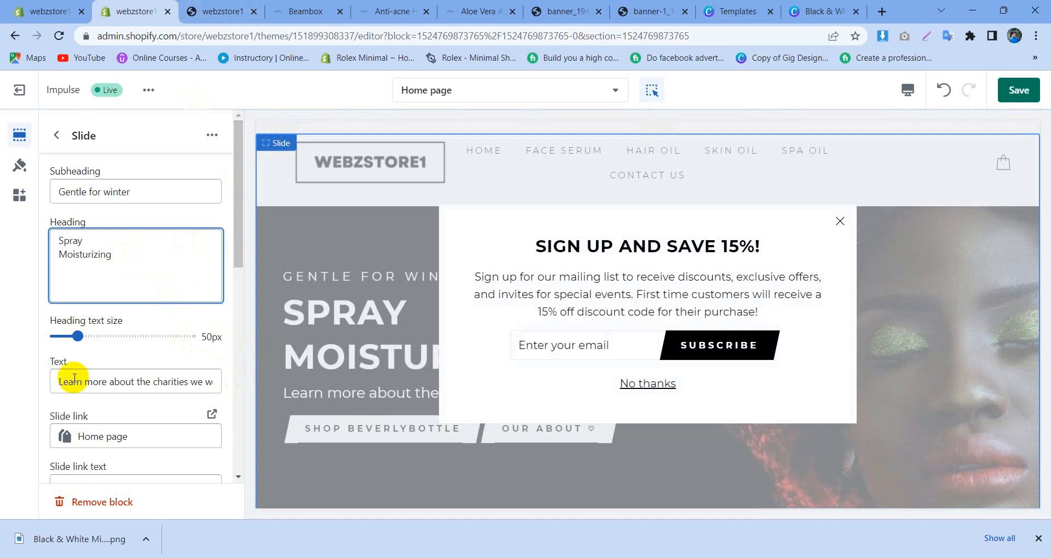
Step: Check the banner on the Beambox reference store and clear the first slide's Text field
click(234, 11)
click(305, 7)
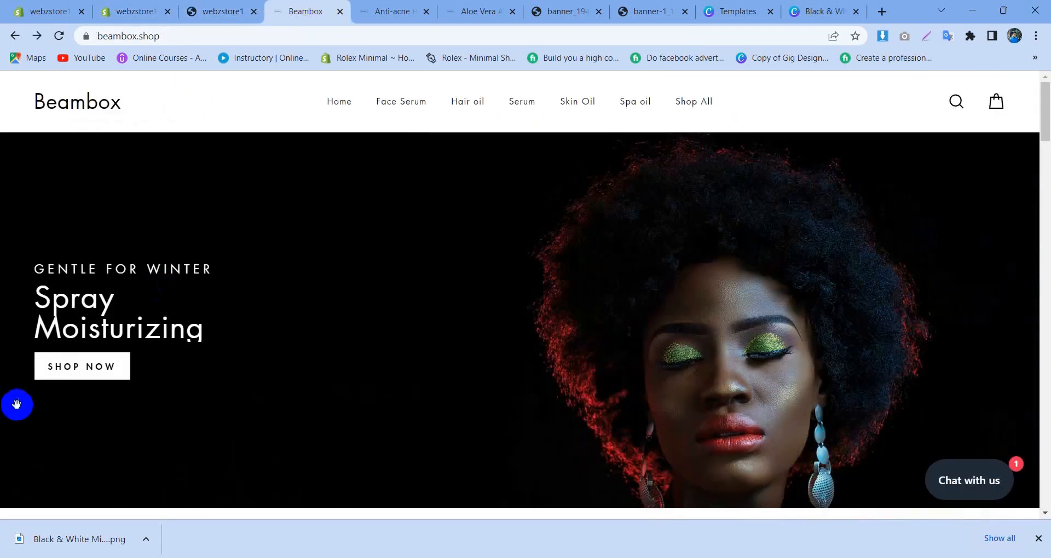
click(154, 11)
triple_click(126, 381)
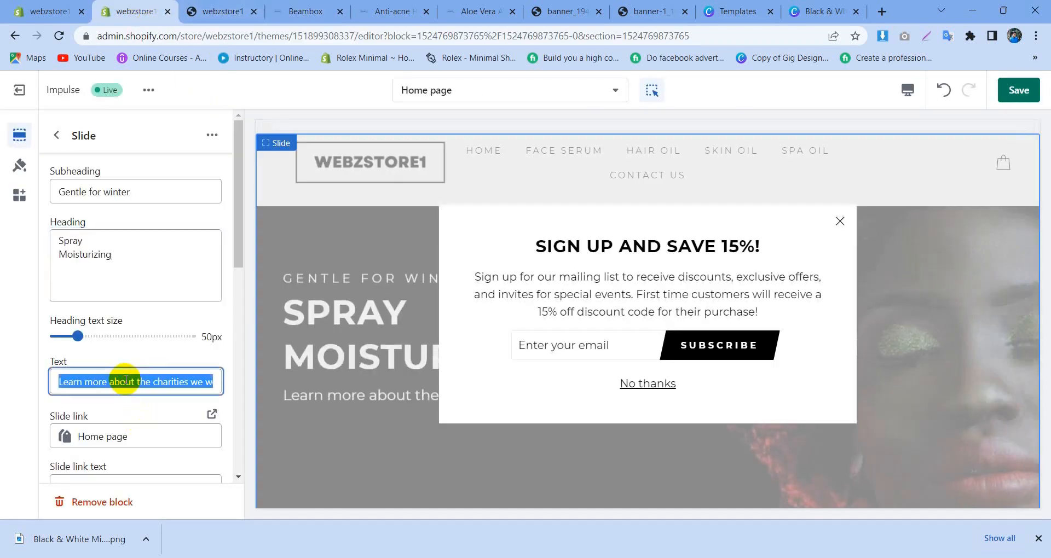
key(BackSpace)
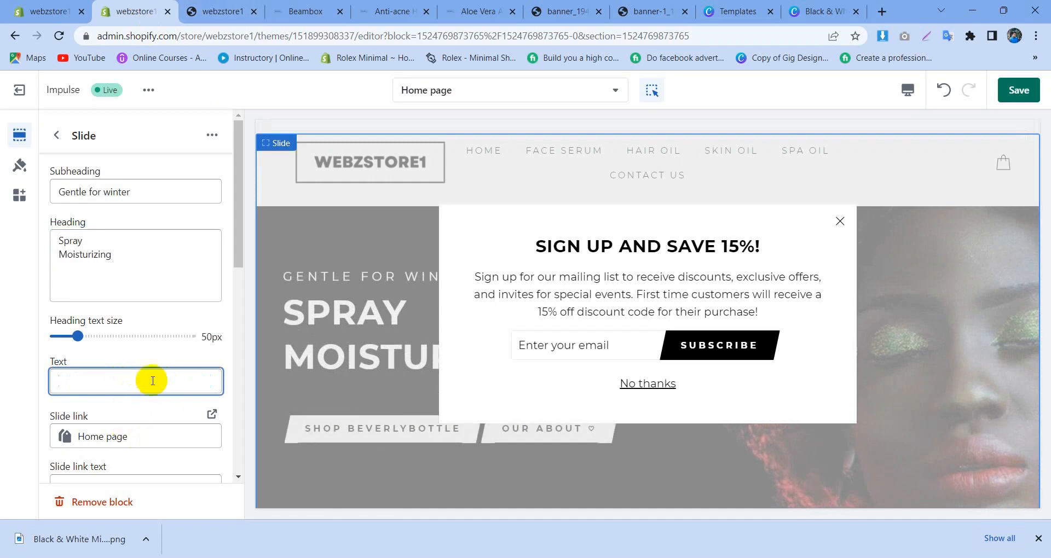
Step: Link the slide's first button to the Face Serum collection and set its link text to "Buy Now"
scroll(153, 383, down, 2)
click(166, 345)
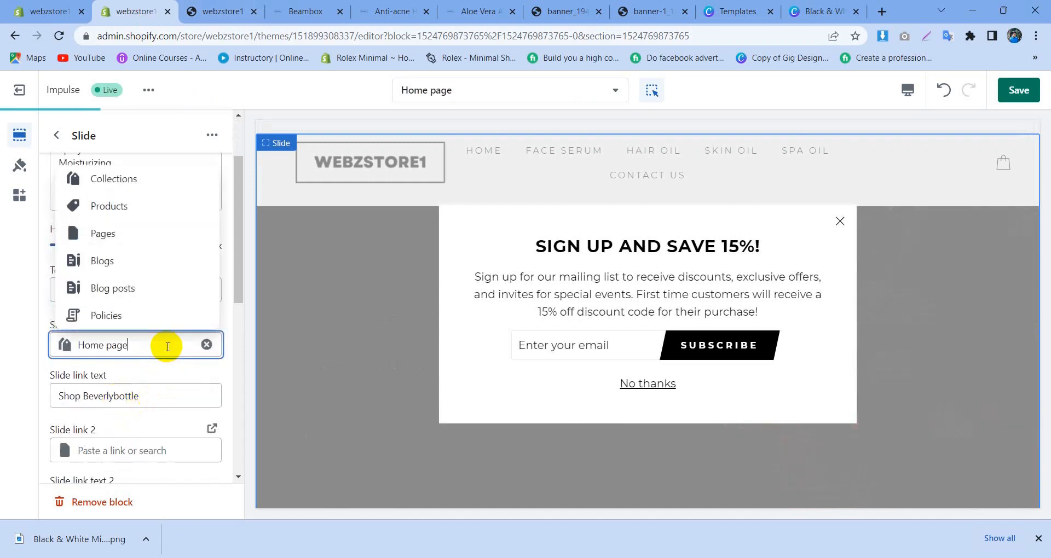
click(140, 183)
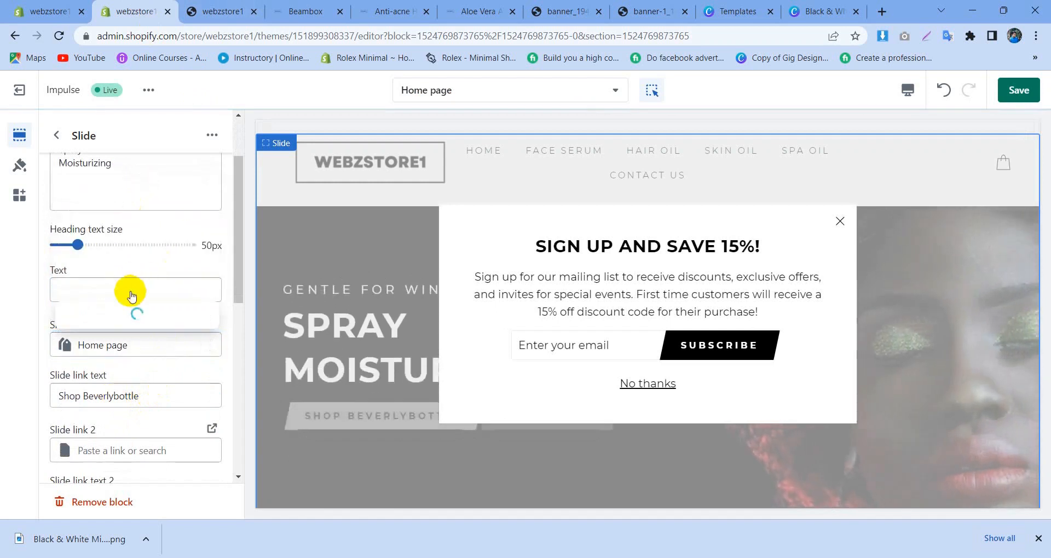
click(115, 287)
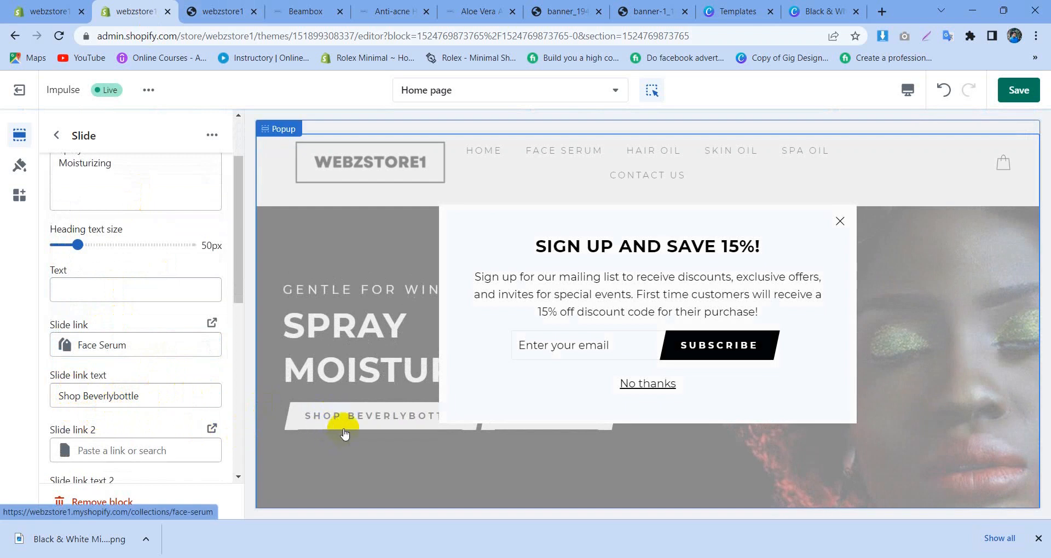
drag(150, 391, 46, 402)
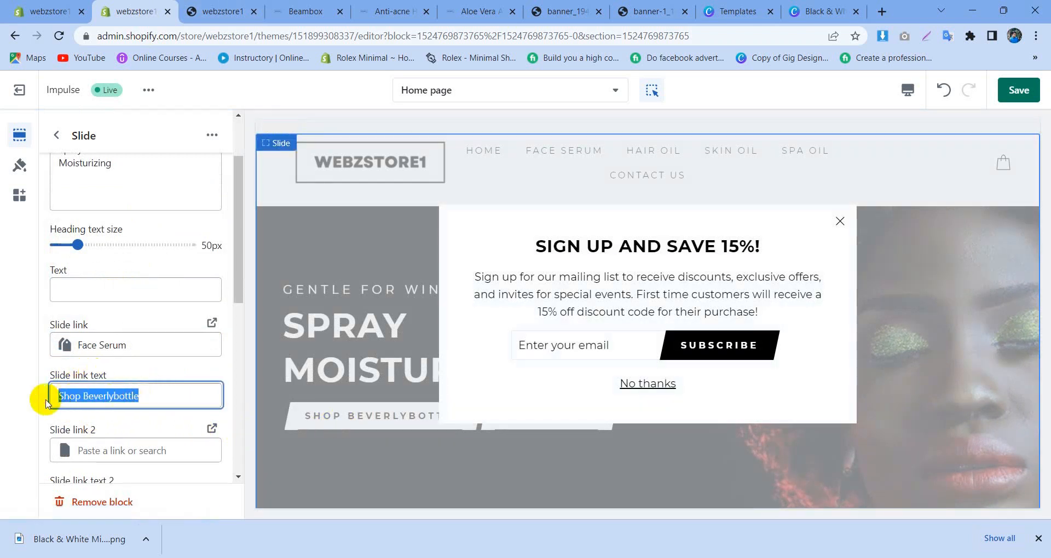
key(BackSpace)
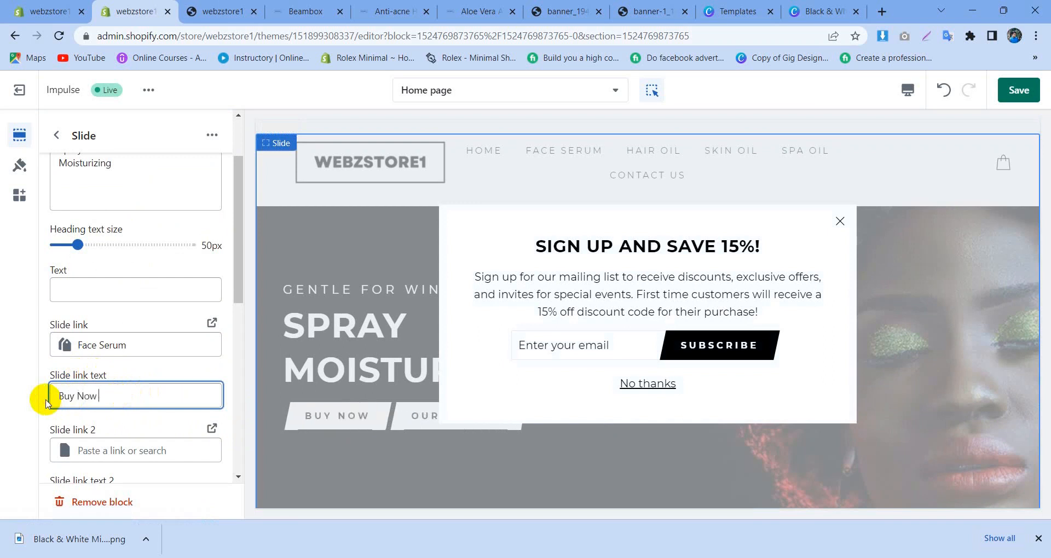
click(100, 451)
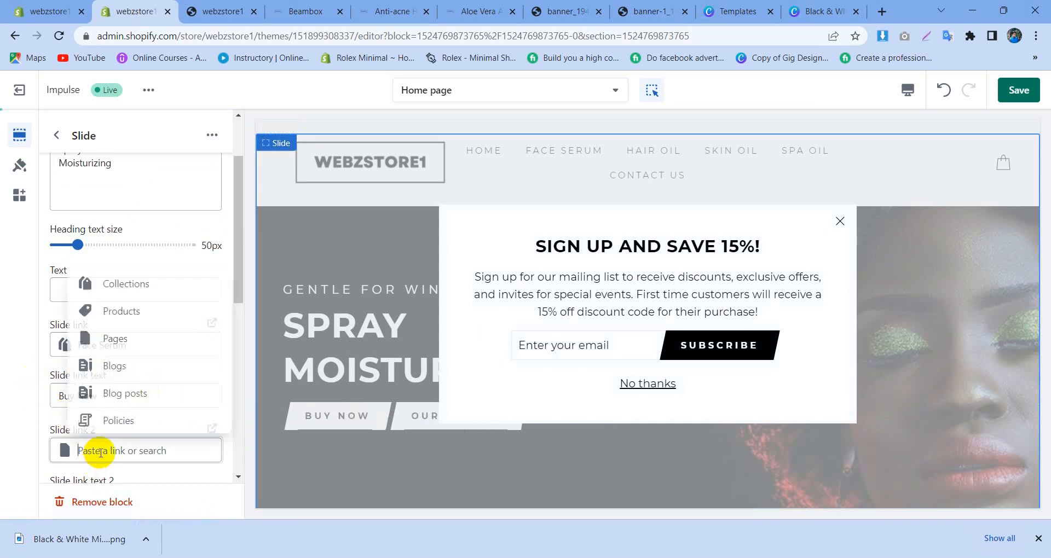
text(Ex)
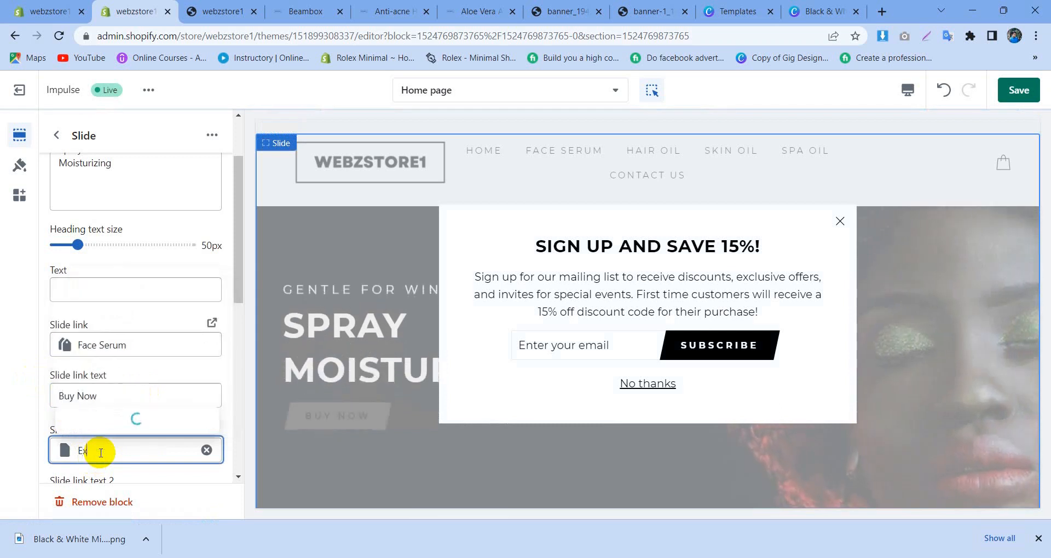
text(plore)
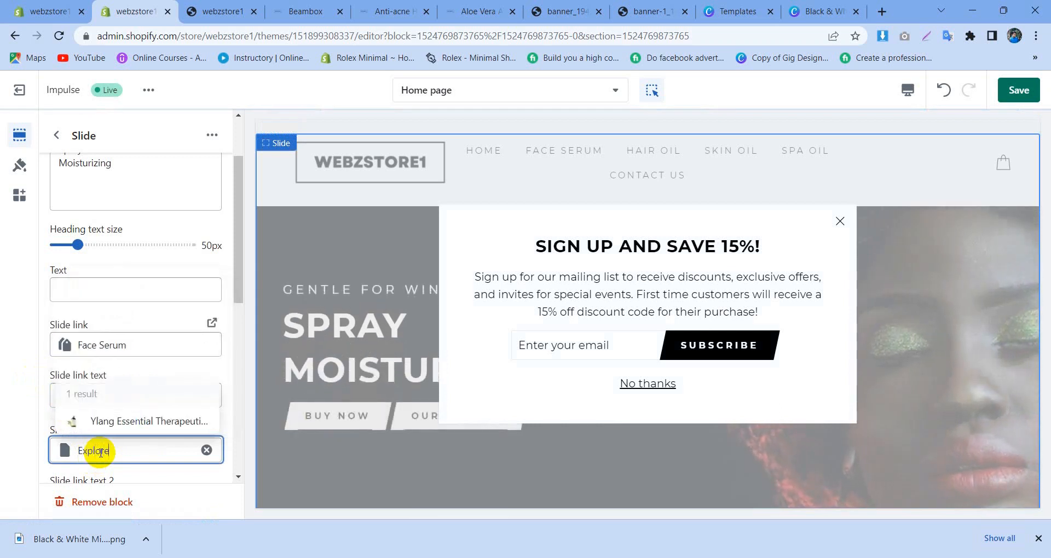
text(mot)
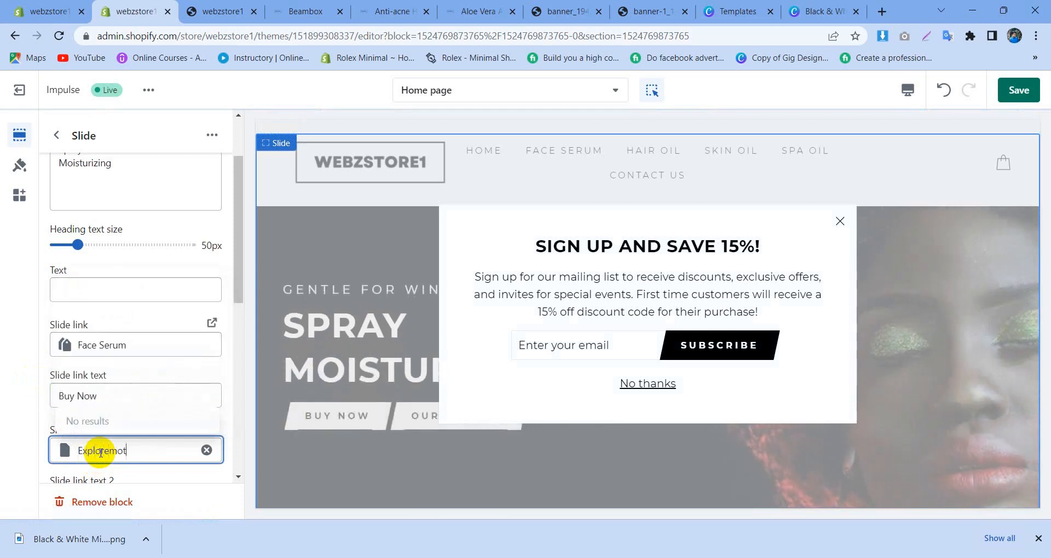
click(22, 442)
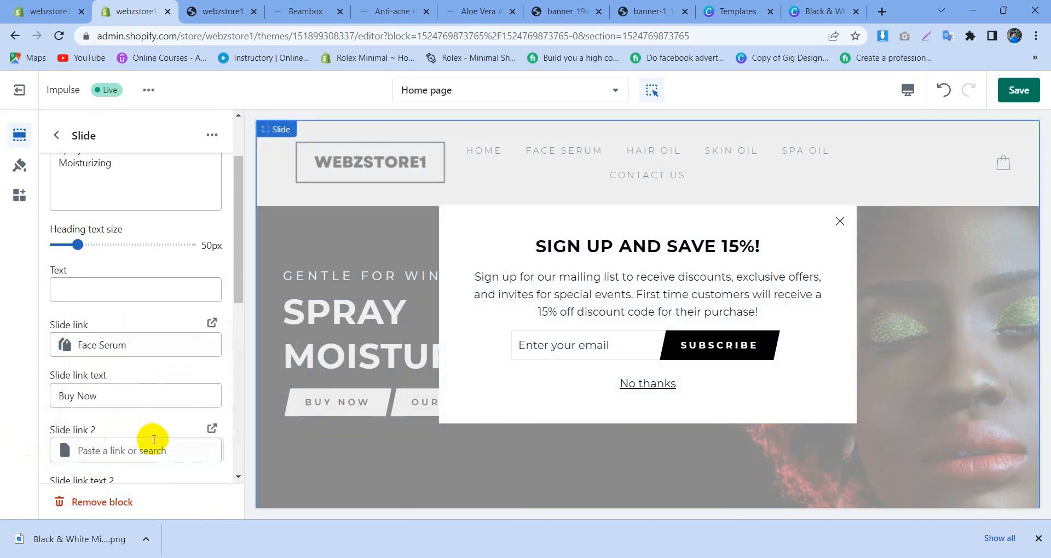
click(140, 348)
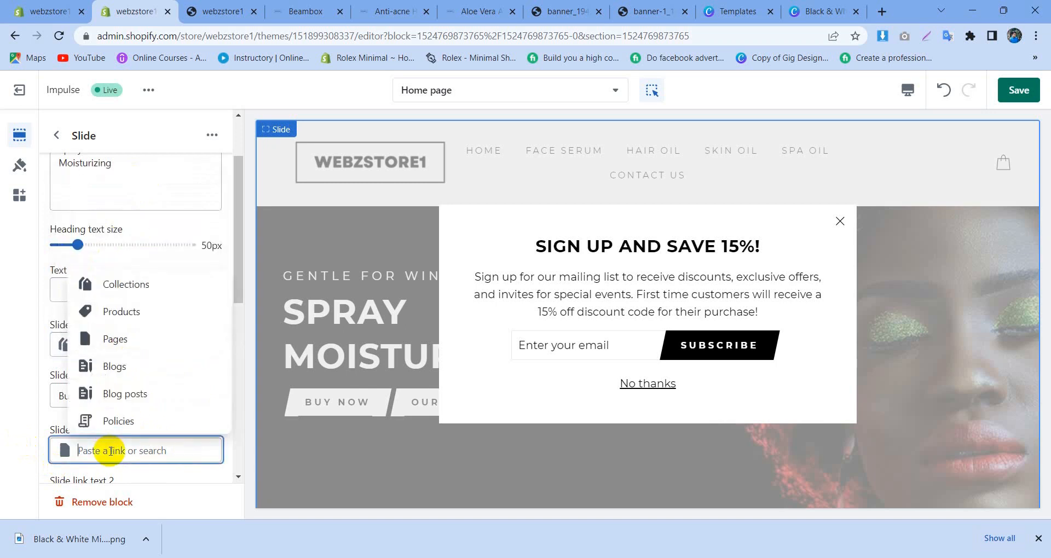
click(48, 416)
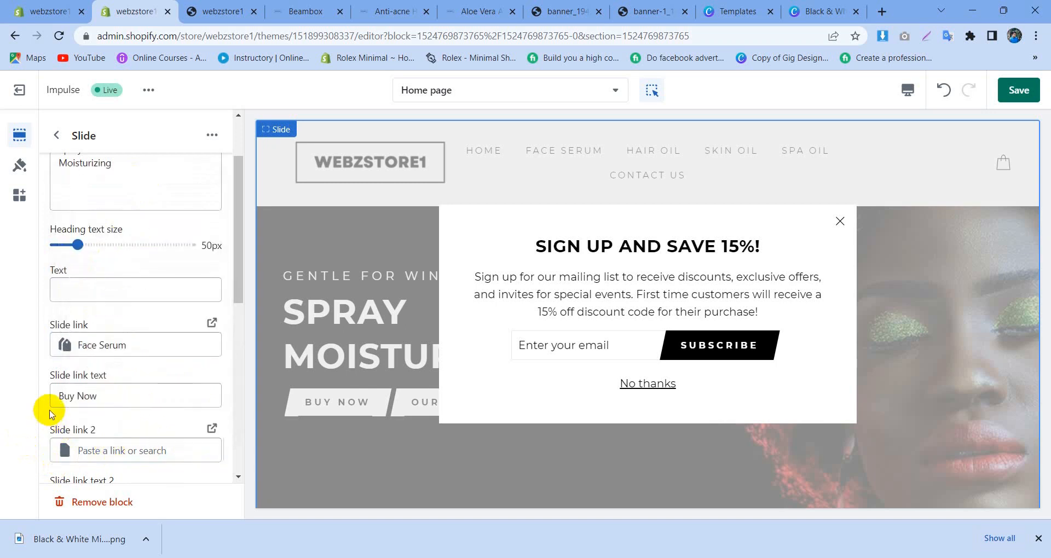
Step: Set the slide's second link to All products
scroll(112, 383, down, 2)
click(157, 359)
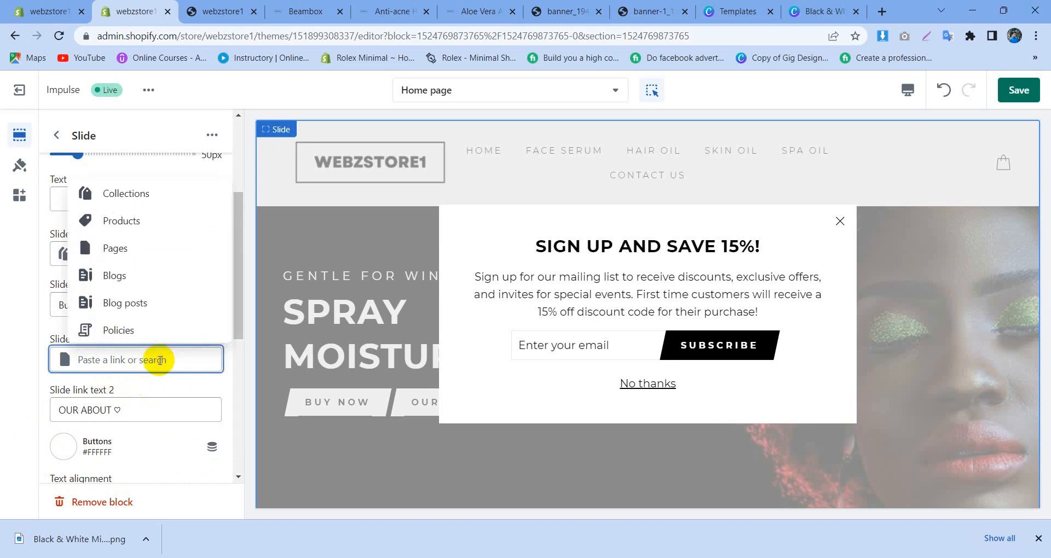
click(155, 219)
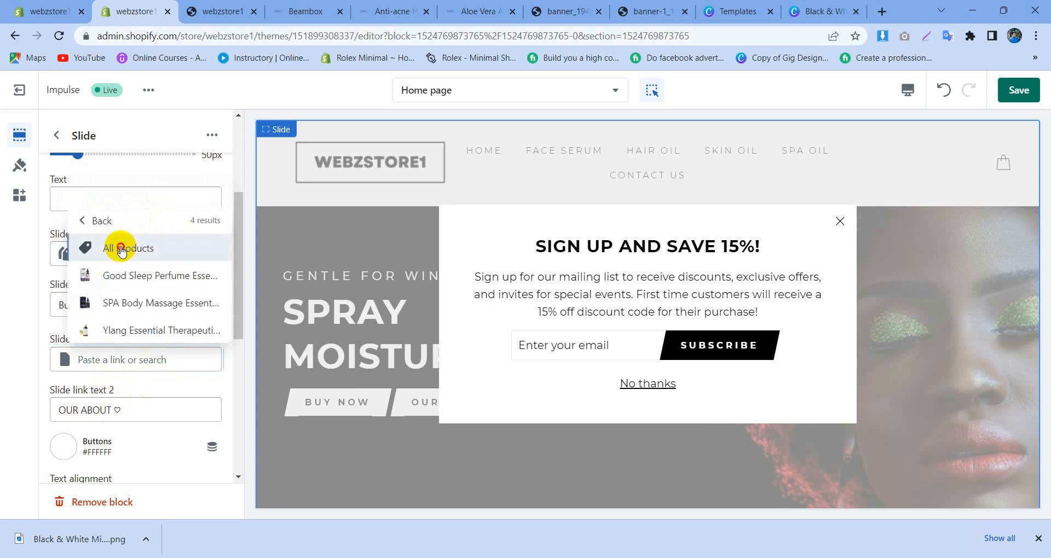
click(118, 244)
Step: Replace the slide's second link text with "Explore More"
drag(130, 413, 67, 412)
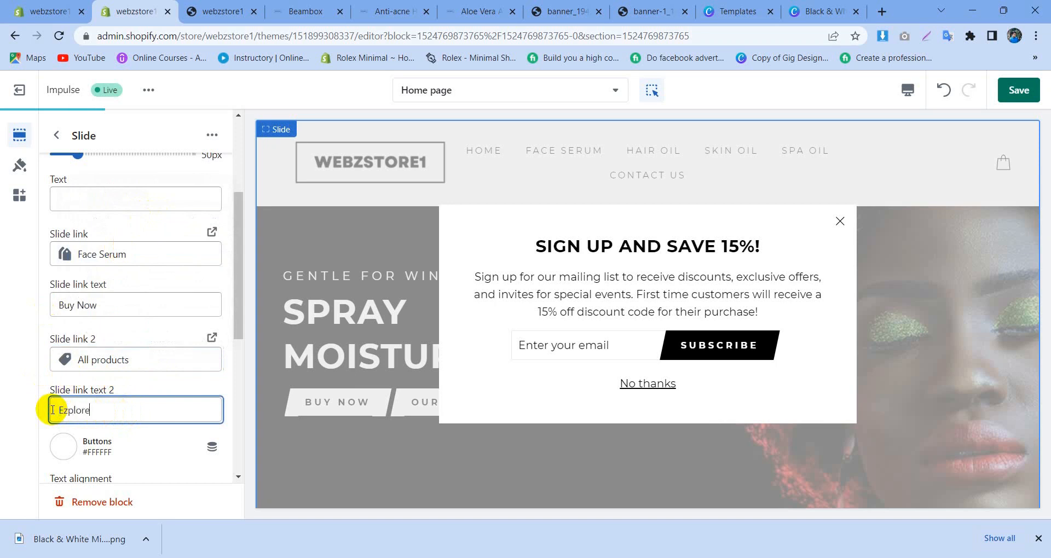
key(BackSpace)
key(BackSpace)
key(BackSpace)
key(BackSpace)
key(BackSpace)
key(BackSpace)
text(x)
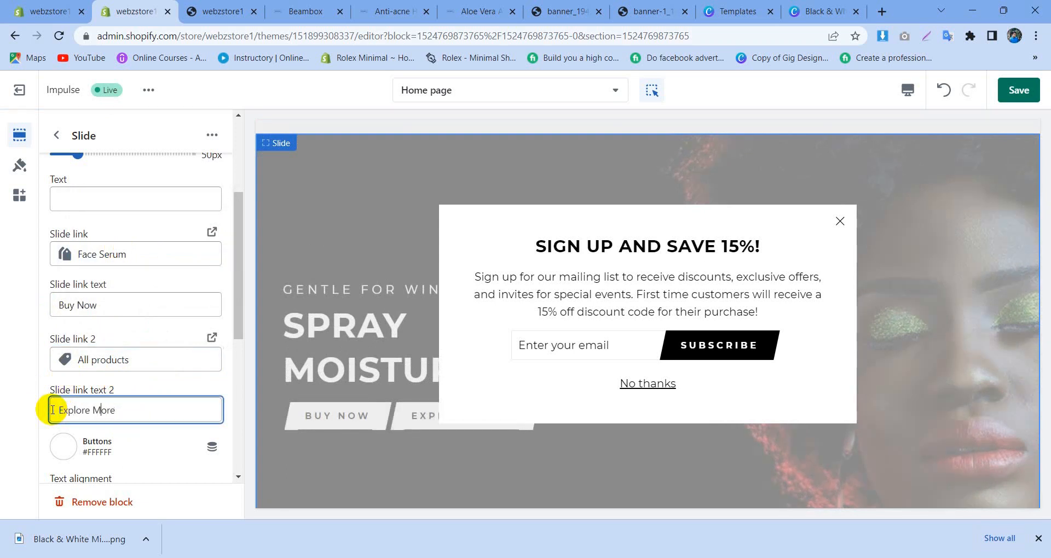
Step: Open the settings of the second slide, "New cute tops, more fun accessories", and check the matching Beambox banner
scroll(138, 359, down, 5)
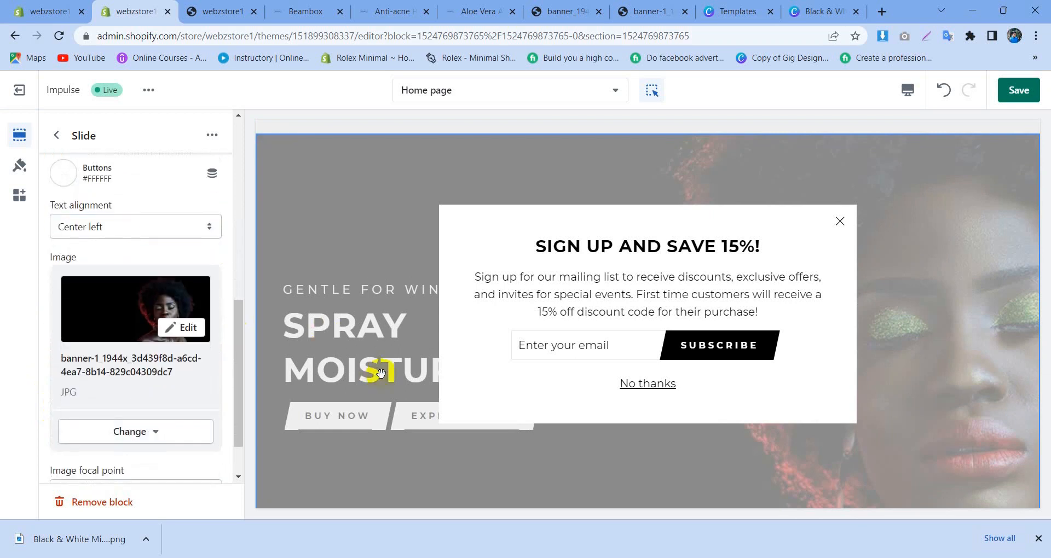
scroll(178, 309, down, 1)
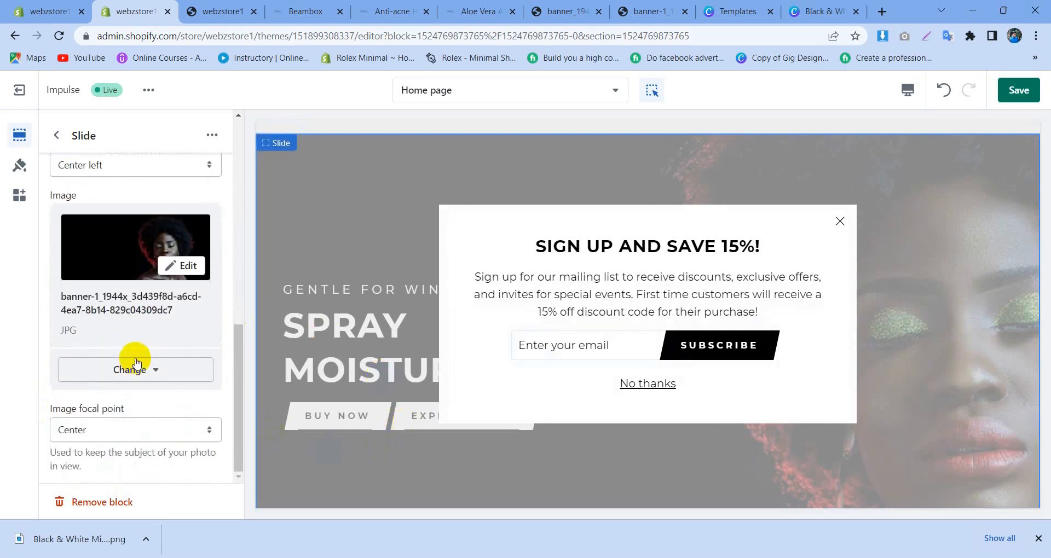
scroll(199, 347, up, 8)
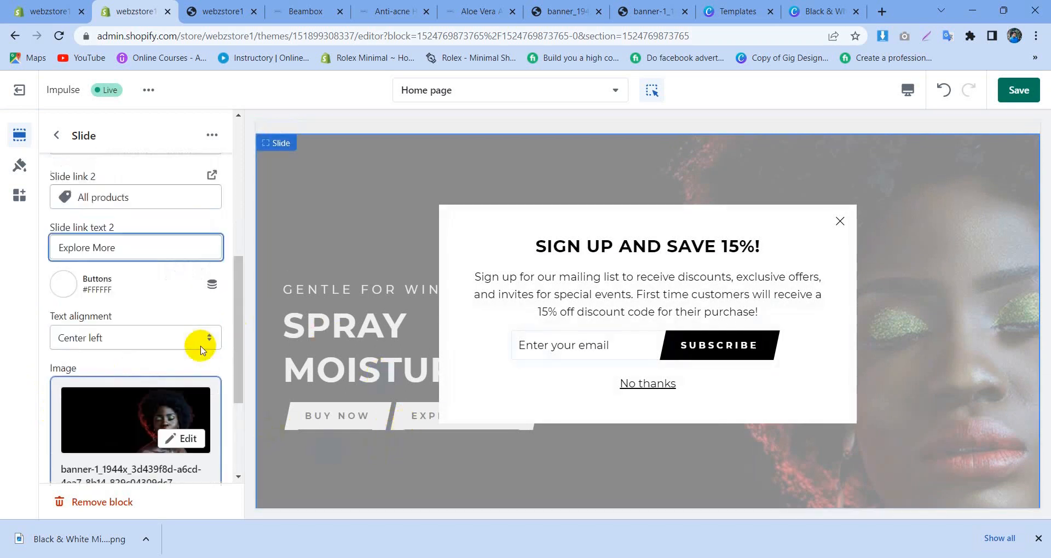
click(64, 140)
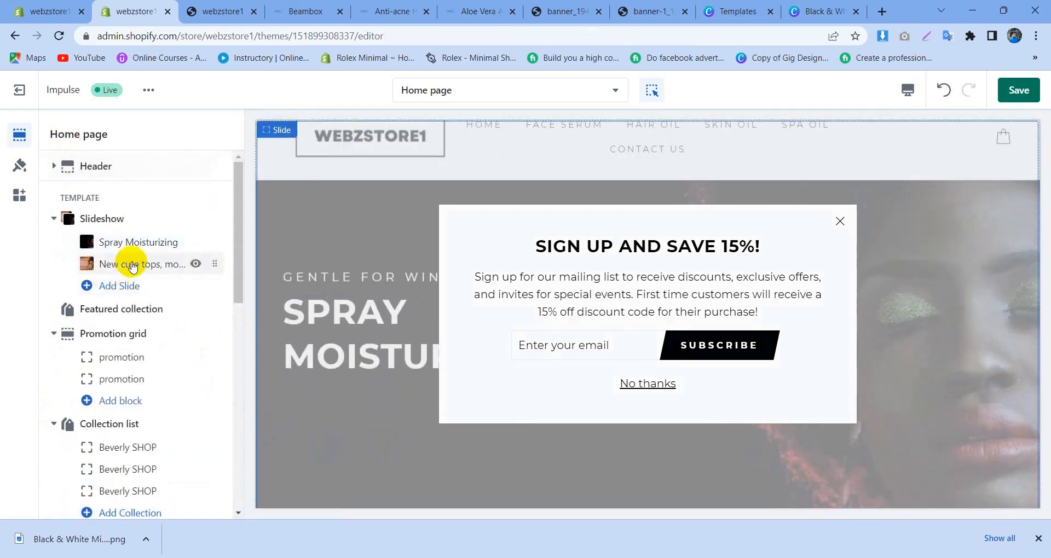
click(132, 265)
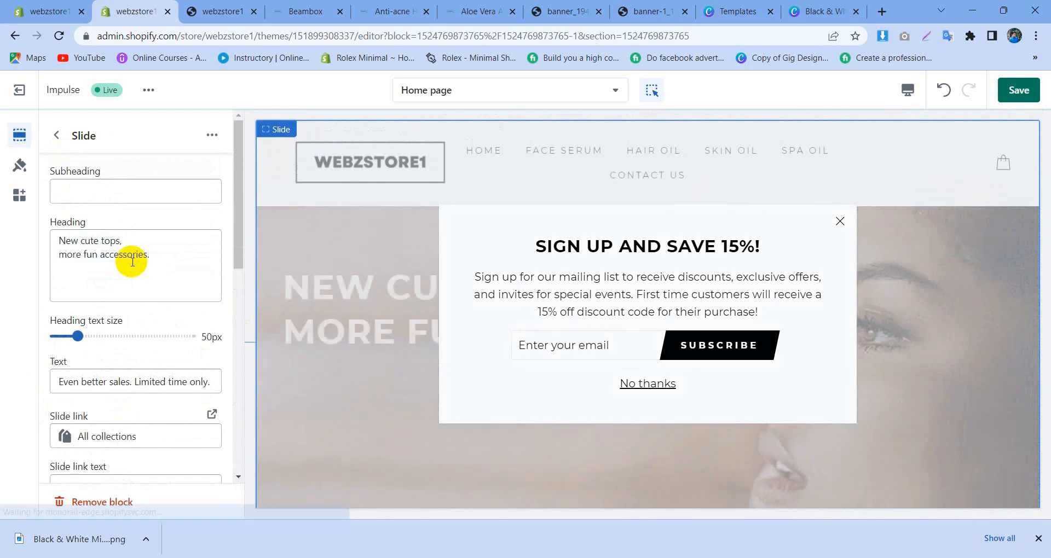
click(292, 9)
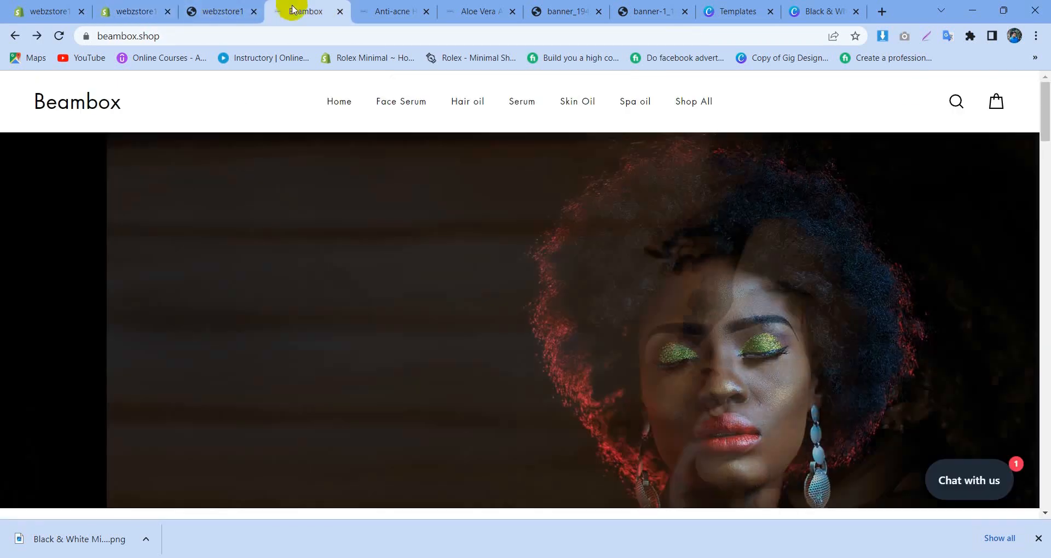
click(176, 6)
Step: Replace the second slide's heading with "Skin" and "Lightining Serum" on two lines, following the Beambox banner
drag(149, 256, 8, 243)
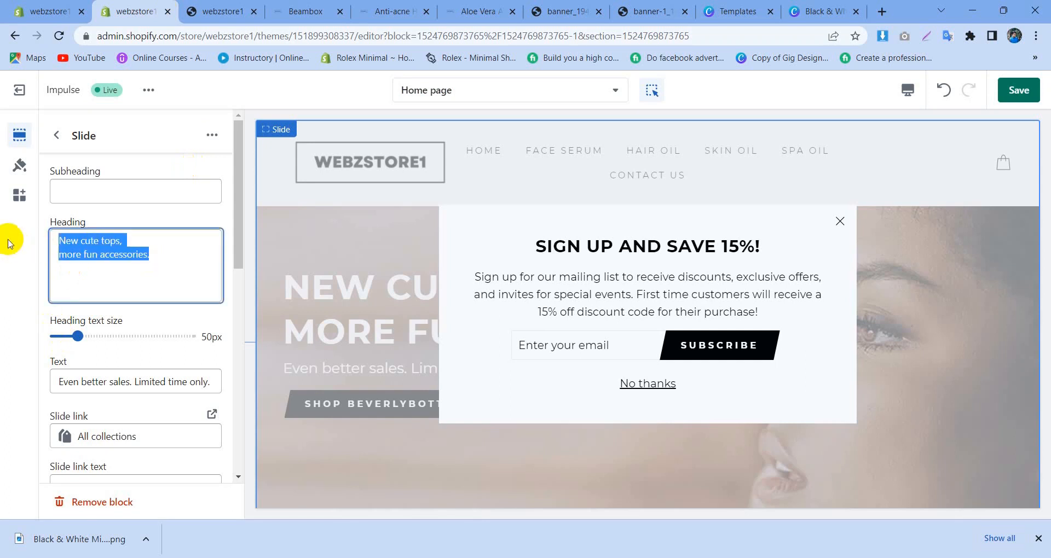
text(ski)
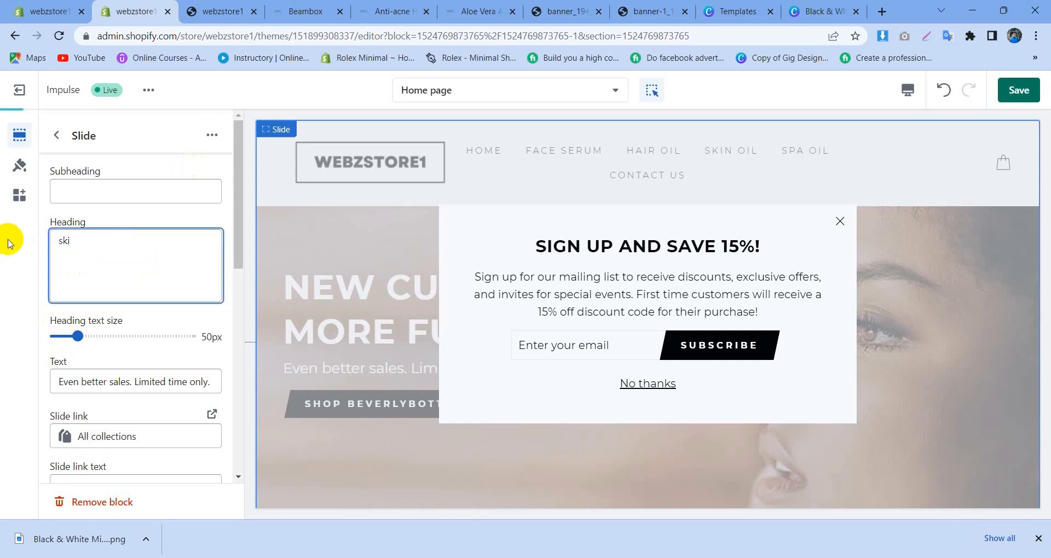
key(BackSpace)
key(BackSpace)
key(BackSpace)
text(Skin Lightin)
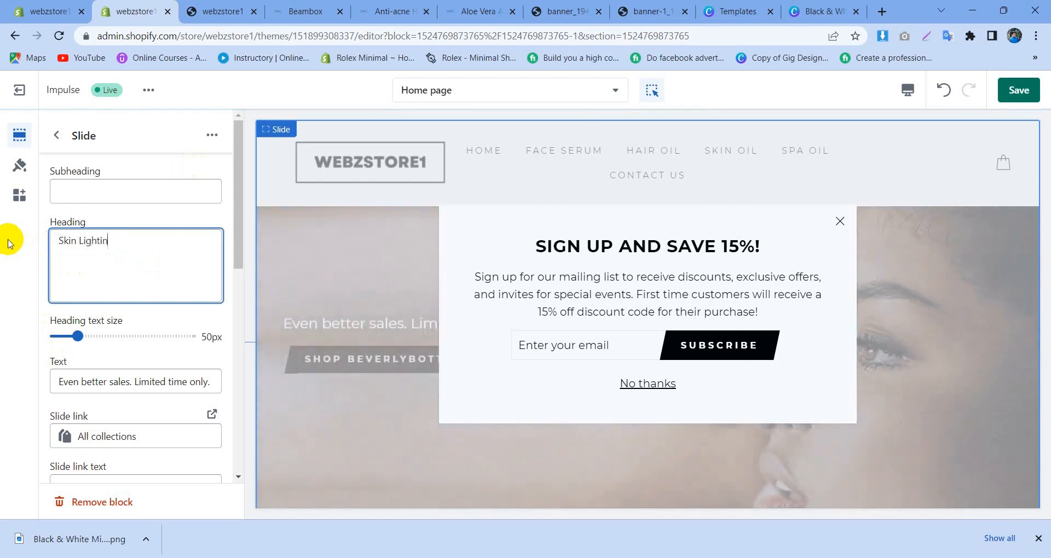
text(ing Se)
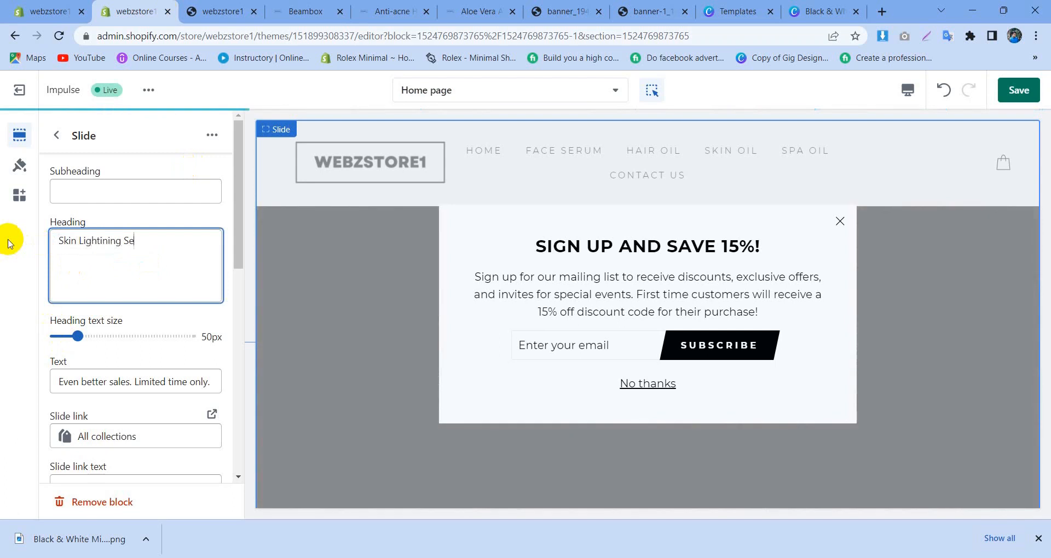
text(rum)
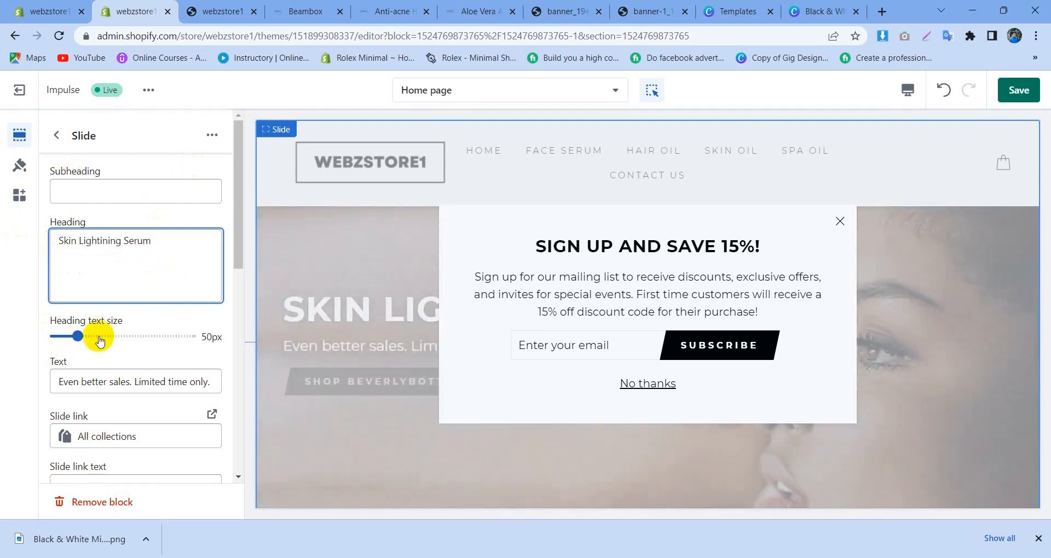
click(276, 7)
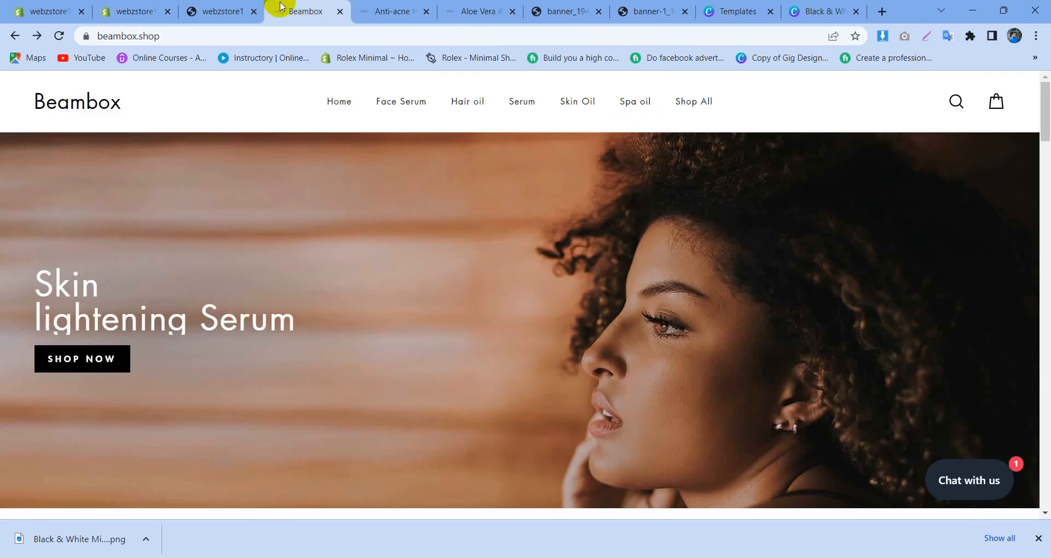
click(149, 4)
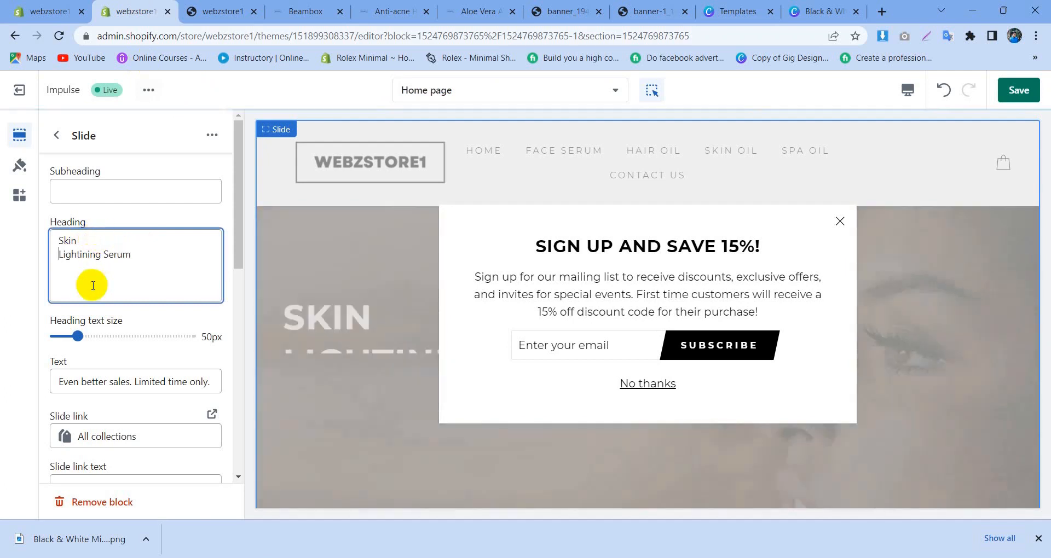
Step: Clear the second slide's text and replace its slide link text with "Buy Now"
triple_click(125, 383)
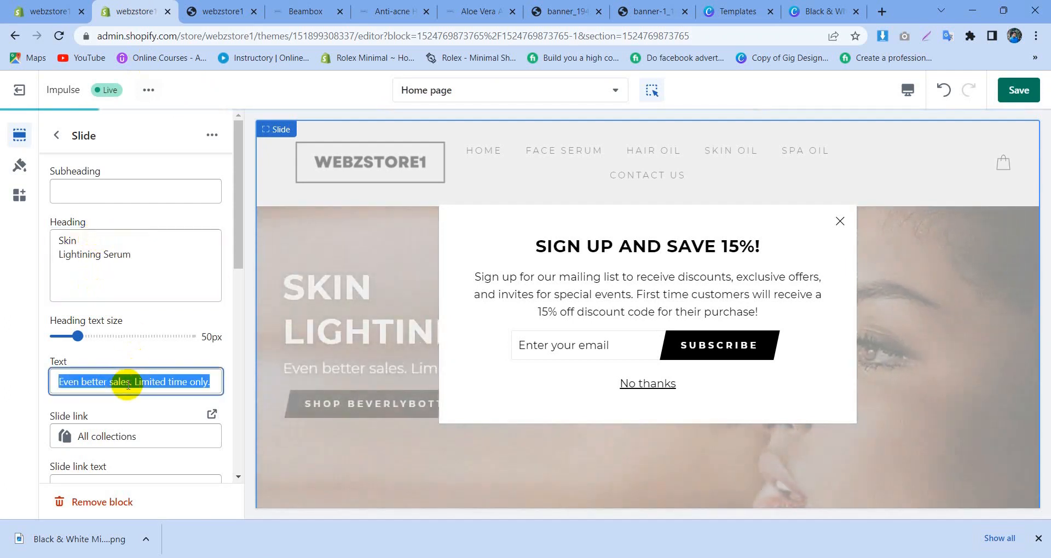
key(BackSpace)
scroll(130, 364, down, 2)
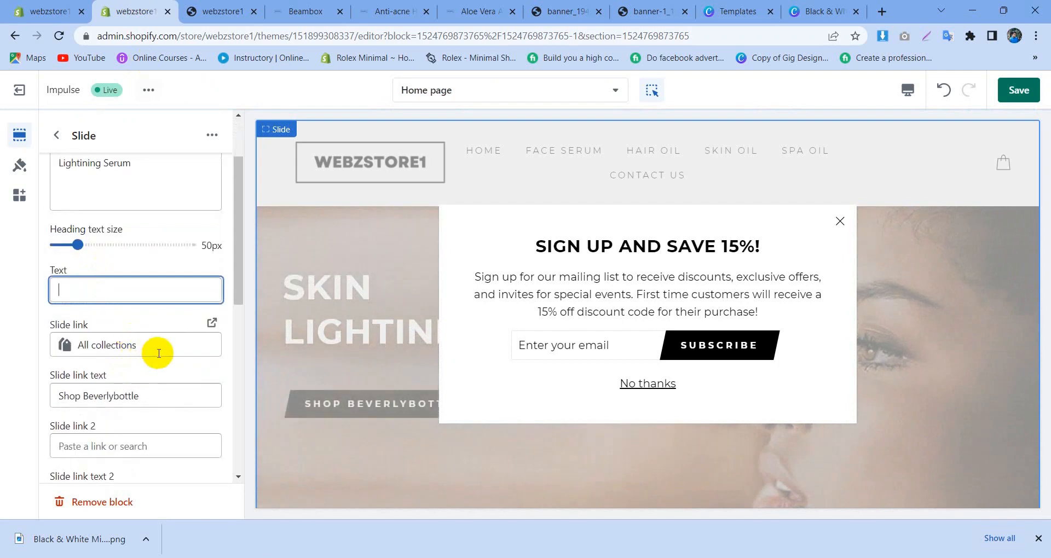
scroll(158, 348, down, 2)
drag(145, 305, 58, 322)
key(BackSpace)
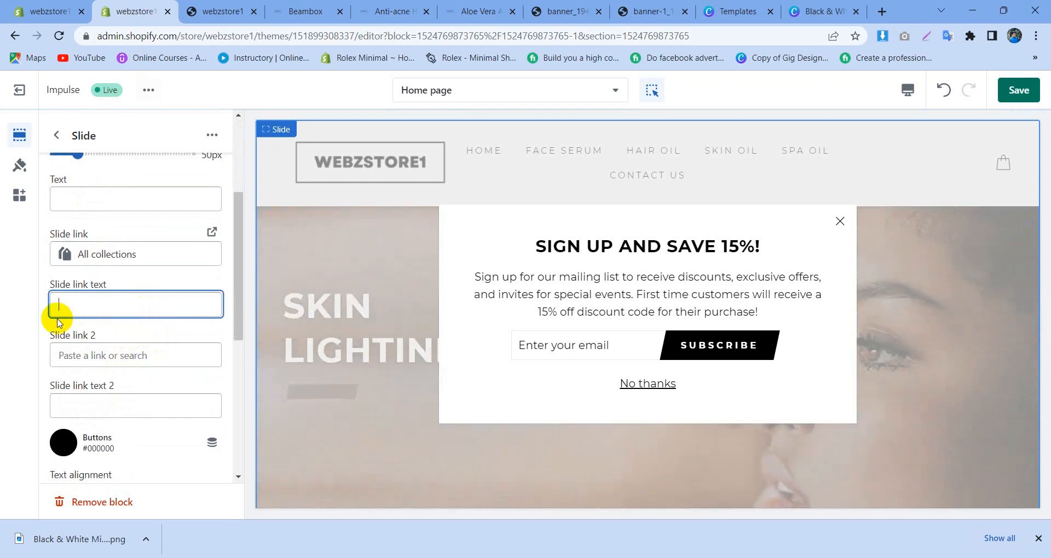
text(Buy Now)
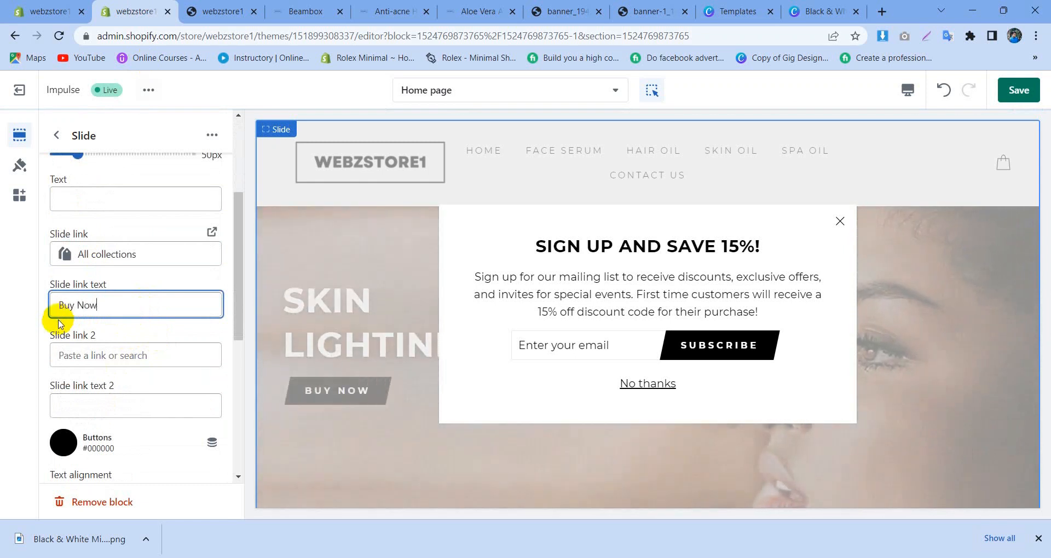
Step: Set the slide's second link to the product Ylang Essential Therapeutic Hair Oil and save the theme changes
click(117, 357)
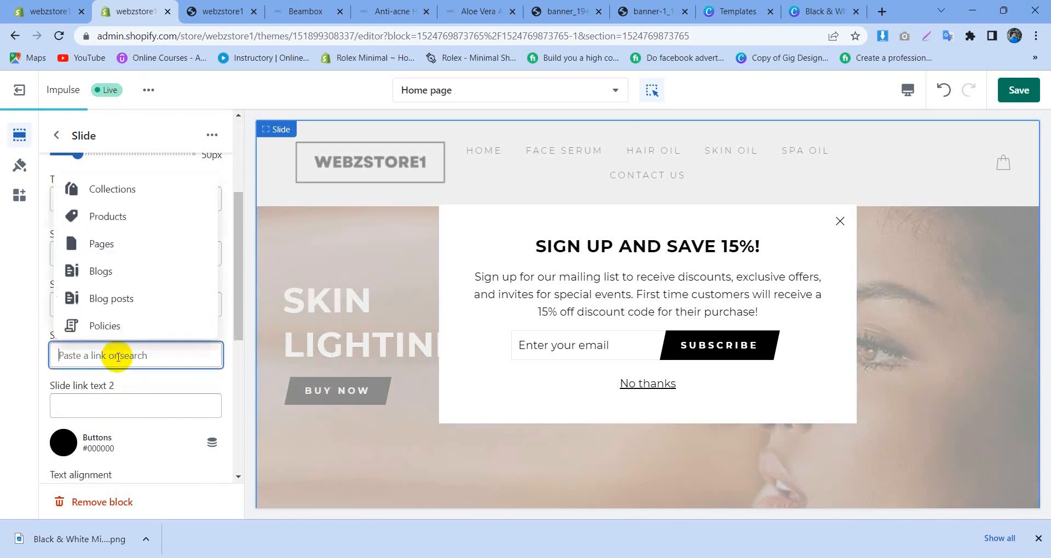
click(121, 214)
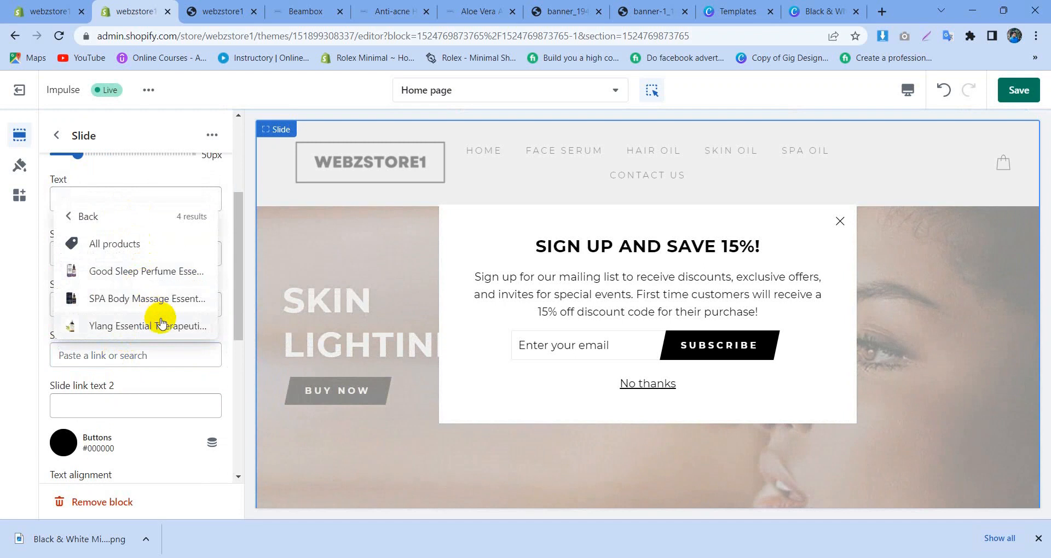
click(161, 325)
scroll(159, 317, down, 2)
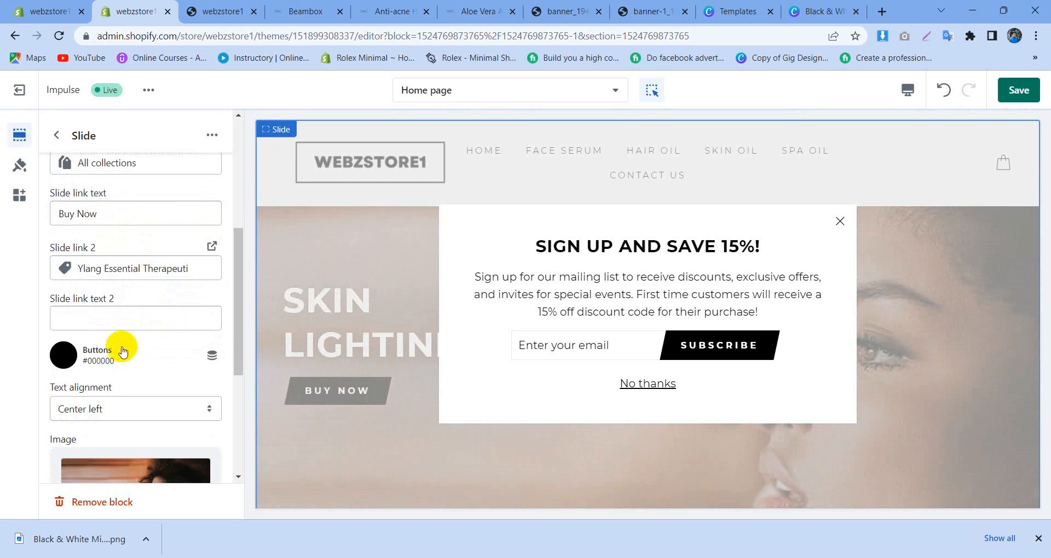
scroll(123, 351, down, 5)
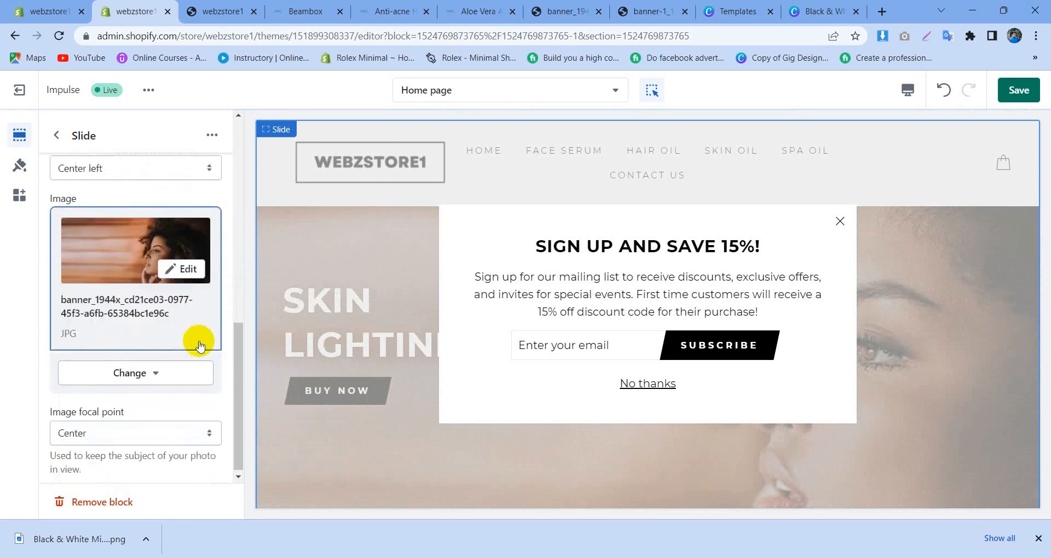
scroll(192, 349, up, 6)
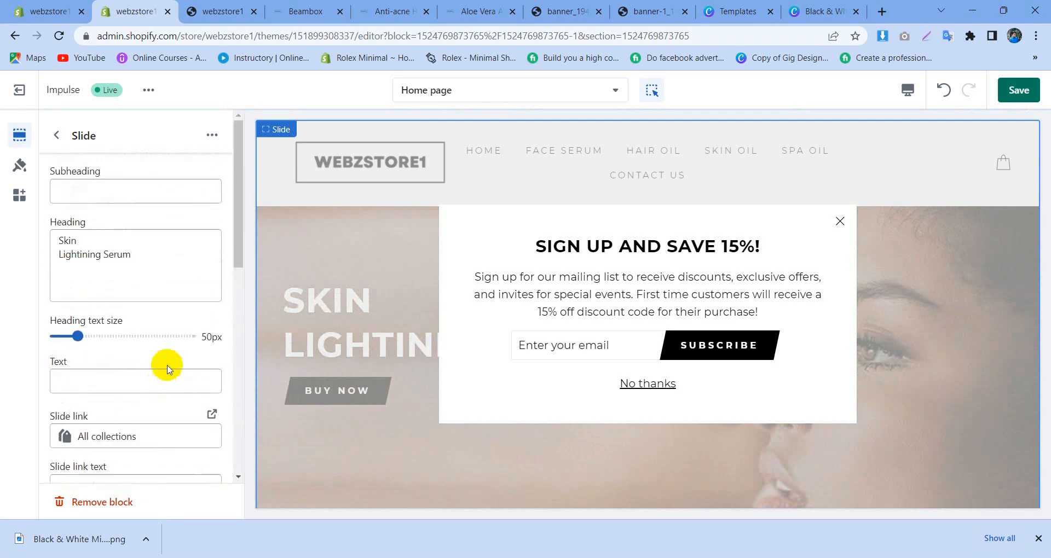
click(1003, 94)
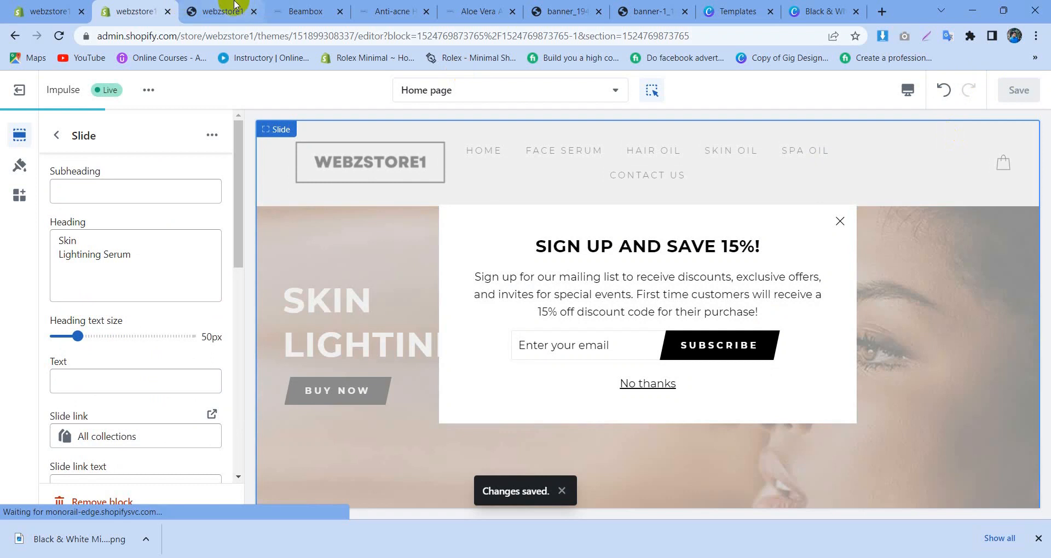
Step: Reload the storefront preview, view the slideshow, and hide the store preview bar and the browser's downloads bar
click(234, 5)
click(59, 36)
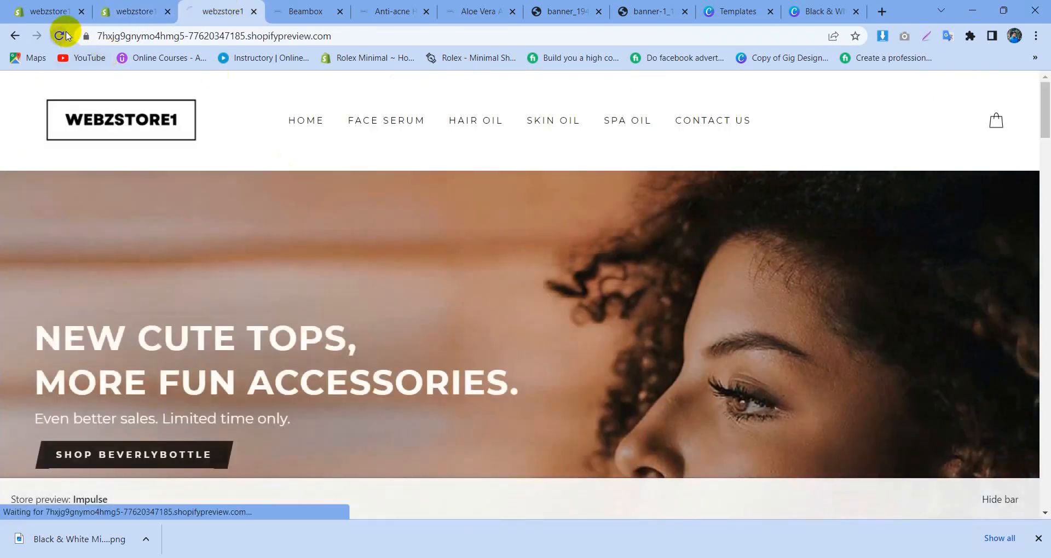
scroll(550, 432, down, 1)
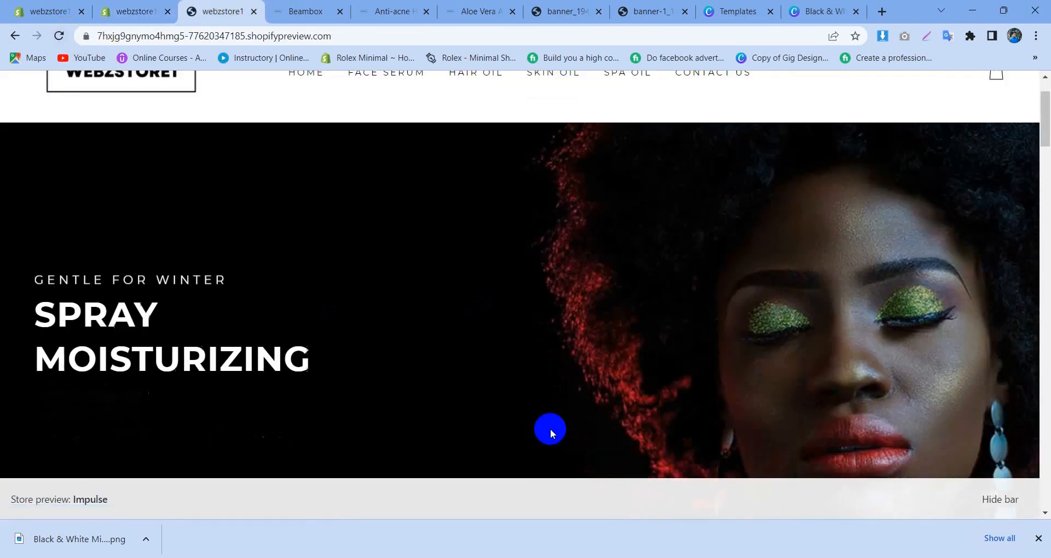
click(1000, 499)
click(1037, 538)
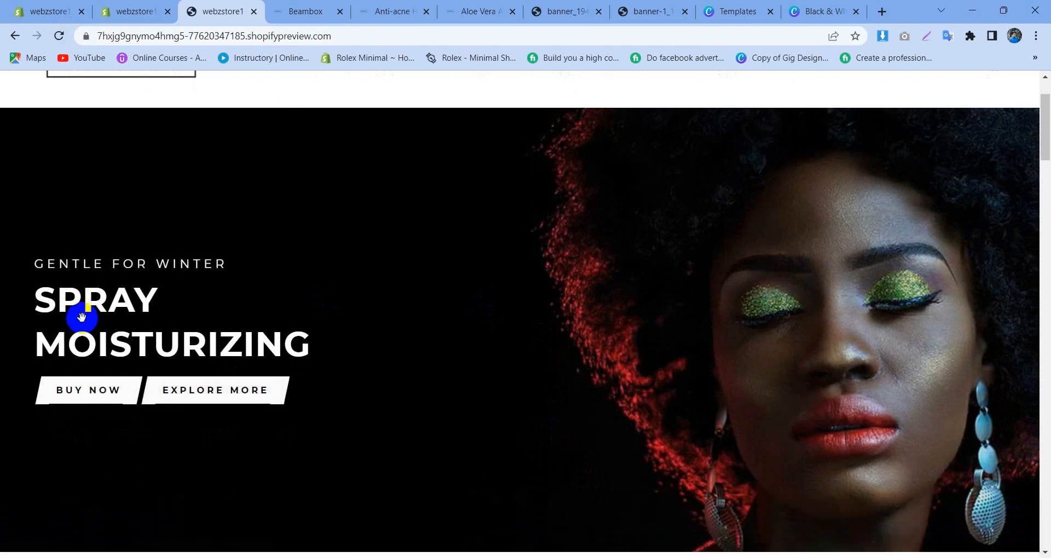
Step: Test the Buy Now and Explore More buttons on the Spray Moisturizing slide, returning to the home page after each
click(73, 392)
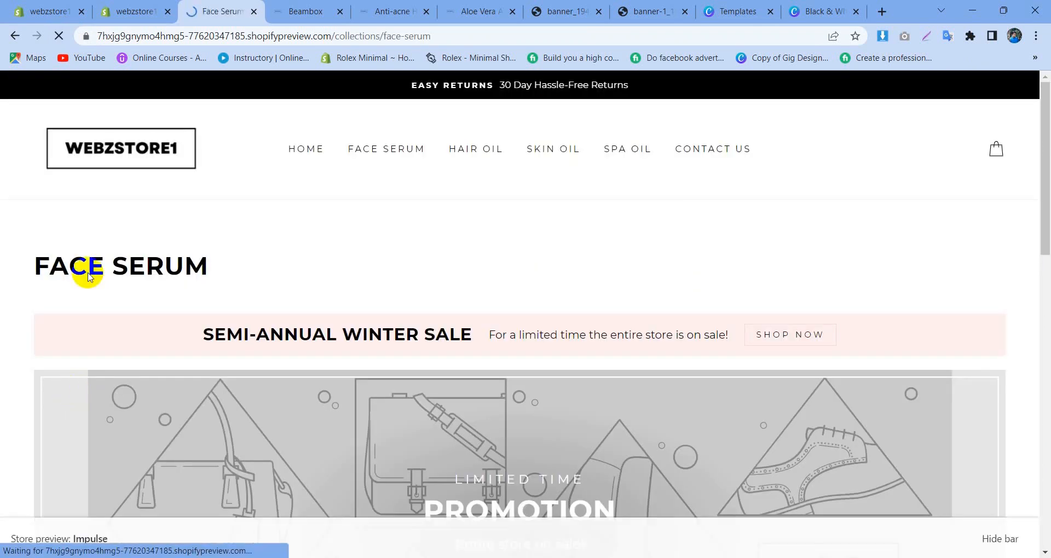
click(15, 36)
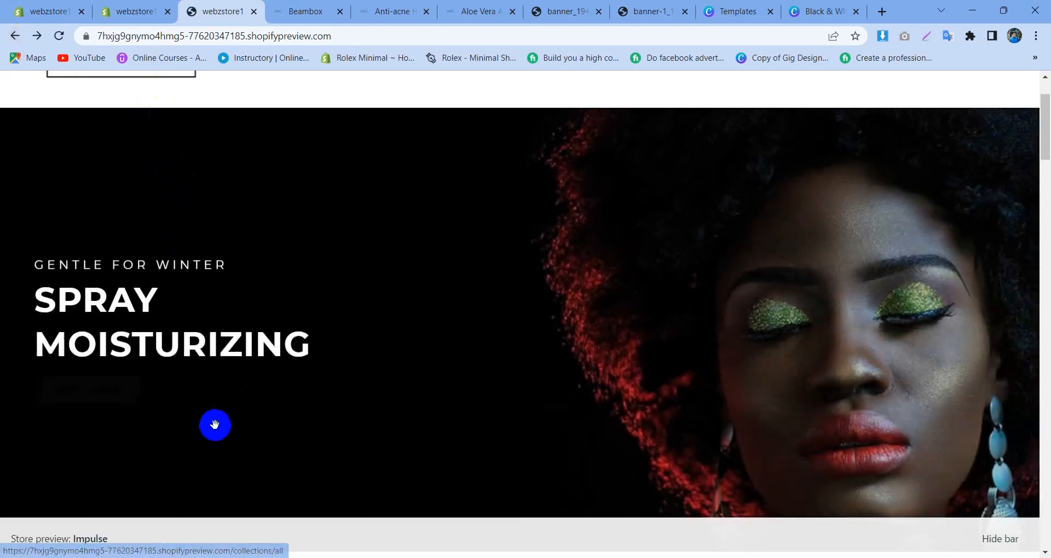
click(218, 392)
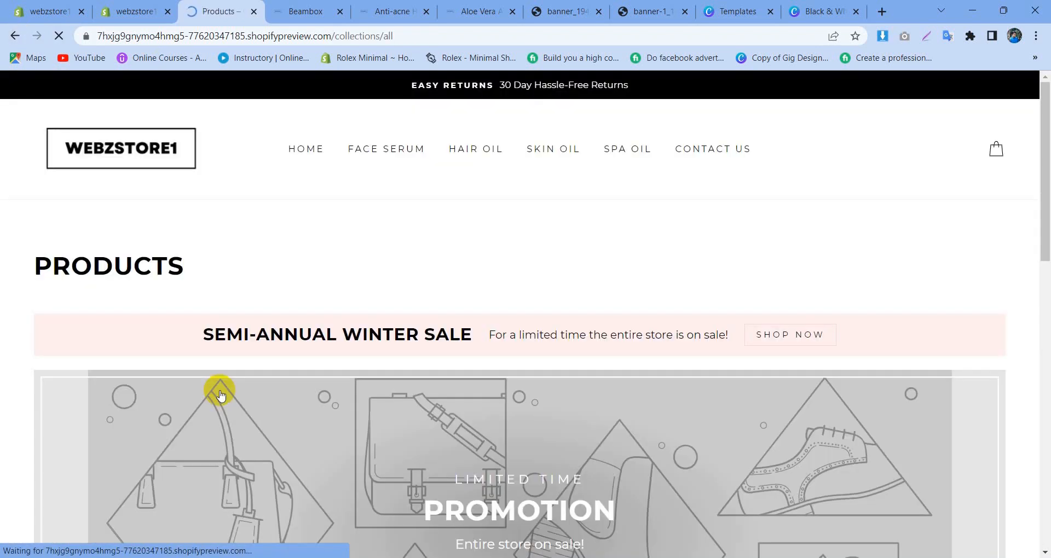
click(11, 36)
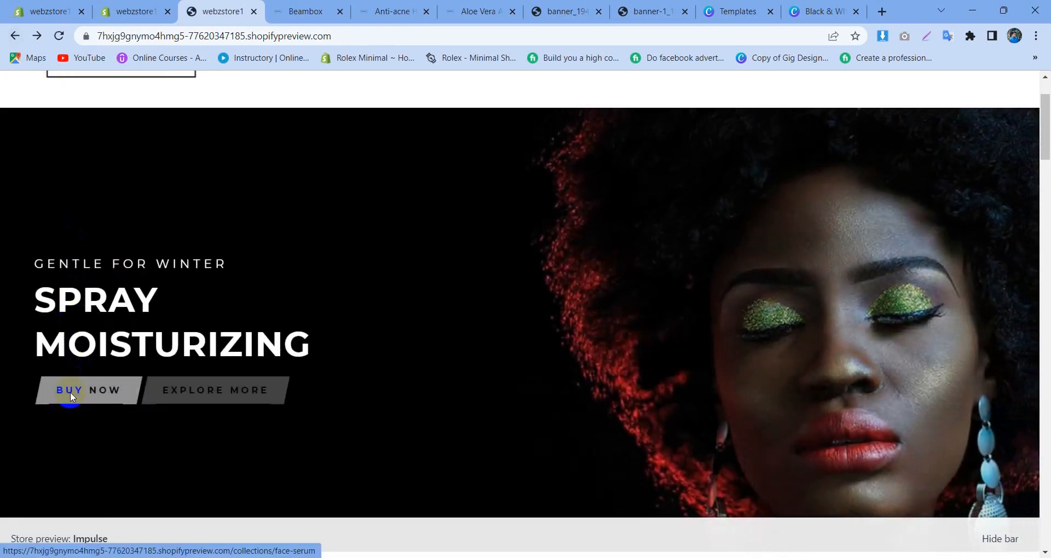
Step: Inspect the Face Serum collection page through the Buy Now button, then return to the home page and view it down to Best Sellers
click(70, 392)
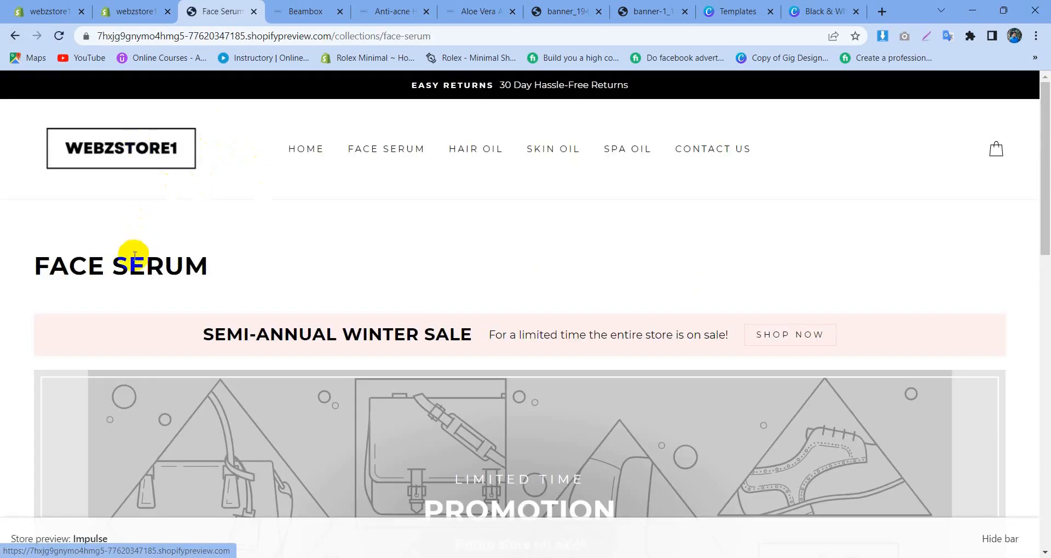
scroll(394, 222, down, 3)
scroll(461, 233, up, 3)
scroll(265, 255, down, 2)
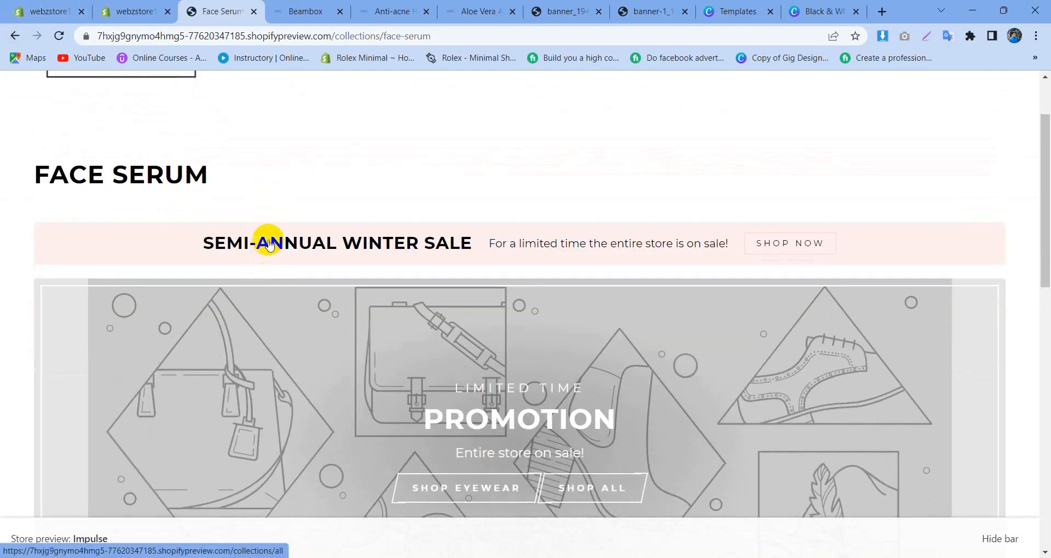
scroll(239, 247, up, 2)
click(15, 36)
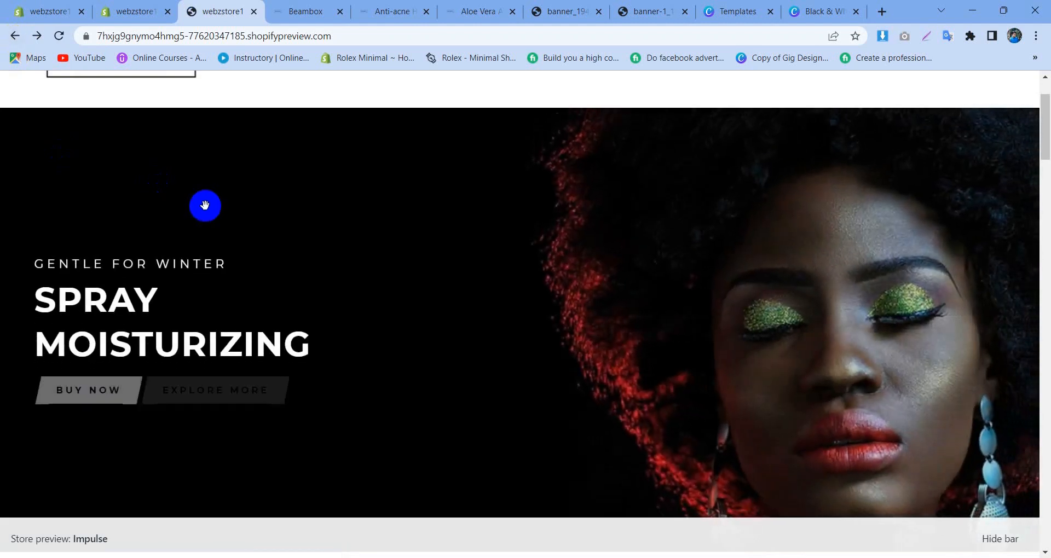
scroll(328, 252, up, 2)
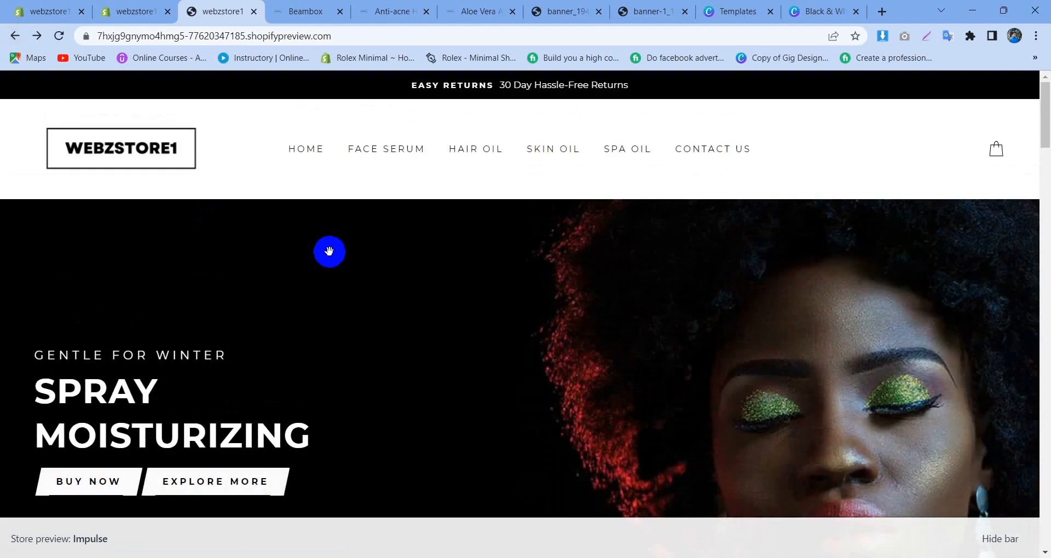
scroll(329, 251, down, 7)
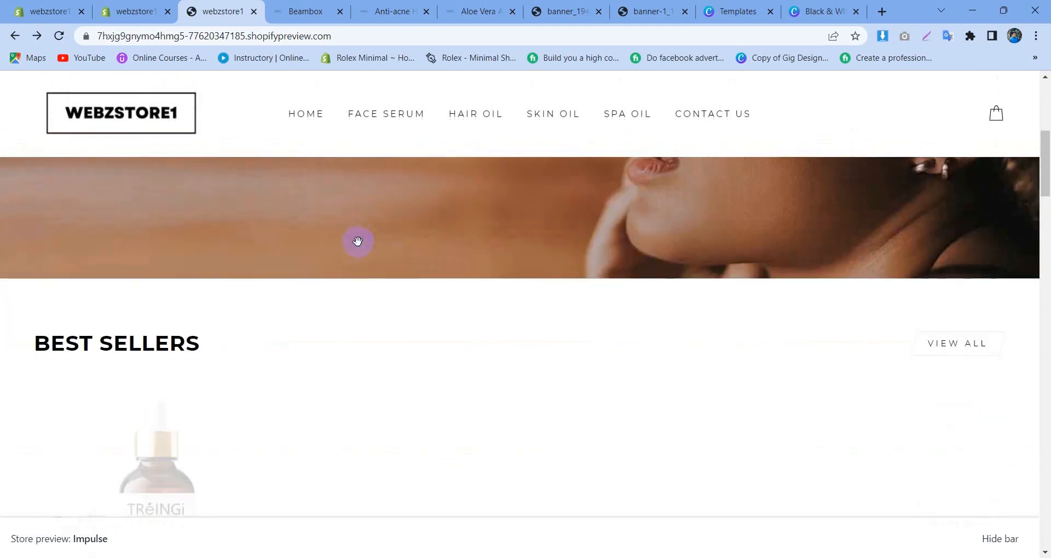
Step: Return to the theme editor and set the Featured collection section's collection to Face Serum
click(145, 5)
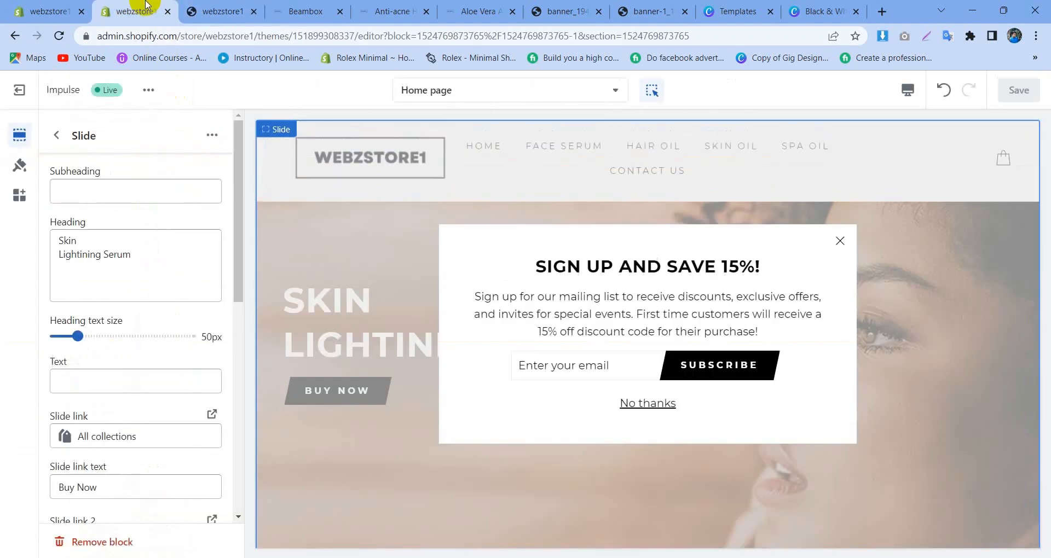
click(58, 137)
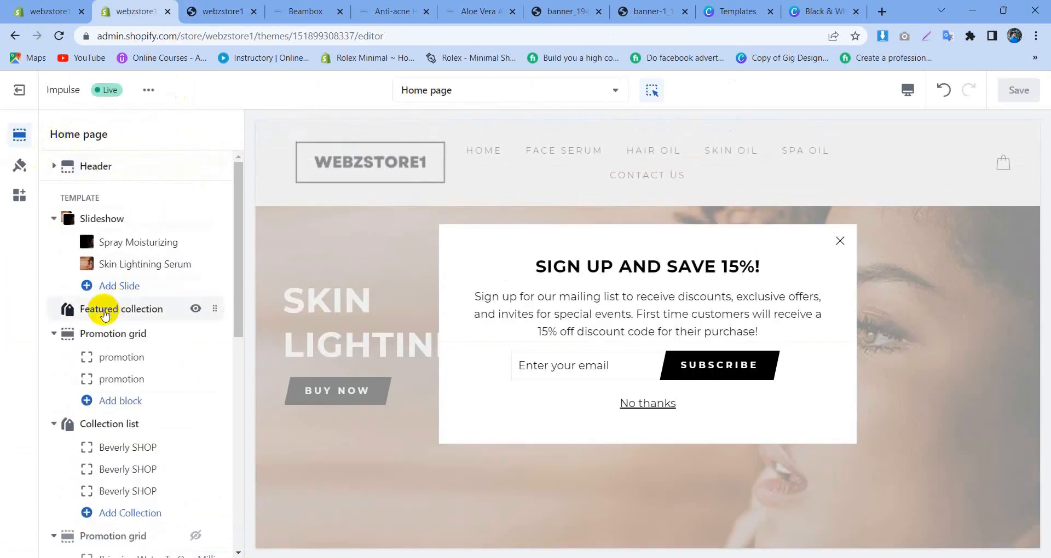
click(54, 219)
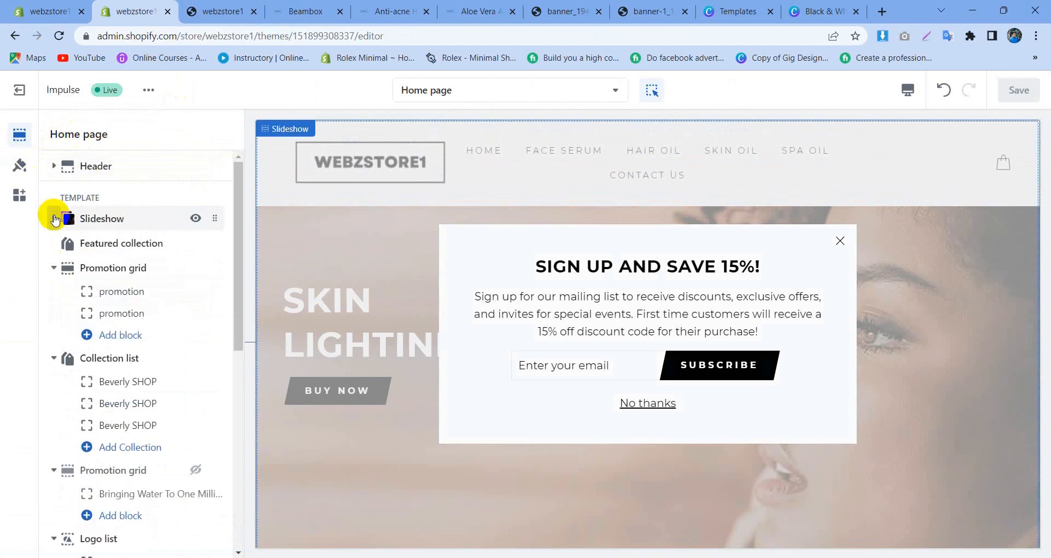
click(117, 243)
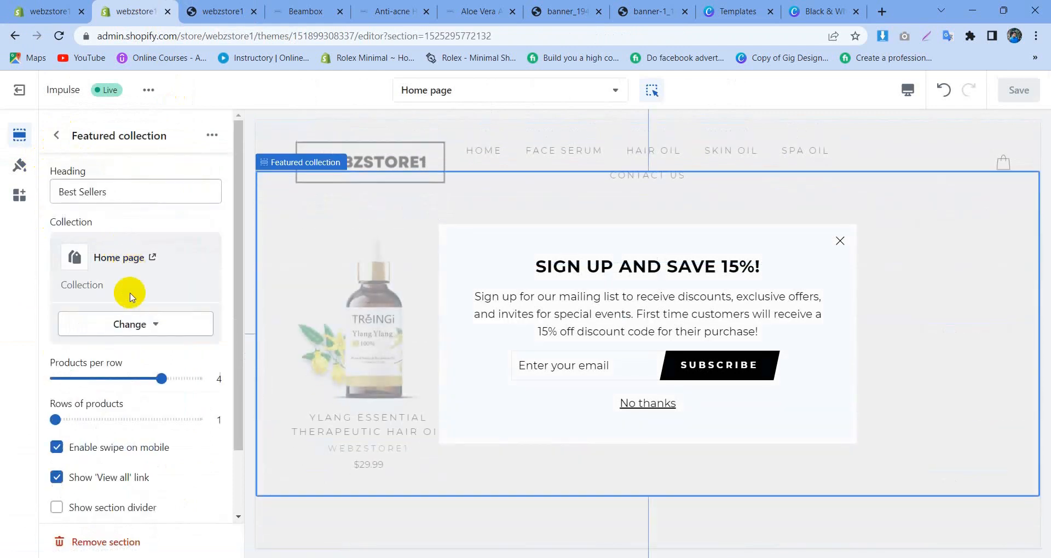
click(125, 323)
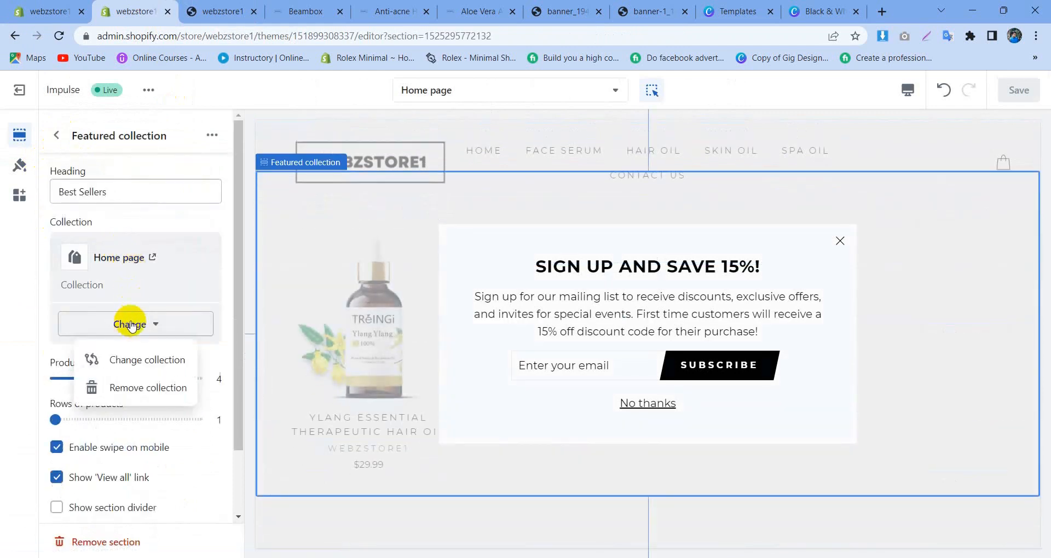
click(144, 374)
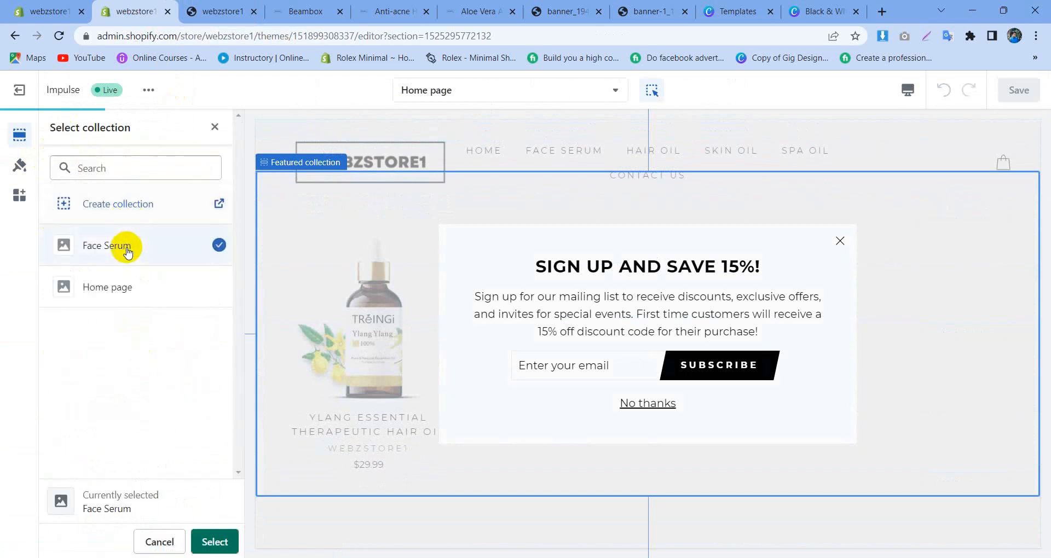
click(211, 545)
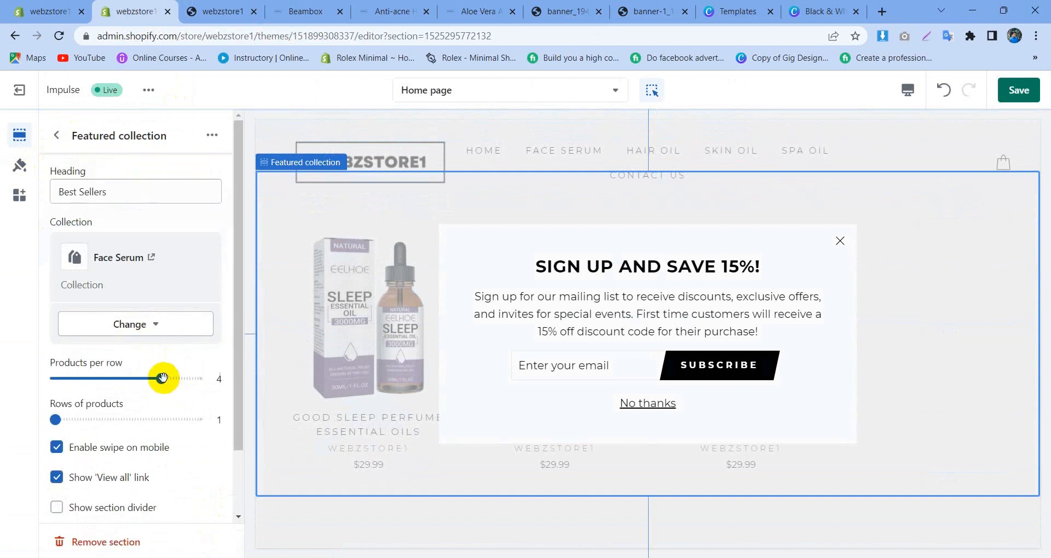
Step: Set the featured collection to 5 products per row and turn off its 'View all' link
drag(163, 378, 211, 377)
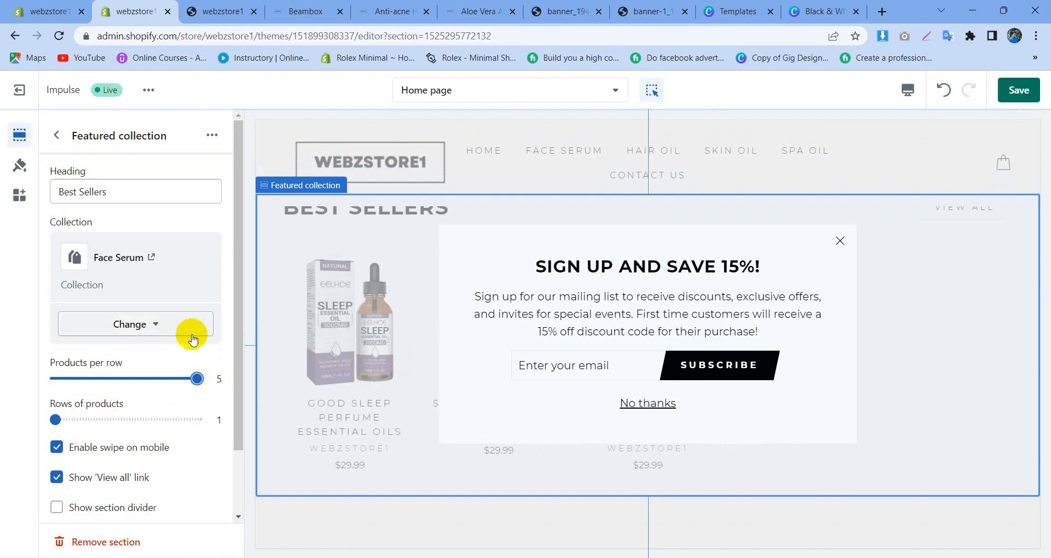
scroll(185, 339, down, 2)
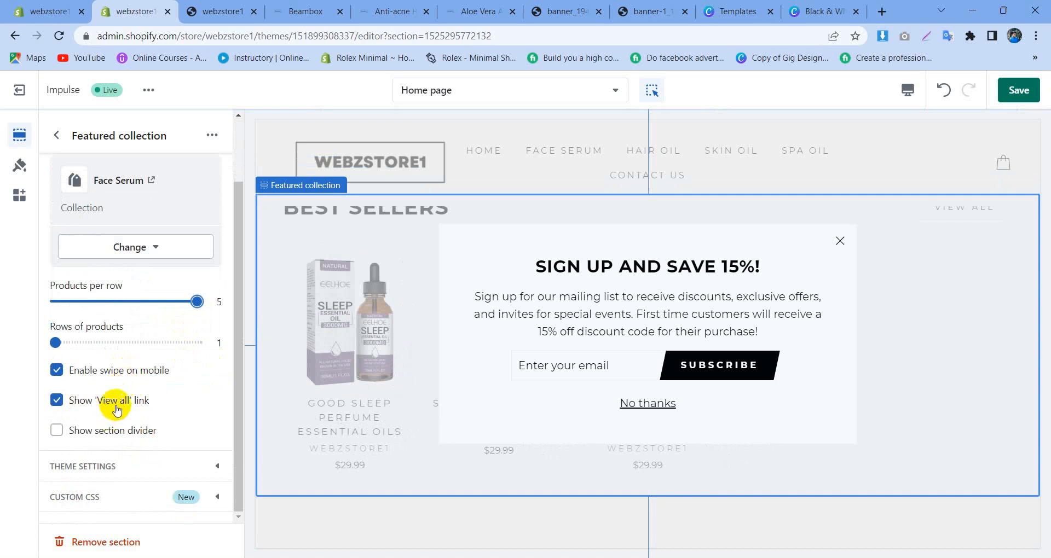
click(769, 377)
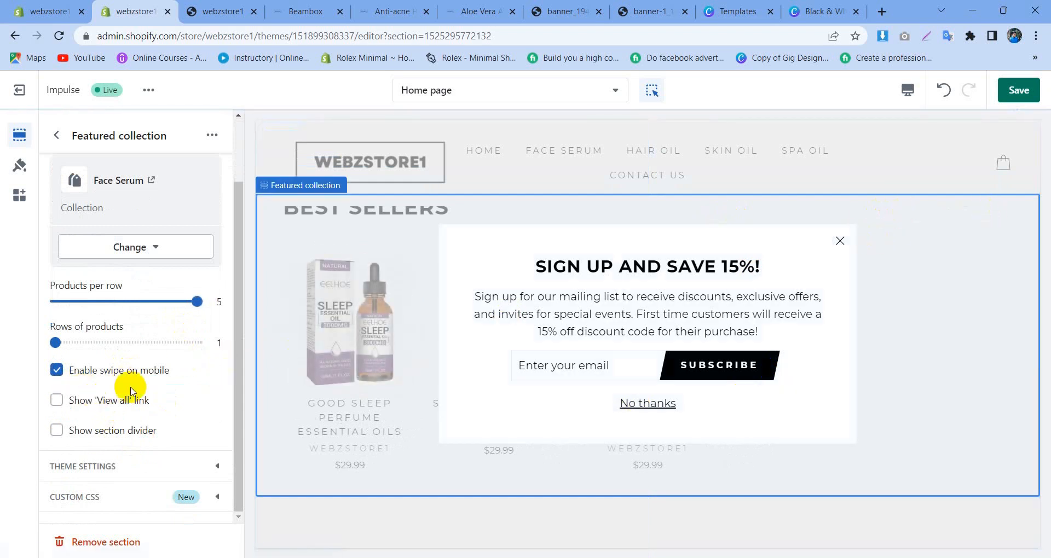
Step: Replace the Featured collection heading with "Top Selling Items", checking the Beambox store's product section heading for reference
scroll(117, 321, up, 3)
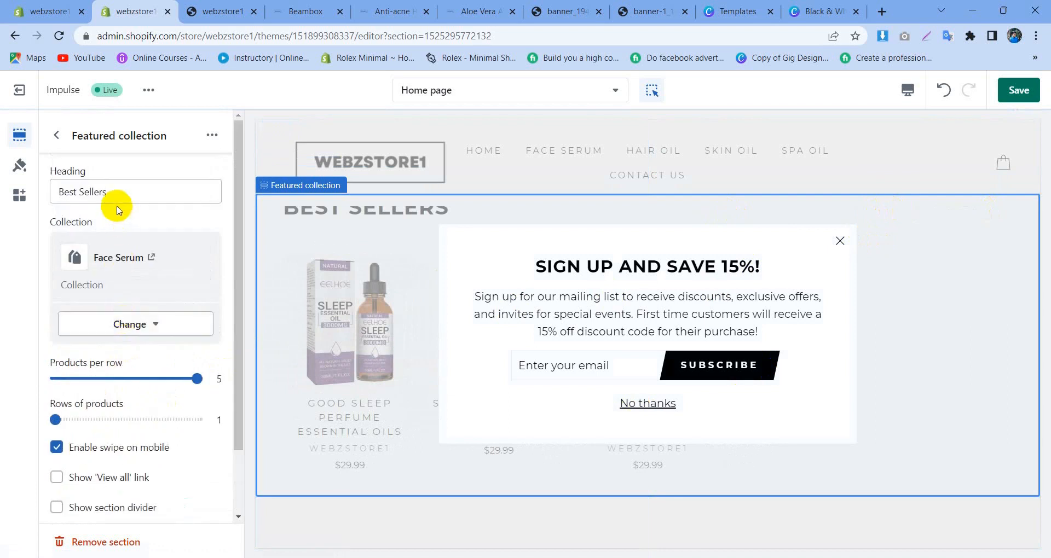
triple_click(116, 188)
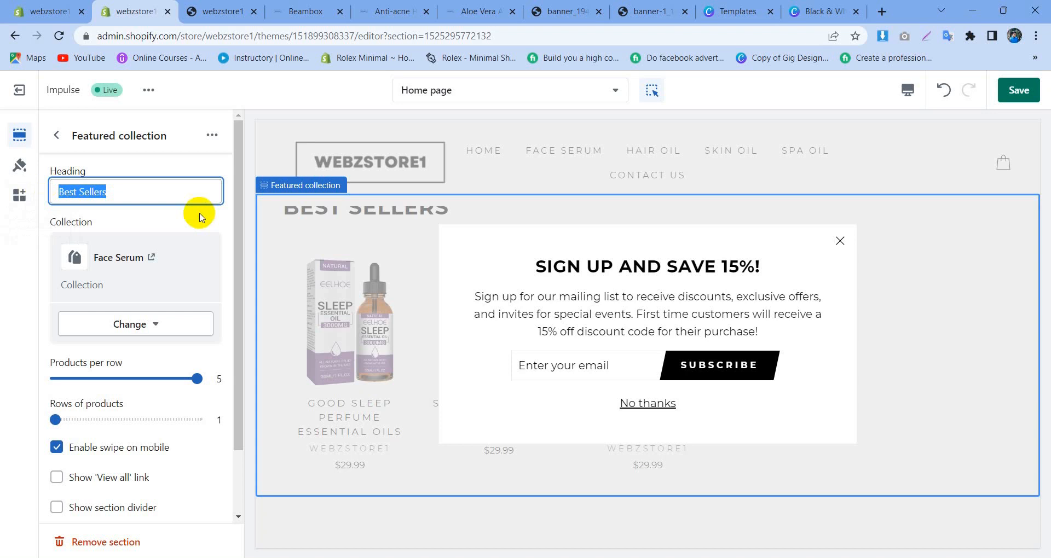
key(BackSpace)
click(271, 5)
scroll(462, 294, down, 8)
scroll(443, 282, up, 2)
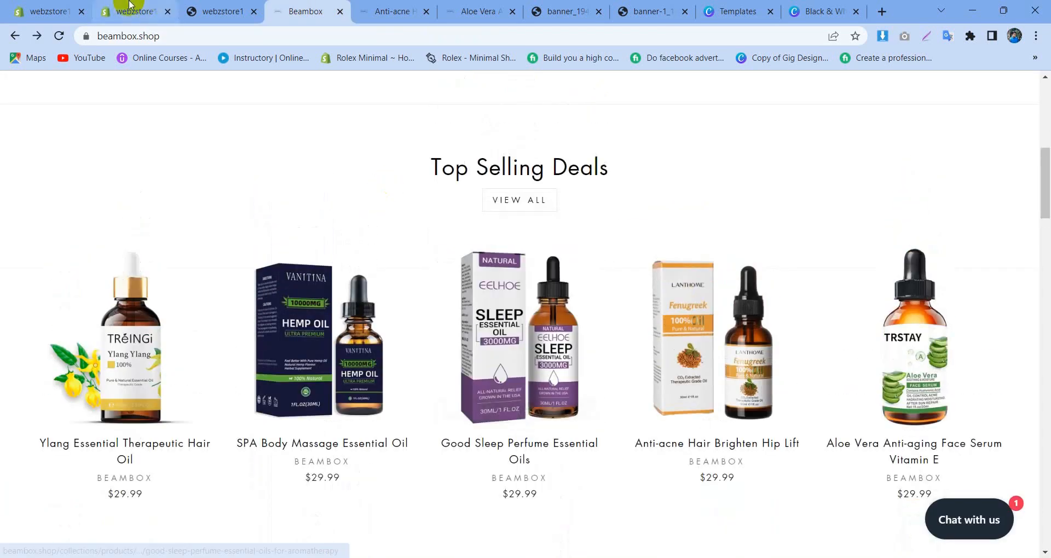
click(127, 7)
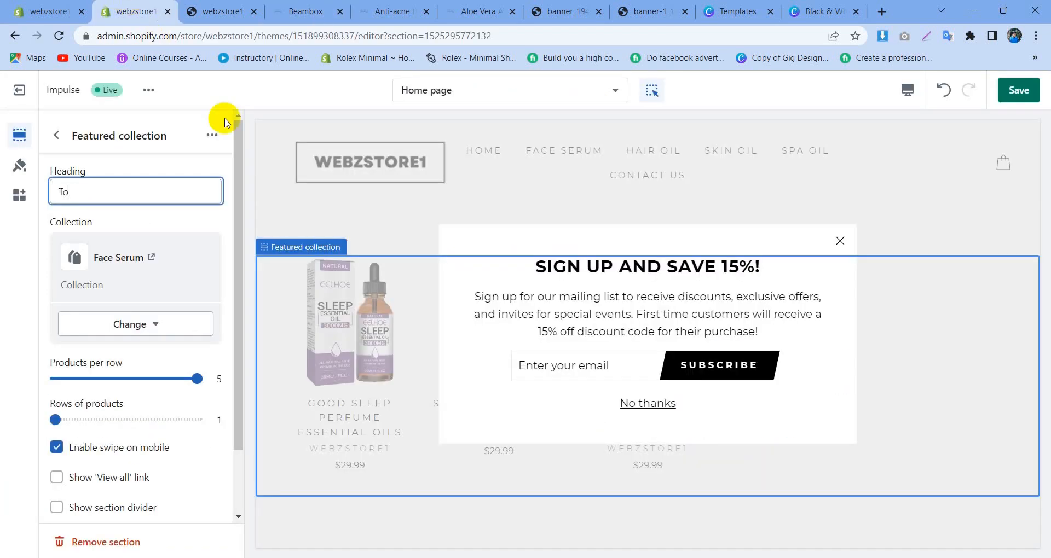
text(Top Selling Items)
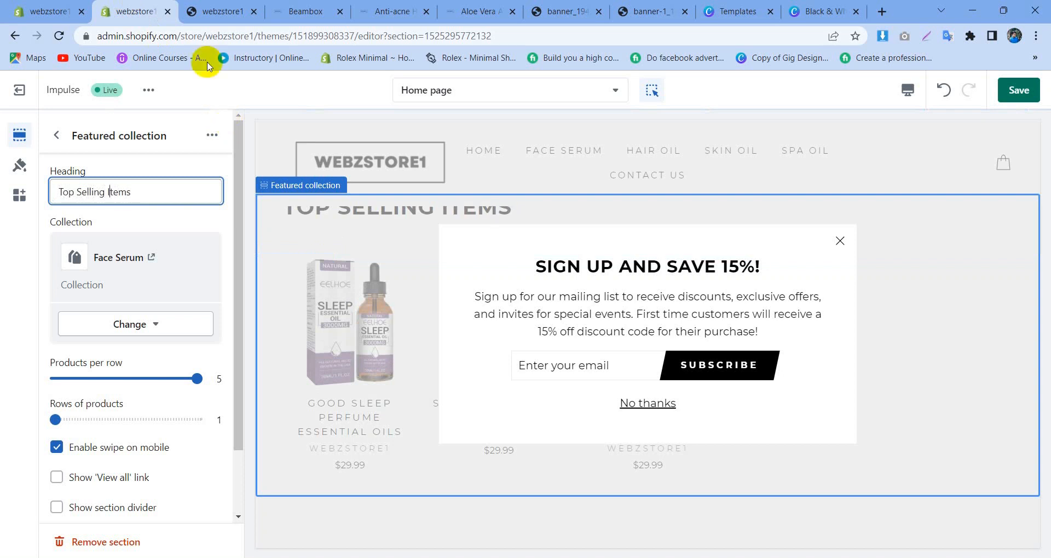
Step: Review the Featured collection section's settings once more and return to the home page section list
scroll(115, 274, down, 2)
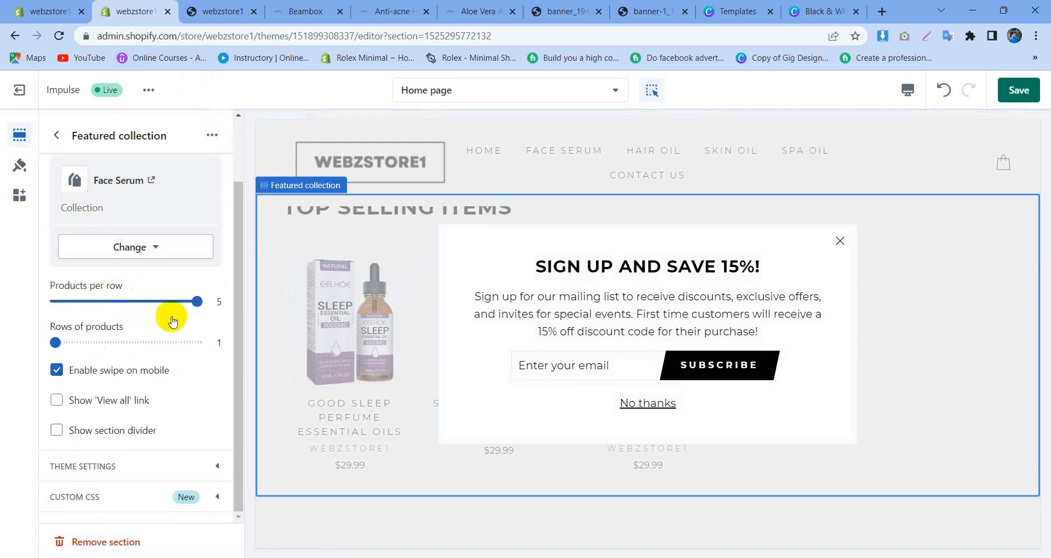
scroll(143, 418, up, 2)
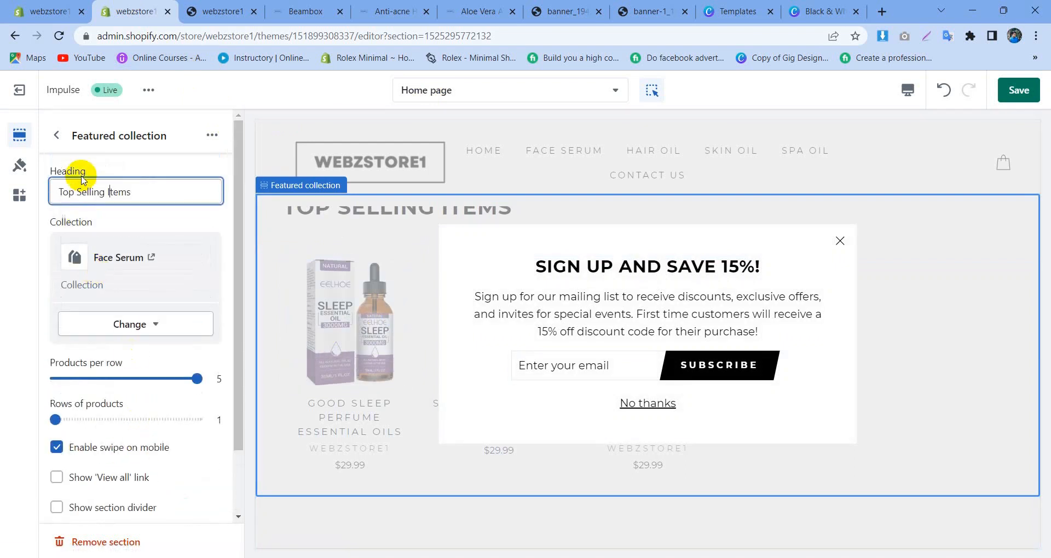
click(55, 138)
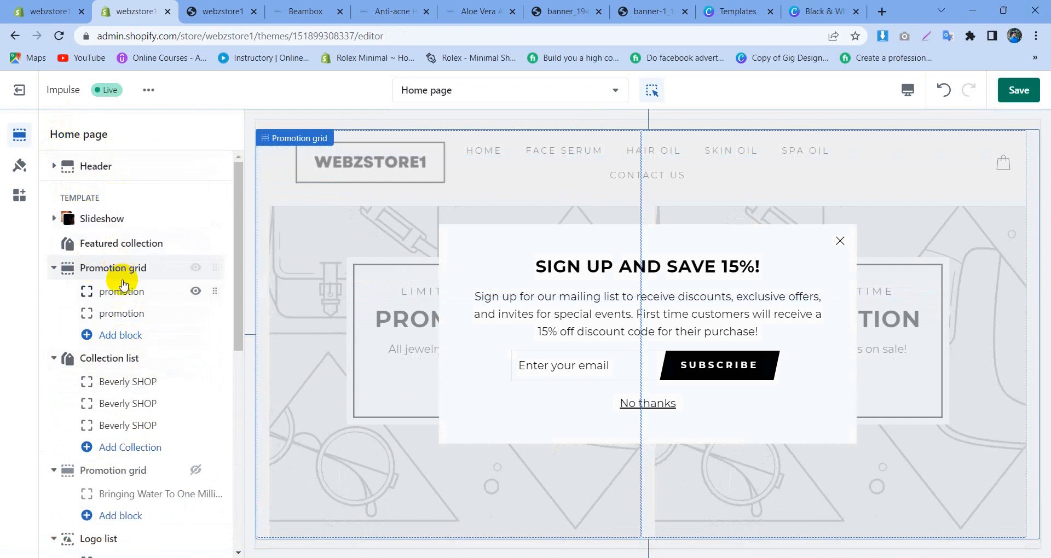
click(93, 243)
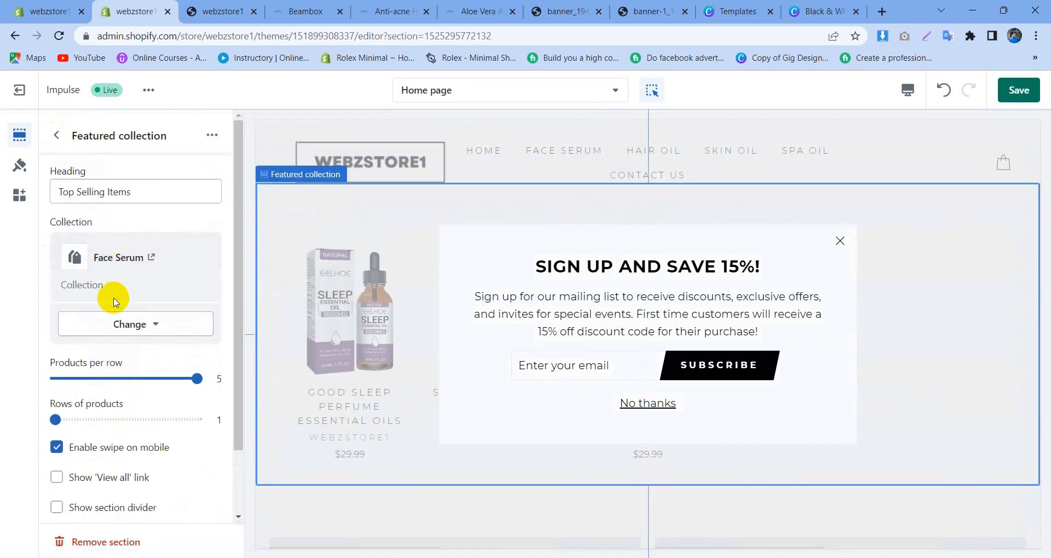
scroll(115, 302, down, 2)
scroll(118, 300, up, 2)
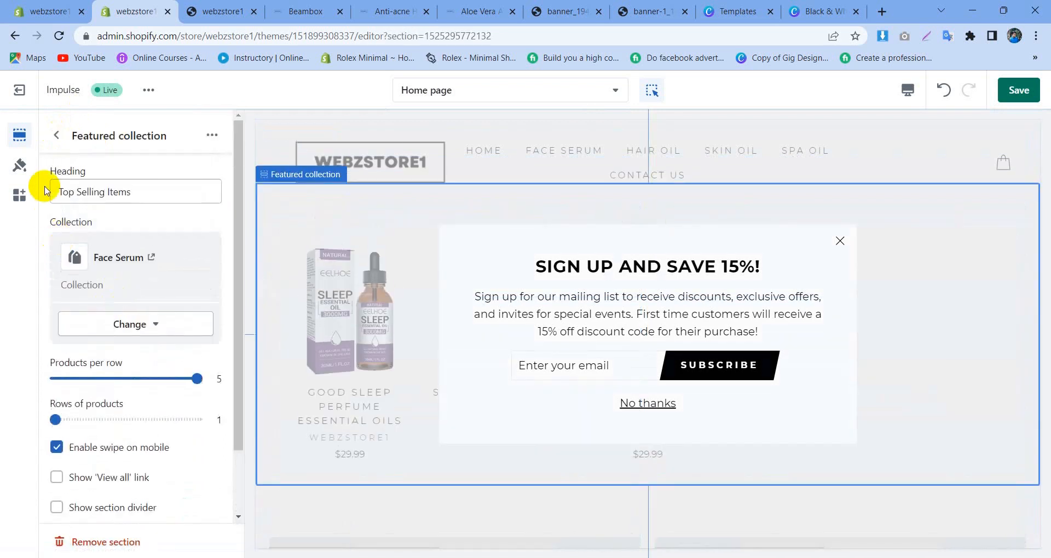
click(57, 135)
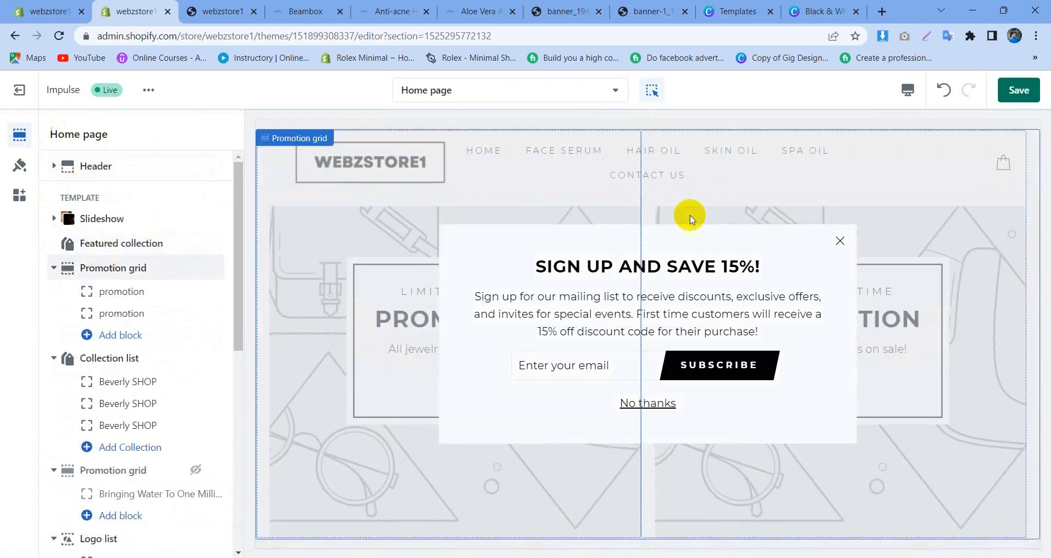
Step: Inspect the Promotion grid section holding the two promotion blocks and remove it from the home page
click(141, 266)
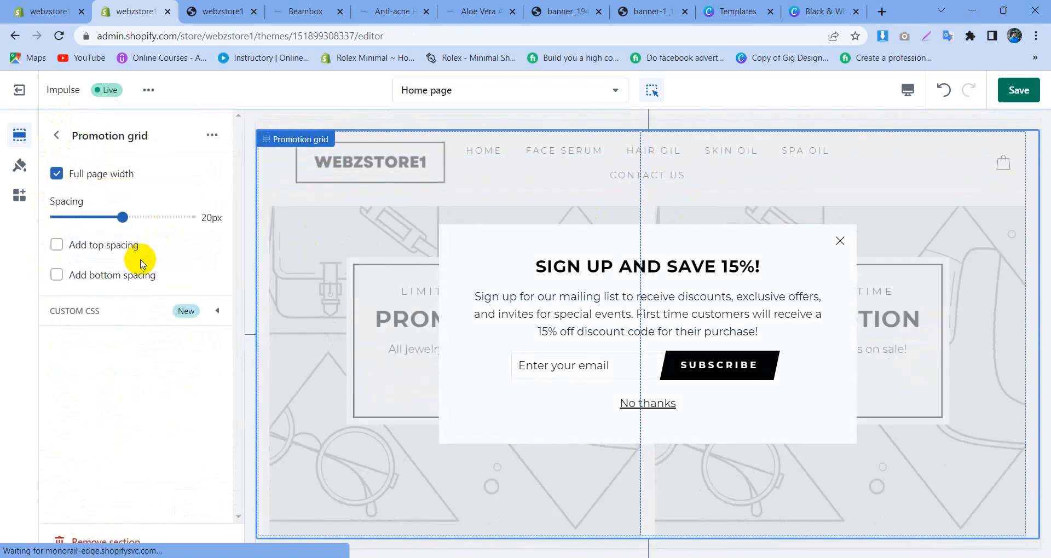
click(56, 135)
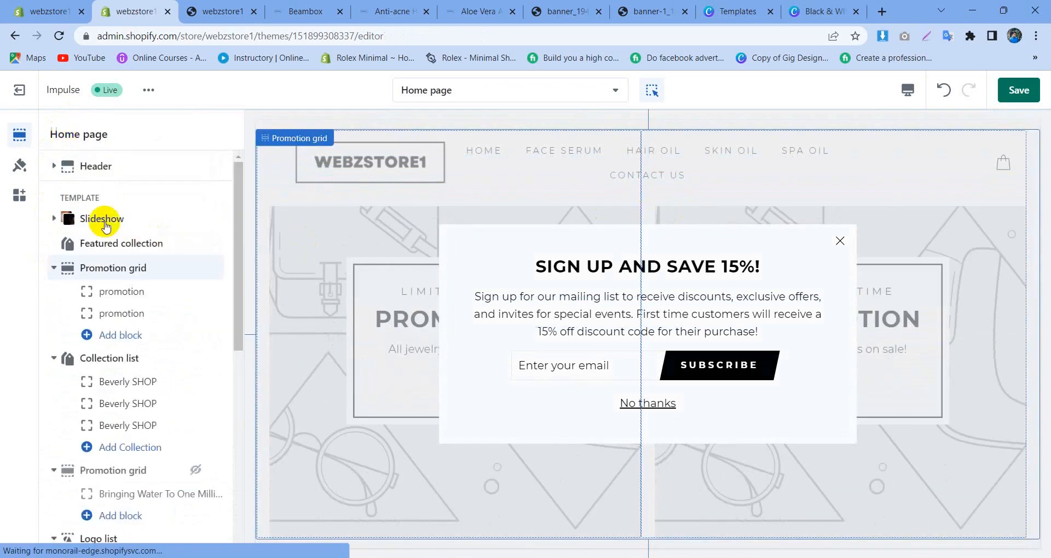
click(158, 297)
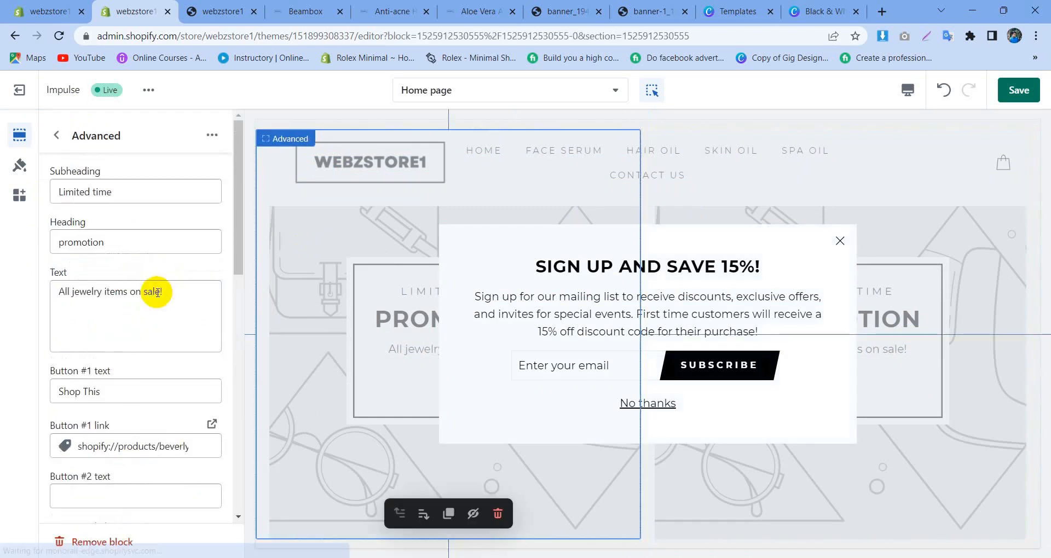
click(52, 134)
drag(212, 268, 210, 270)
click(196, 269)
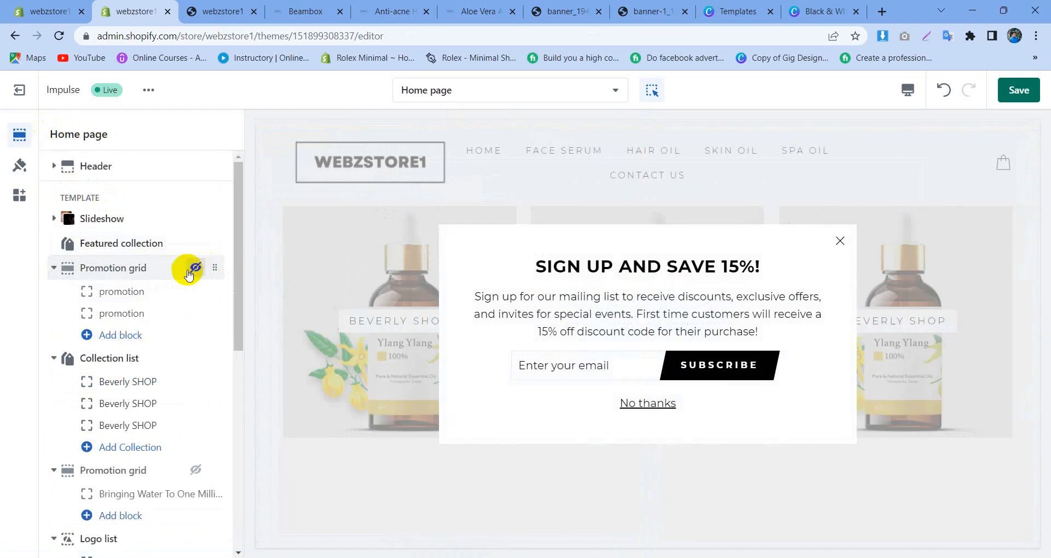
click(162, 267)
click(110, 541)
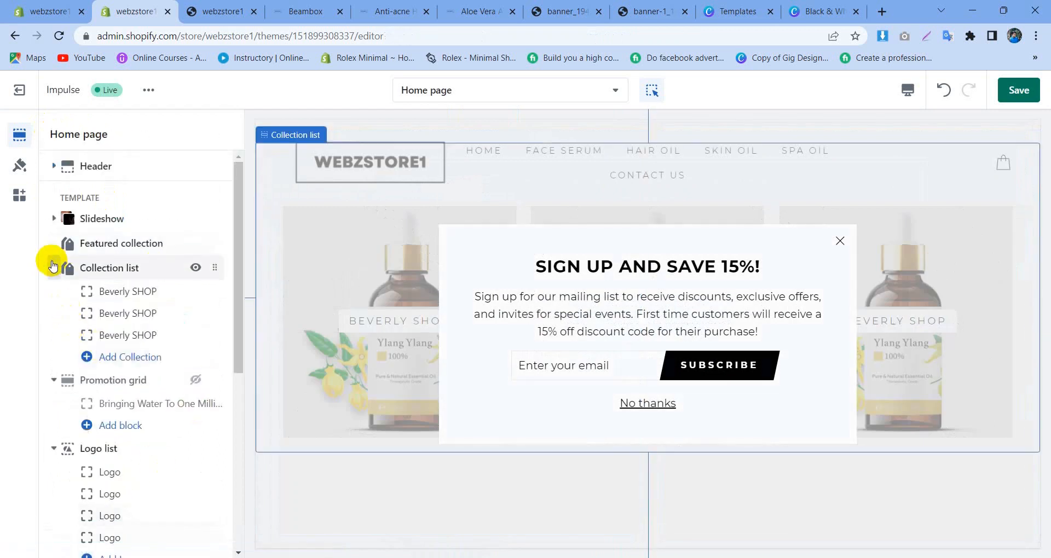
Step: Check the Collection list section's settings and open its first Beverly SHOP block
click(53, 267)
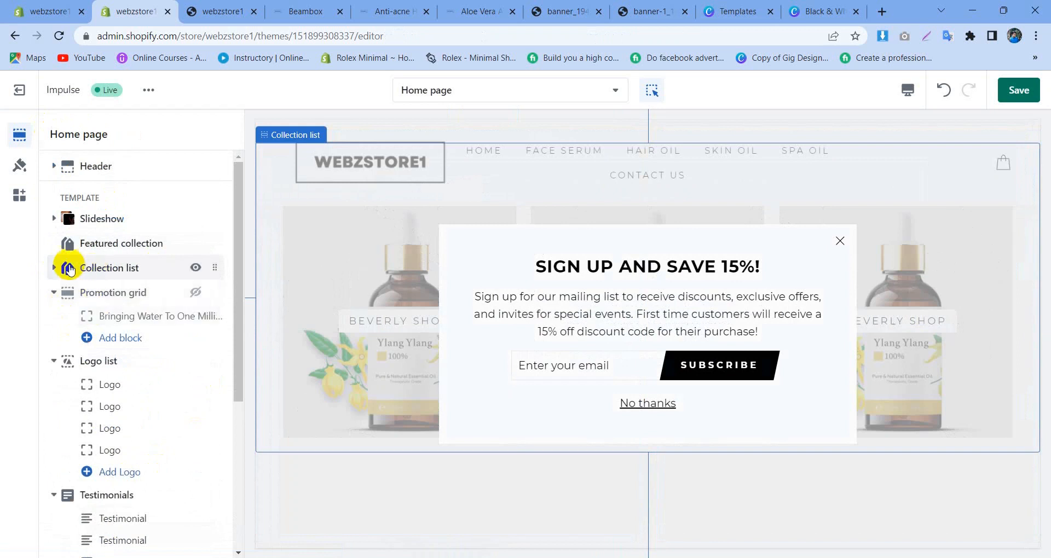
click(122, 270)
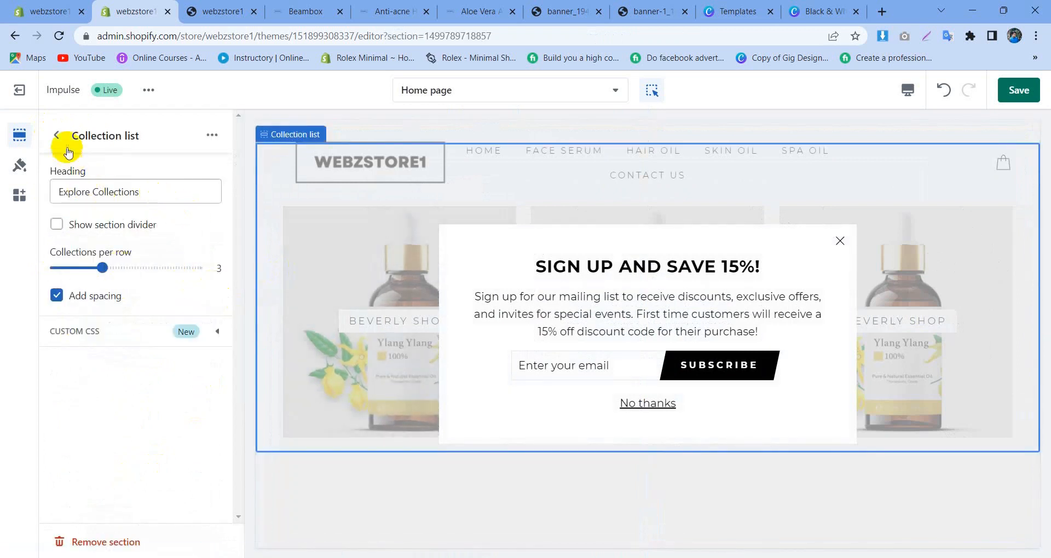
click(57, 135)
click(130, 286)
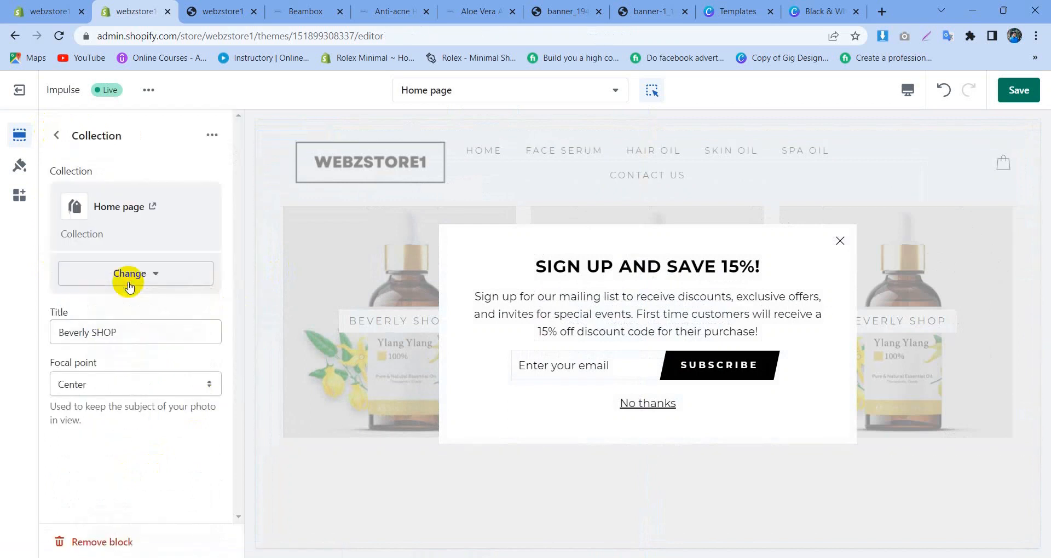
Step: Try to dismiss the sign-up popup in the preview, going back to the home page template's first Beverly SHOP block between attempts
click(841, 241)
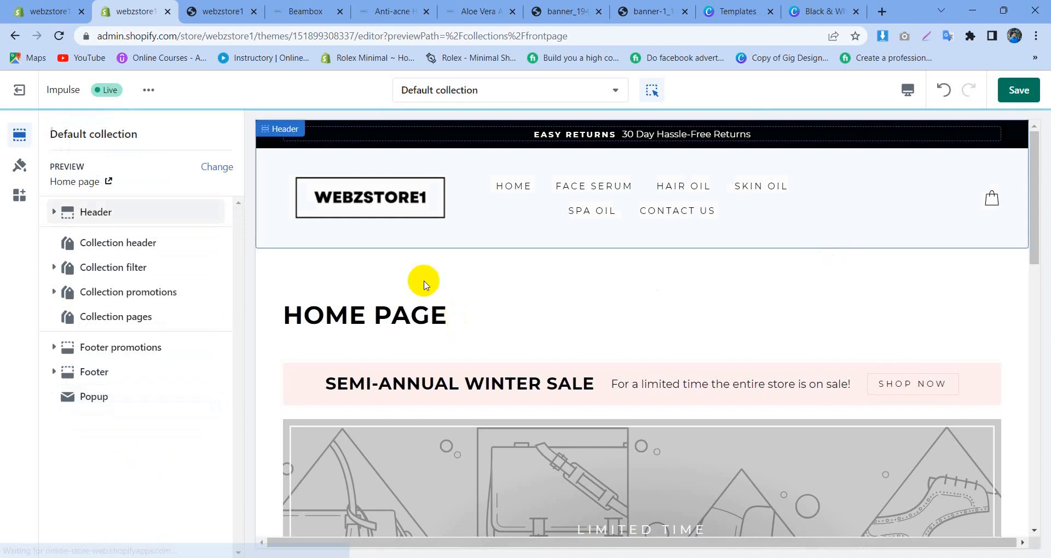
click(445, 89)
click(448, 174)
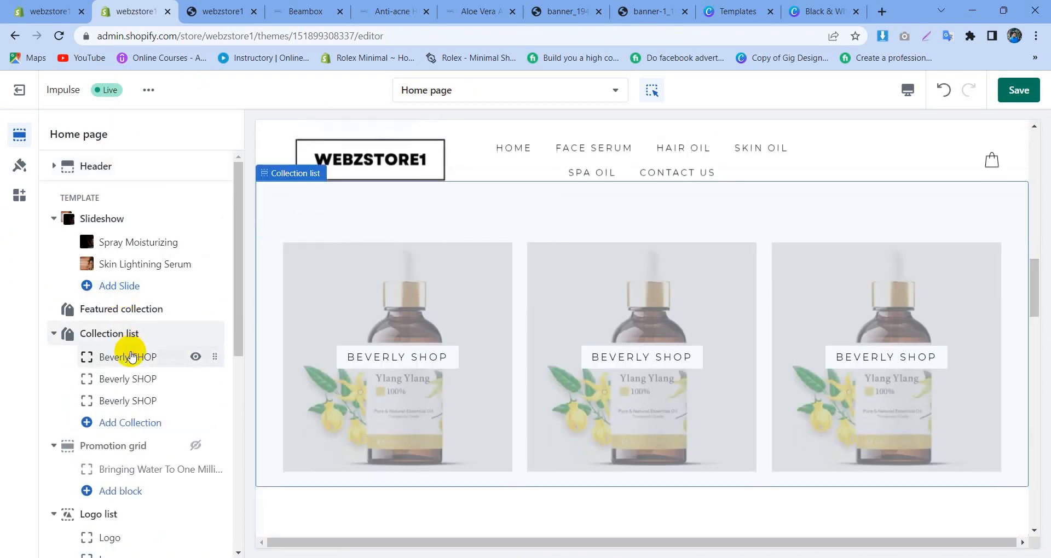
click(130, 355)
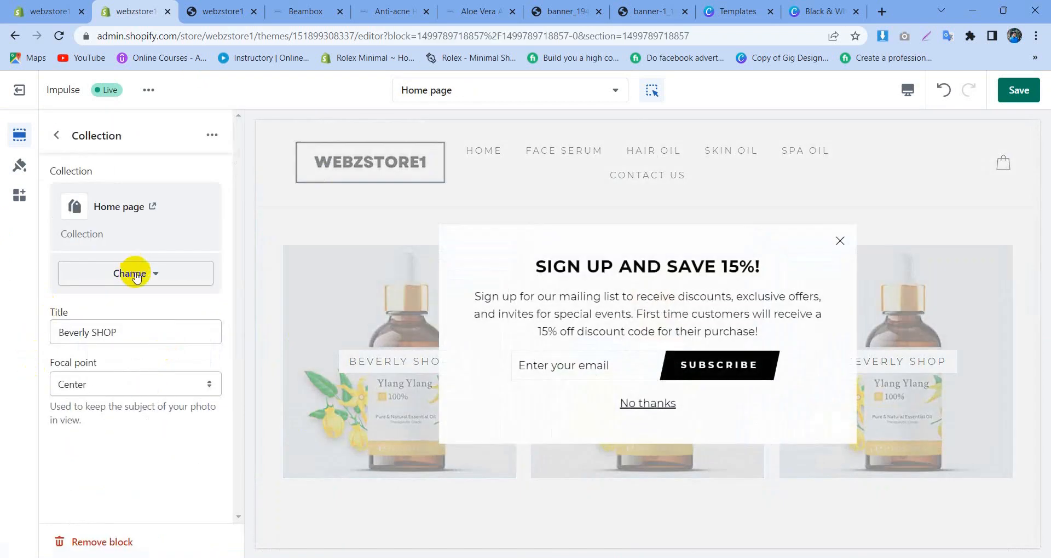
click(635, 403)
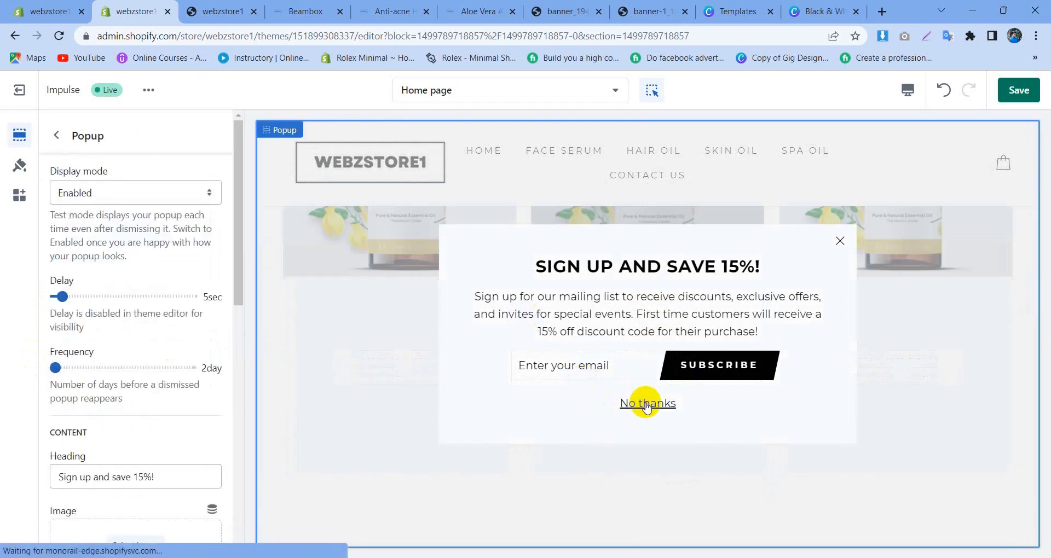
click(709, 366)
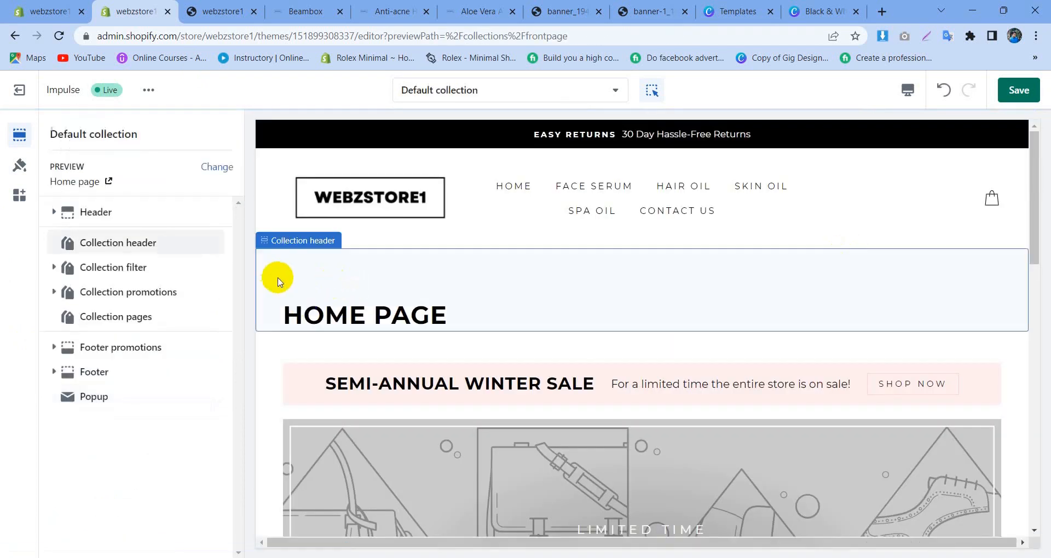
Step: Set the sign-up Popup section's display mode to Disabled
click(97, 397)
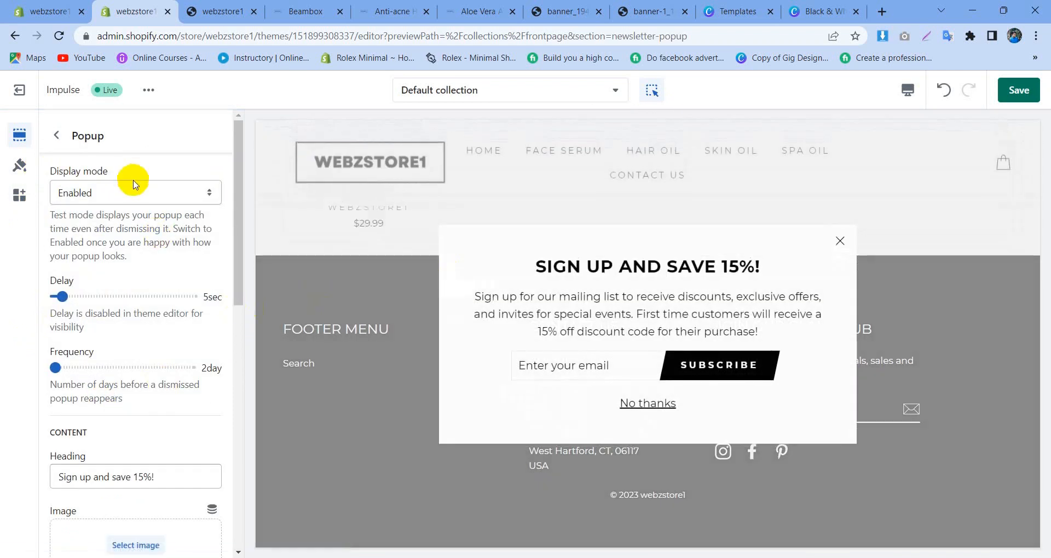
click(134, 186)
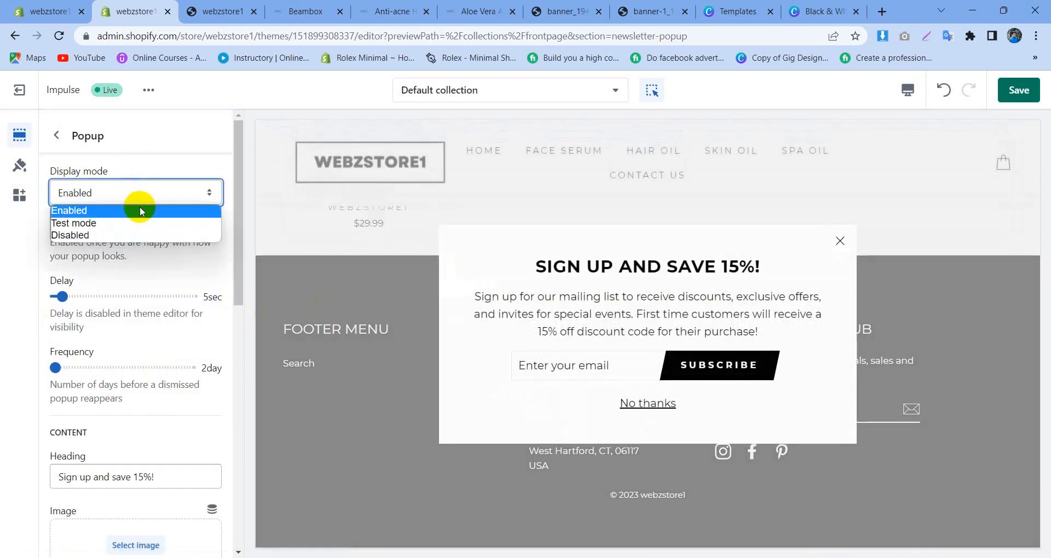
click(137, 235)
click(58, 136)
Step: Switch back to the home page template and set the first Beverly SHOP block's collection to Face Serum
click(418, 90)
click(432, 164)
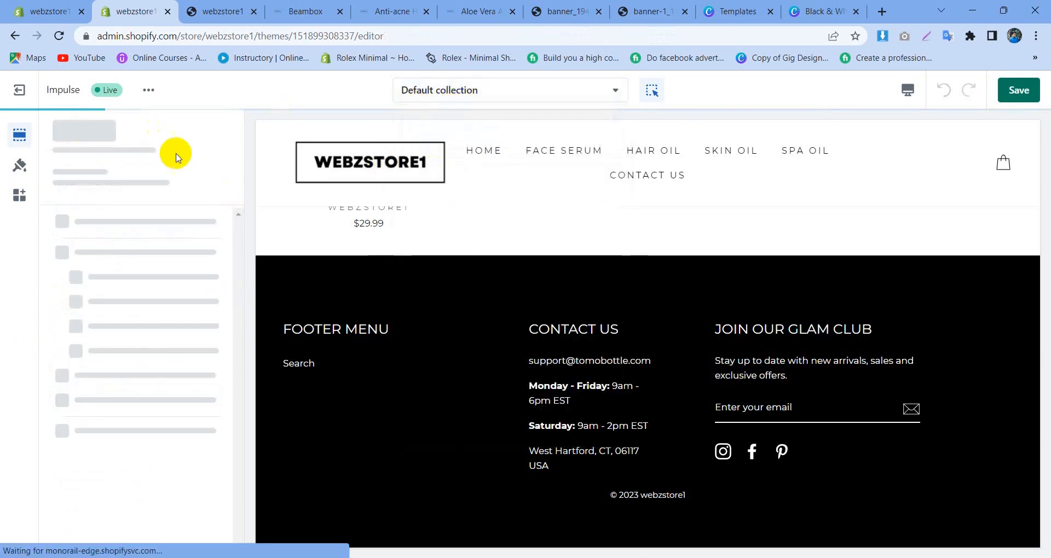
scroll(87, 328, down, 2)
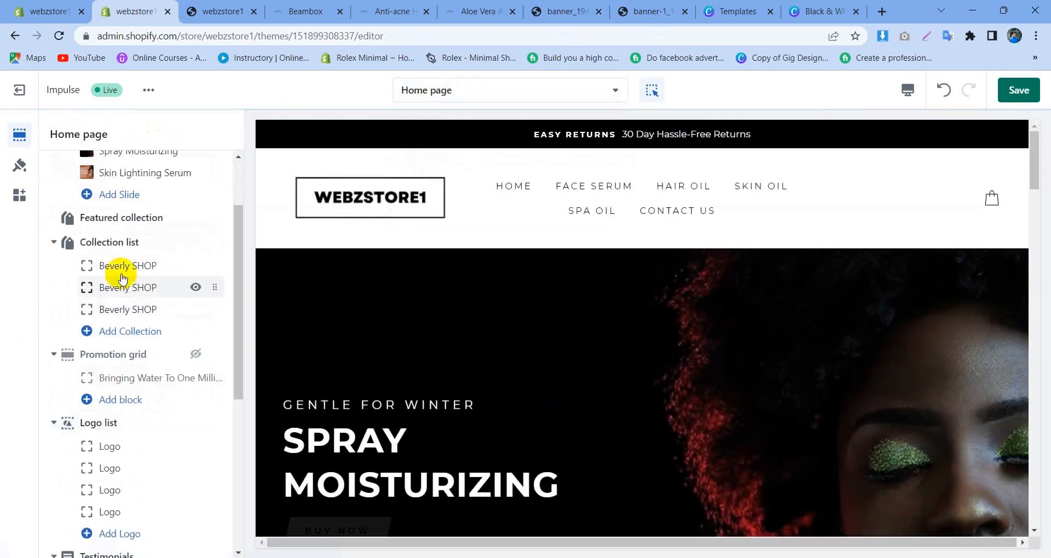
click(121, 266)
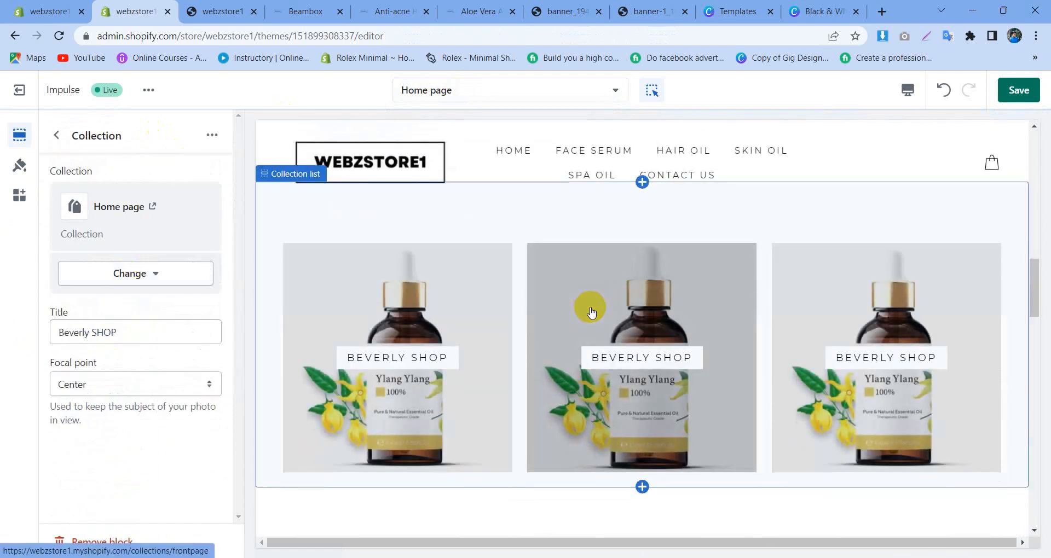
click(163, 278)
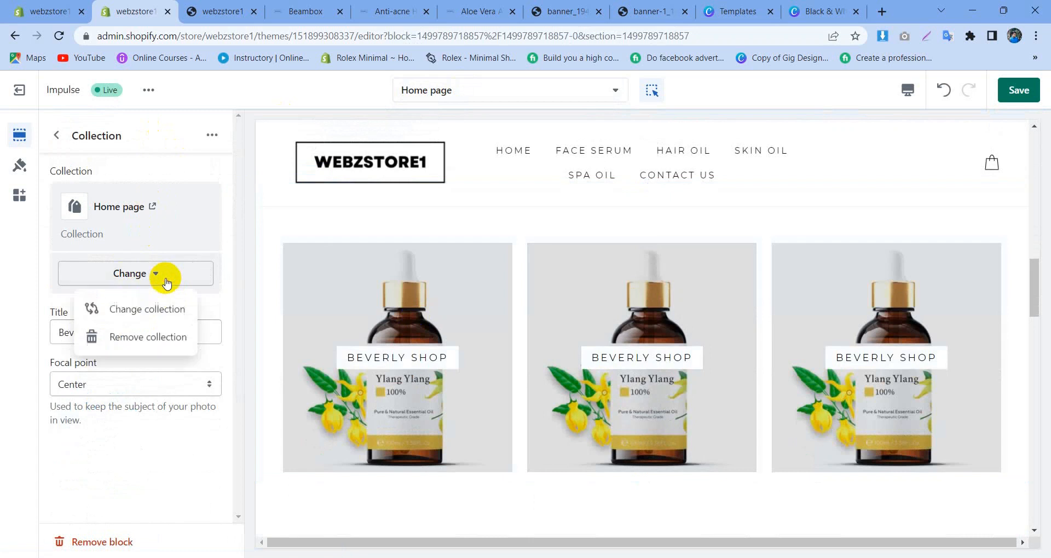
click(140, 312)
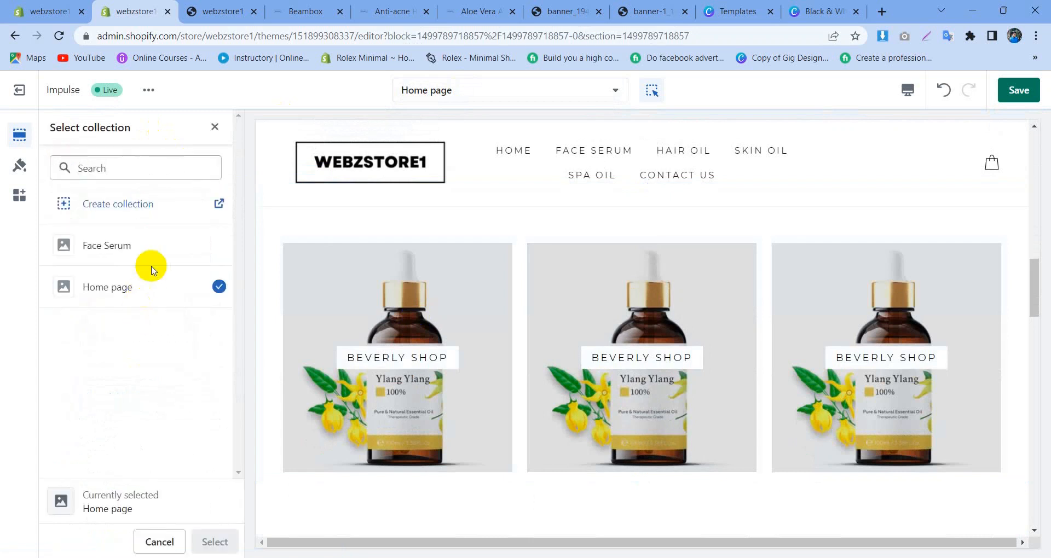
click(147, 242)
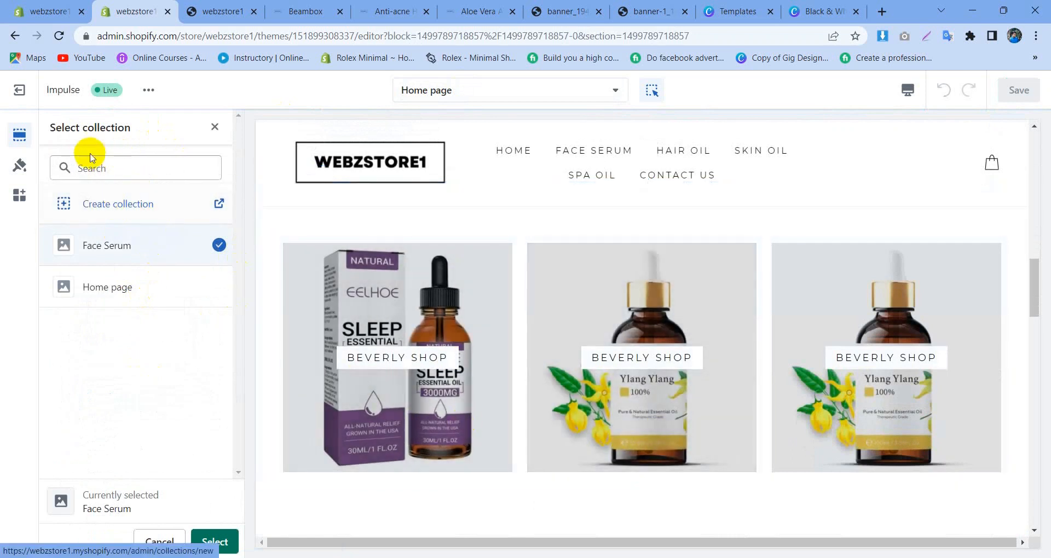
click(225, 541)
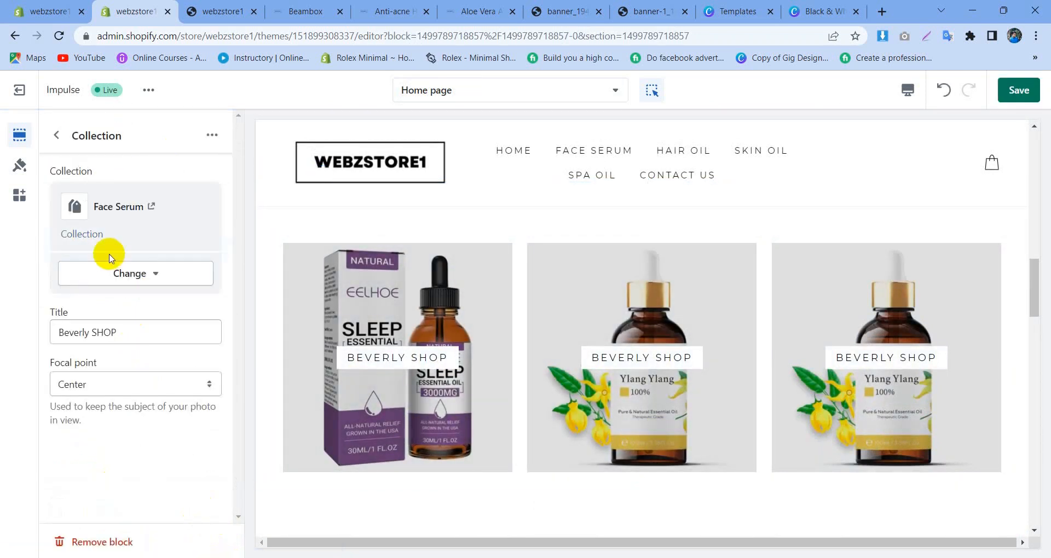
Step: Clear the first collection block's title and set its focal point to Bottom center
drag(145, 341, 86, 340)
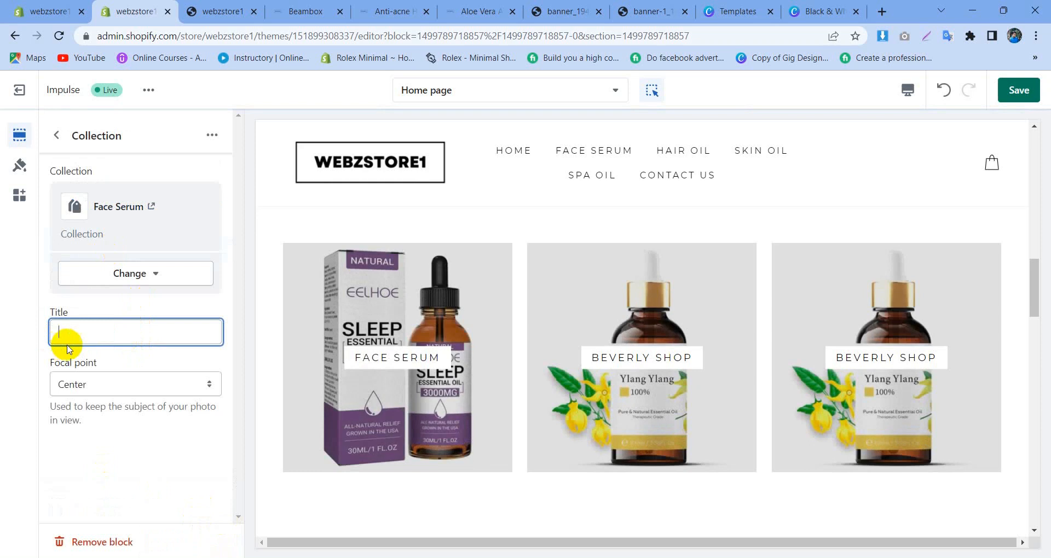
click(132, 389)
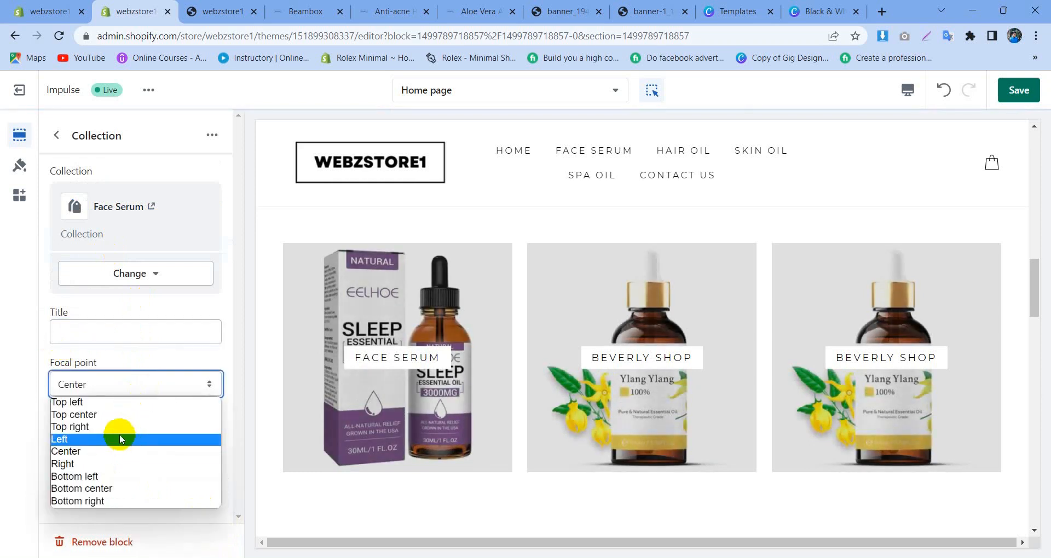
click(104, 493)
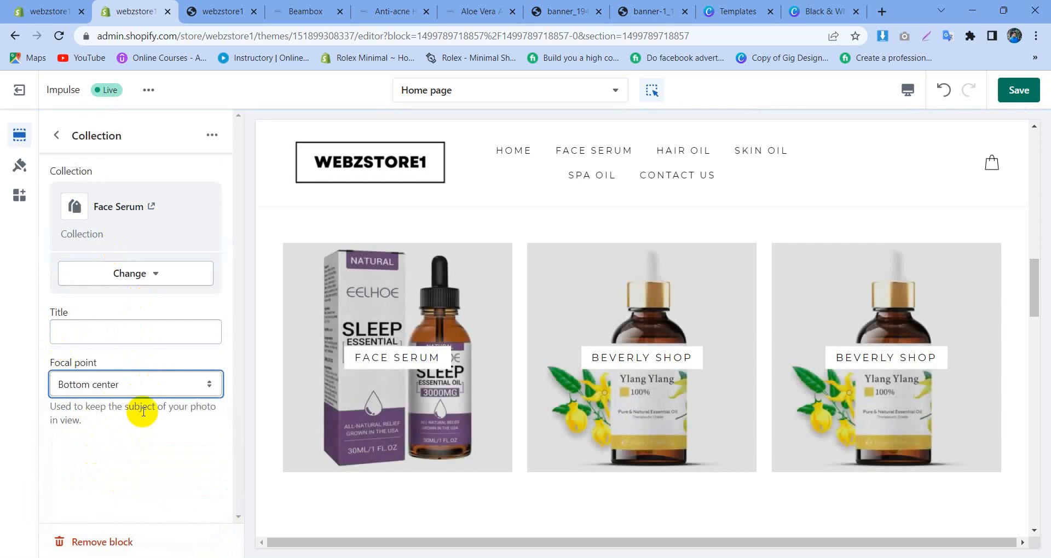
Step: Title the first collection block Face Serum and save the theme changes
click(135, 338)
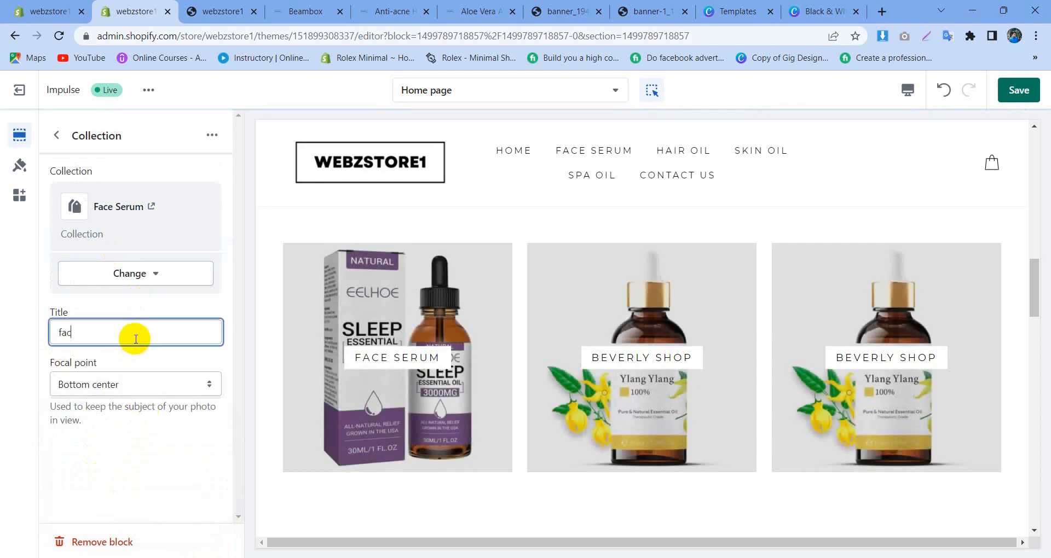
text(face Serum)
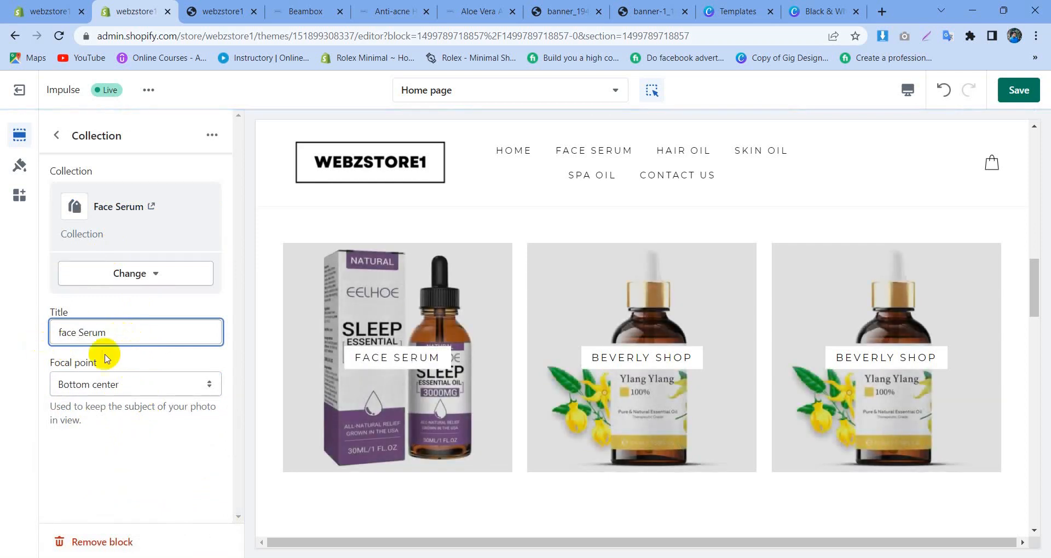
click(121, 385)
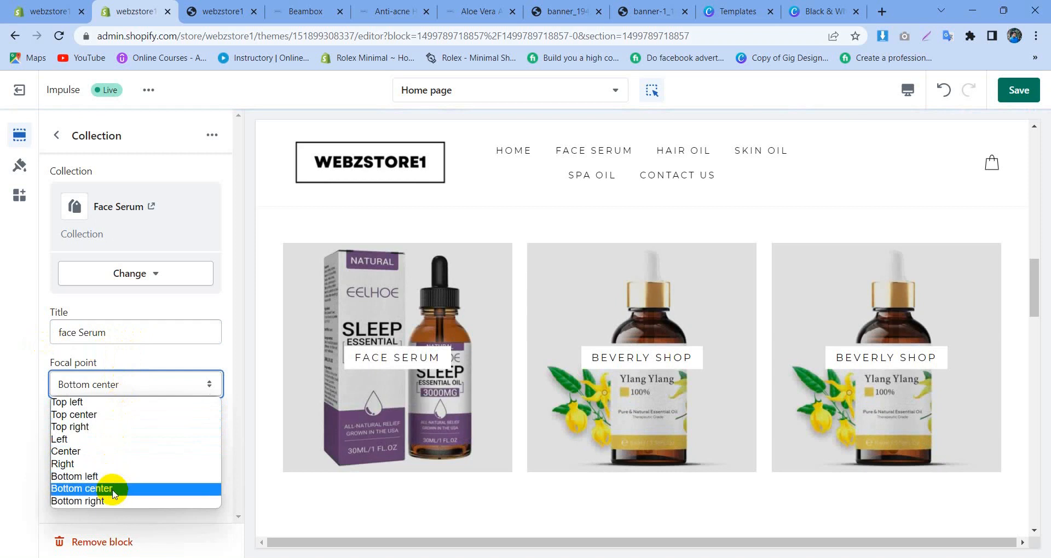
click(114, 489)
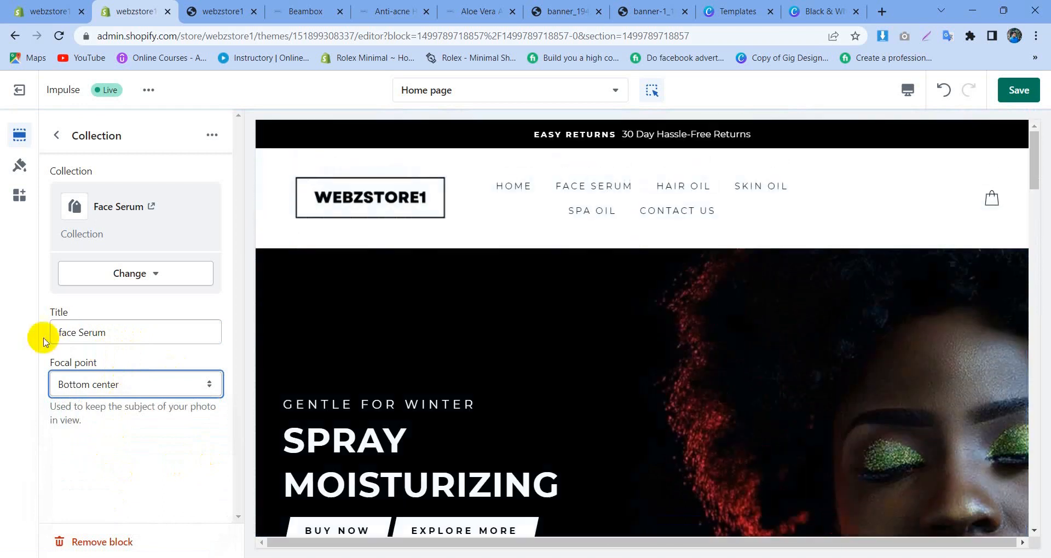
click(63, 334)
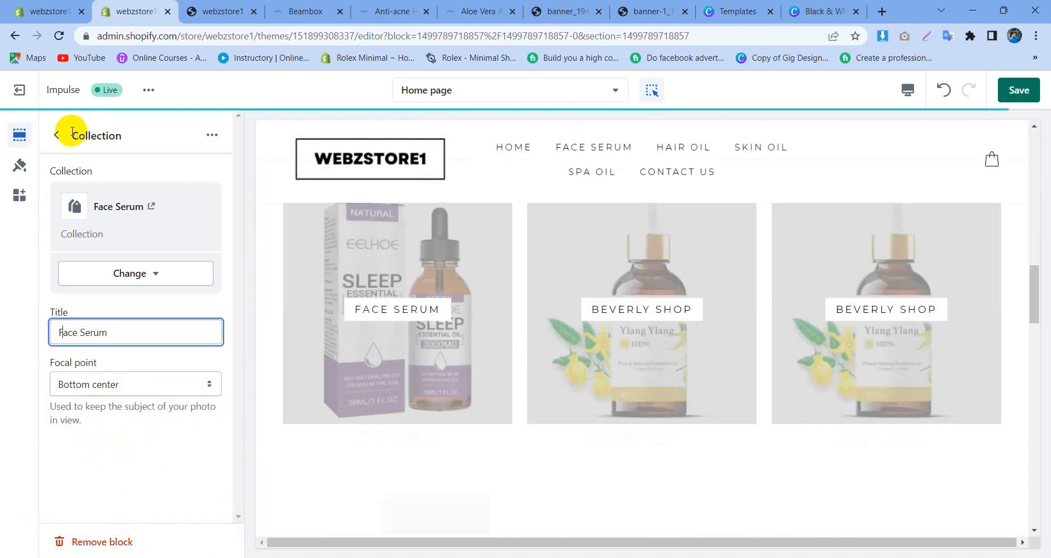
click(1017, 90)
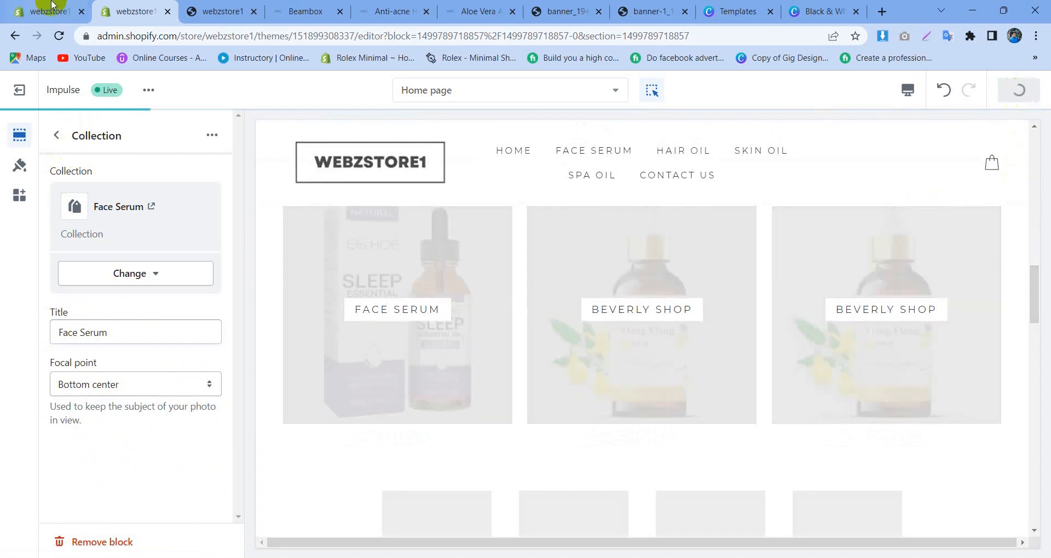
Step: Reload the store preview page and examine the Explore Collections and Top Selling Items sections
click(233, 6)
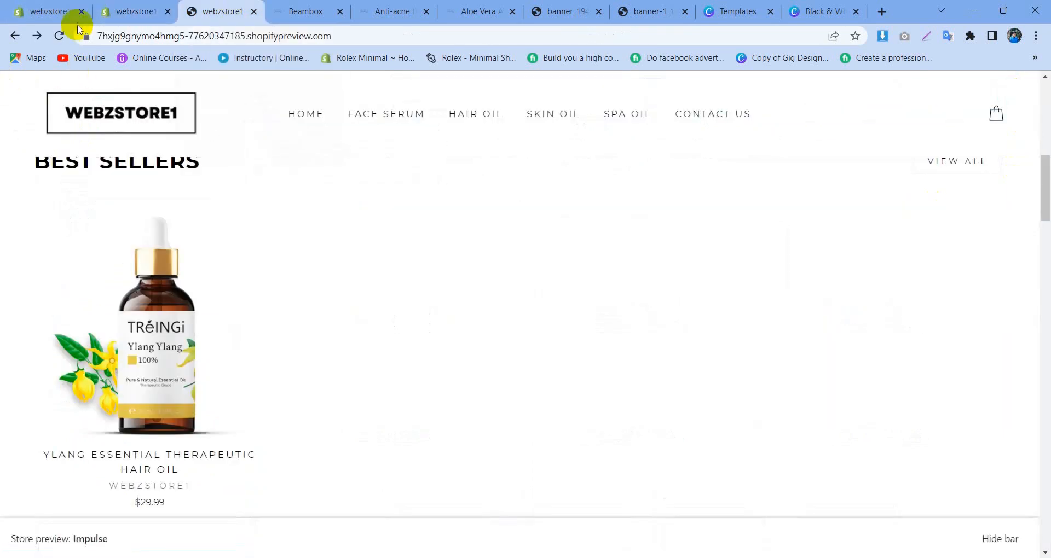
click(60, 35)
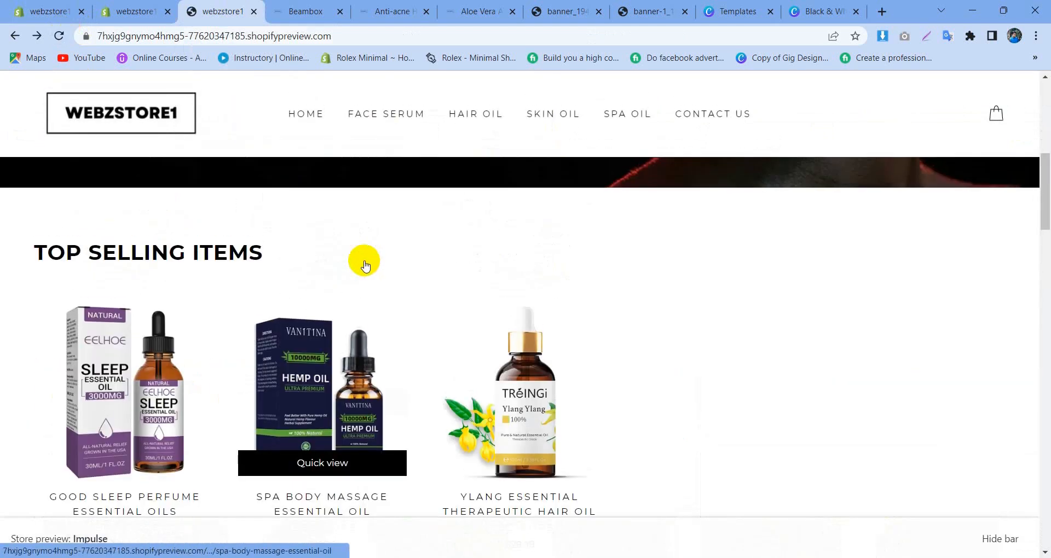
scroll(364, 257, down, 8)
scroll(205, 317, down, 3)
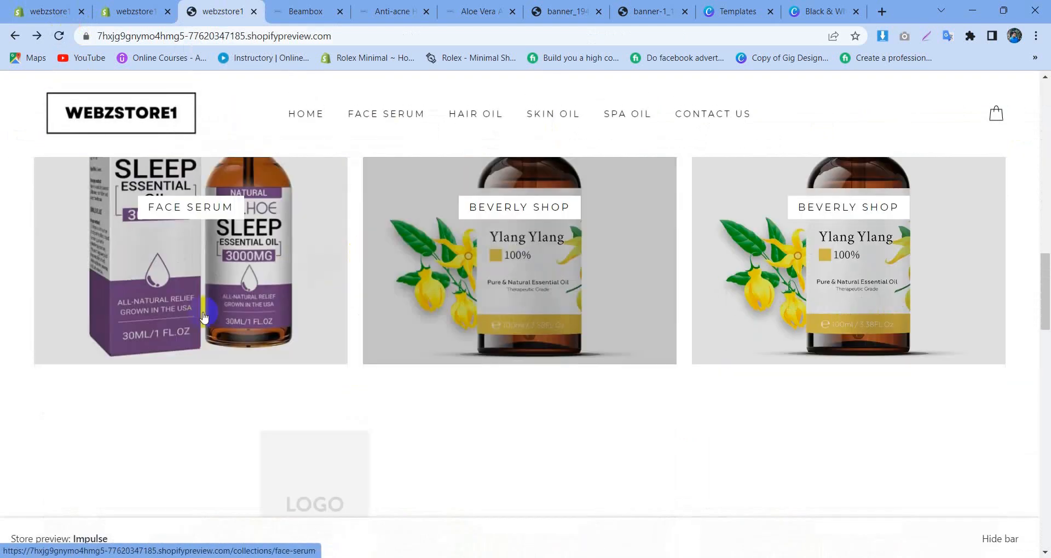
scroll(482, 298, up, 1)
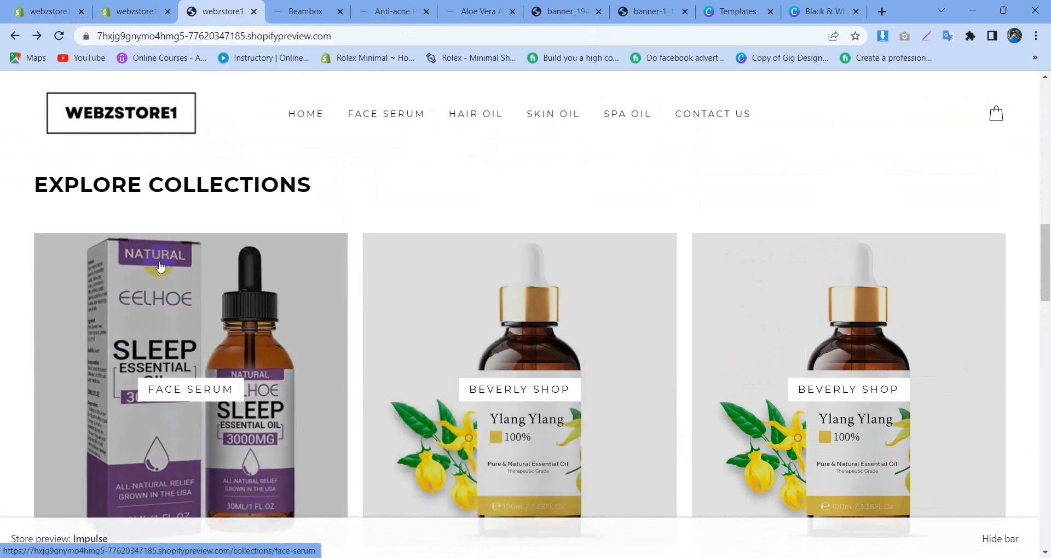
scroll(159, 267, down, 1)
scroll(340, 262, up, 6)
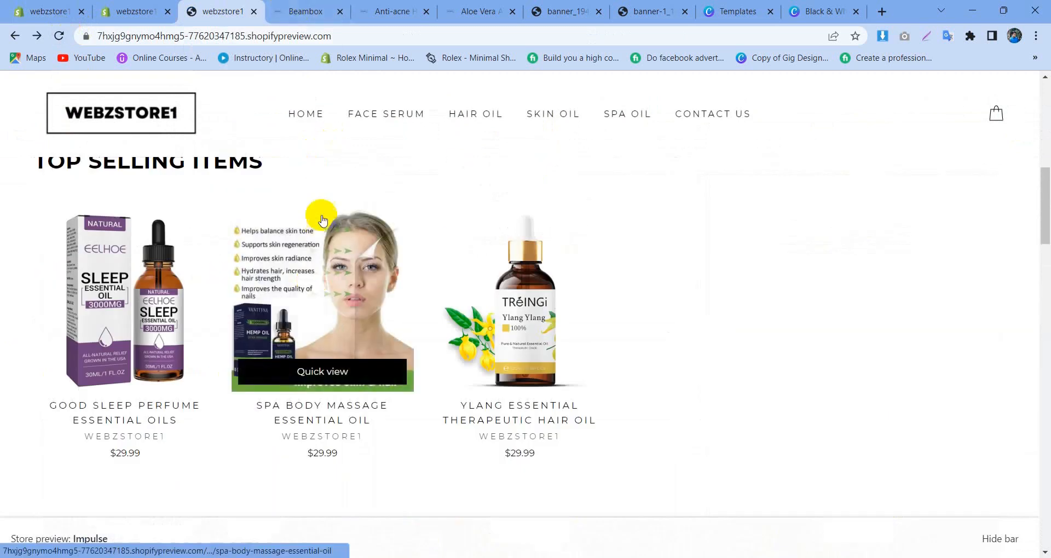
scroll(322, 220, down, 5)
Step: Return to the theme editor, hide the Collection list section on the home page and collapse the expanded section lists
click(135, 11)
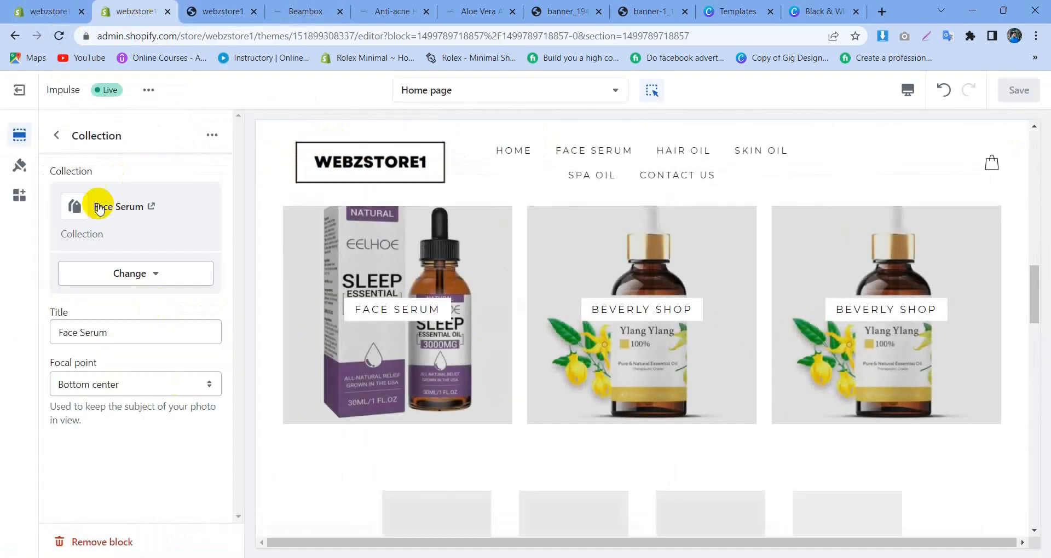
click(56, 131)
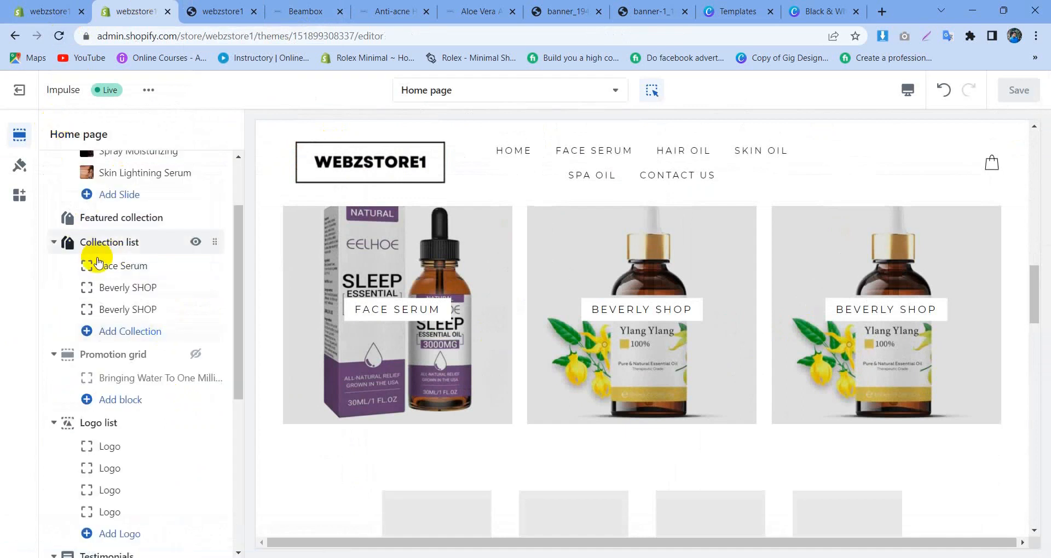
click(196, 242)
click(53, 241)
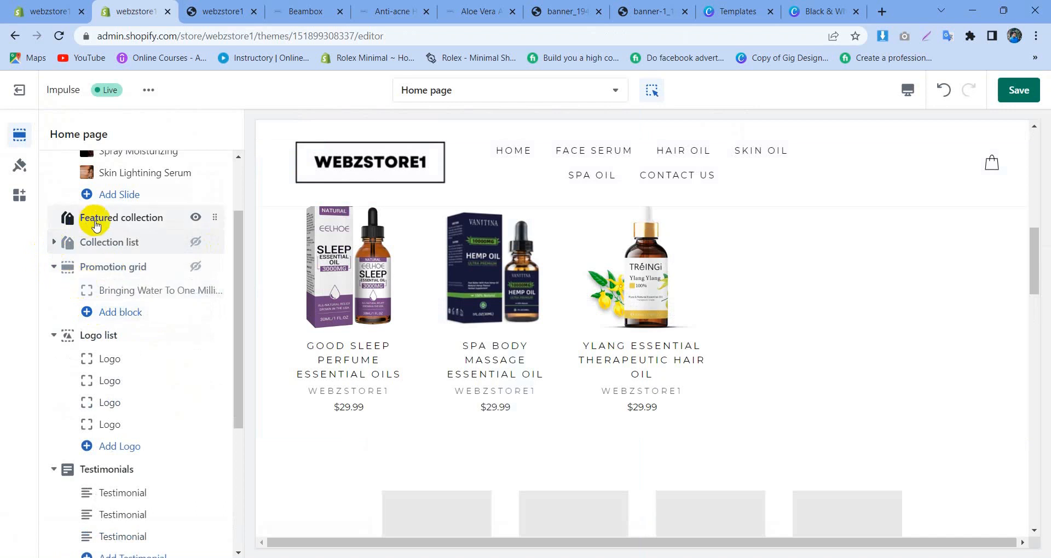
click(53, 335)
click(54, 268)
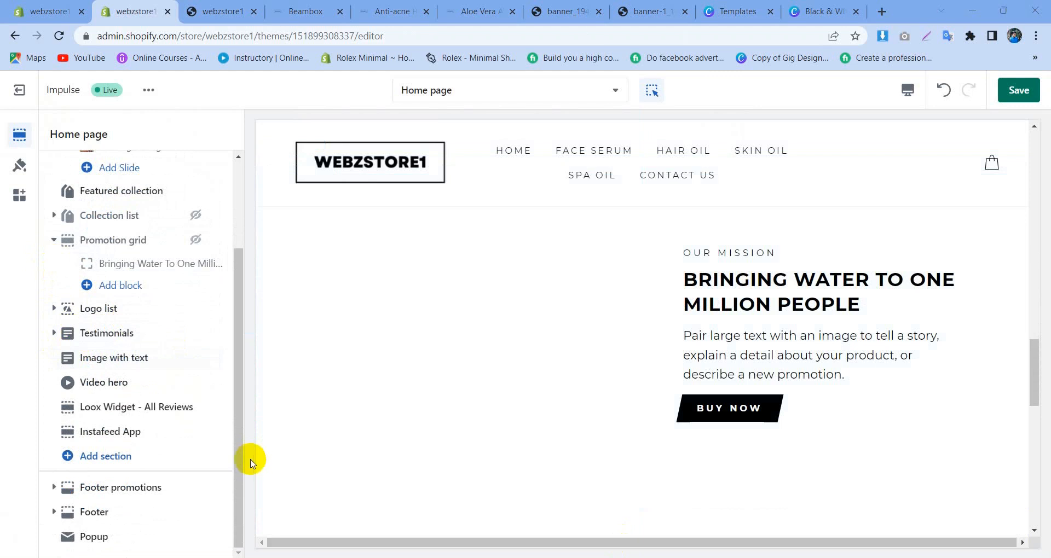
Step: Look over the Testimonials and Logo list sections in the preview and hide the Logo list section
mouse_move(94, 332)
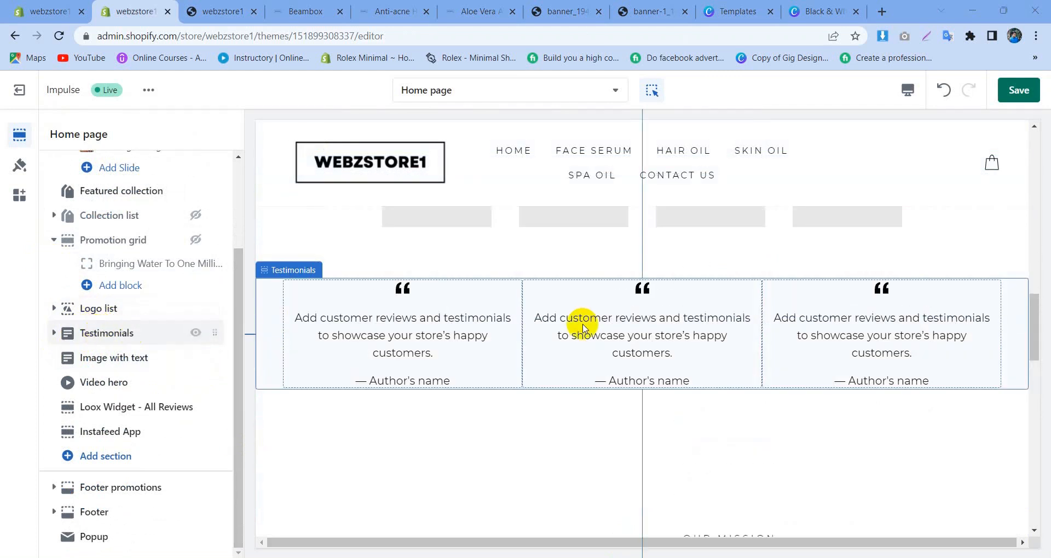
scroll(583, 327, up, 12)
scroll(575, 312, down, 6)
scroll(538, 302, up, 3)
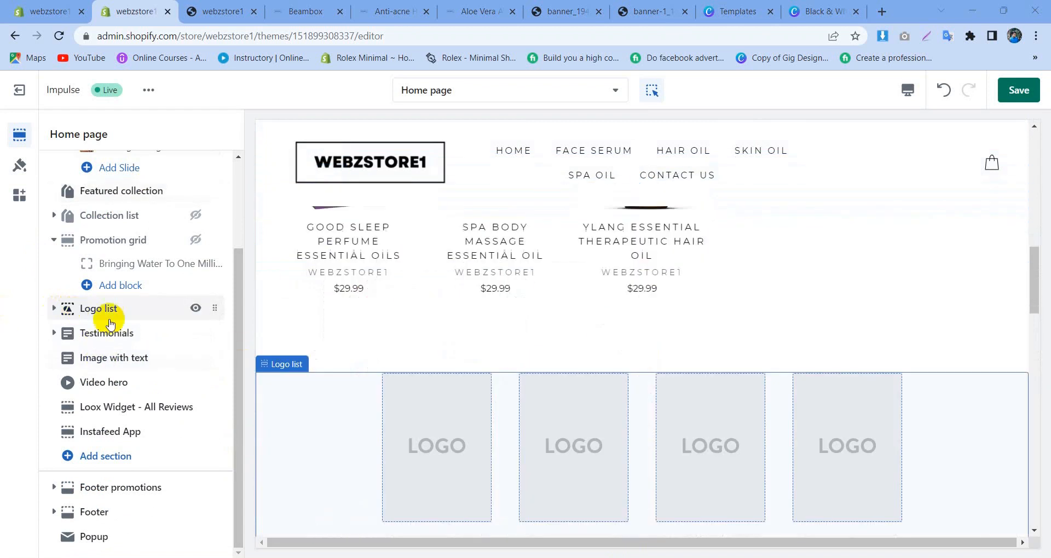
click(195, 307)
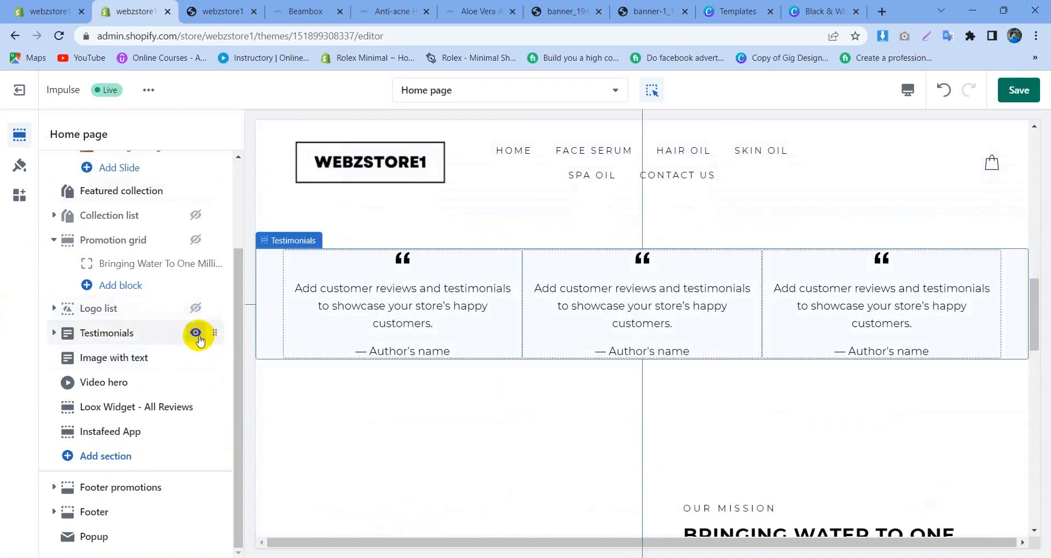
Step: Check the Testimonials section's settings and its first testimonial, and move the section directly below Featured collection
click(122, 335)
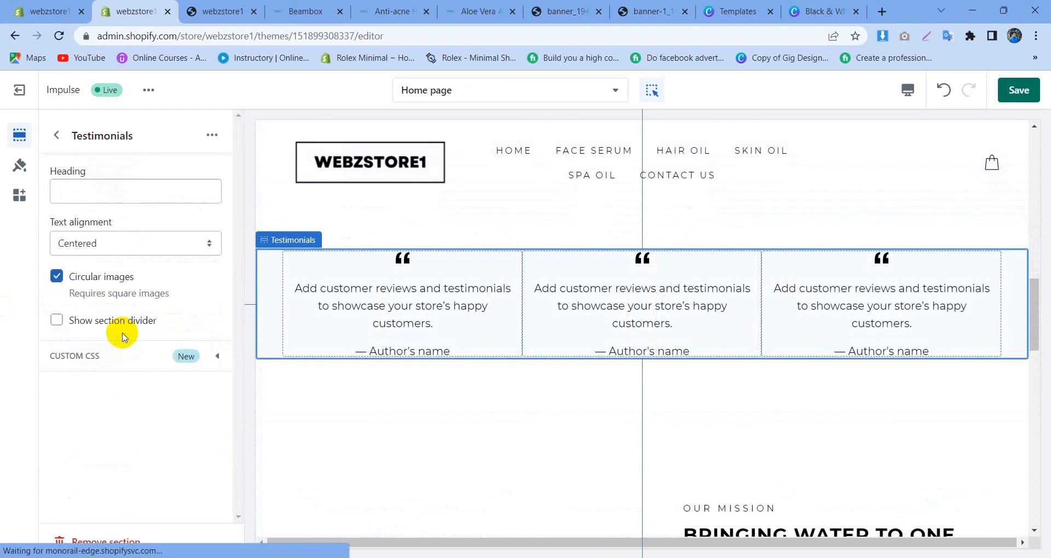
click(53, 131)
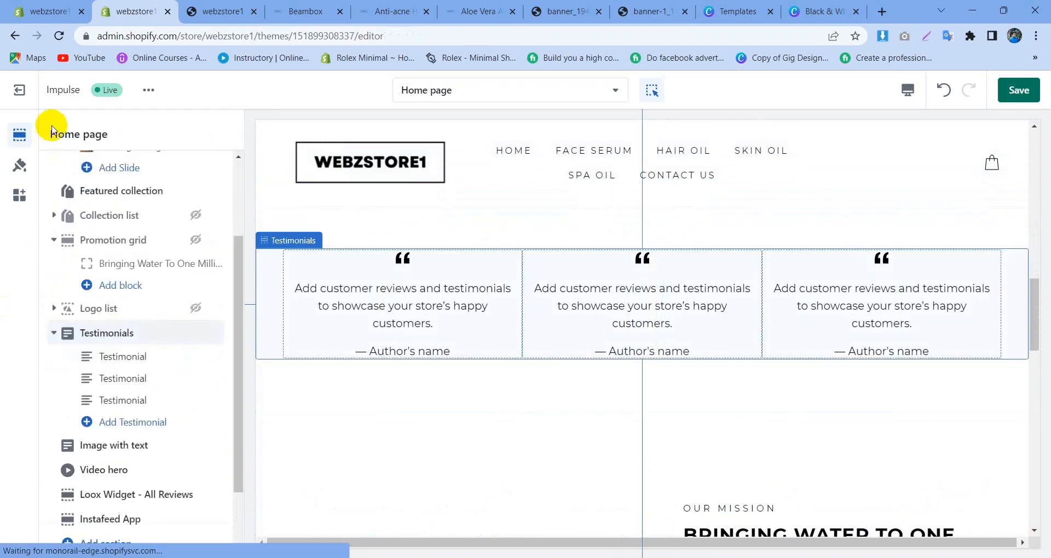
click(133, 362)
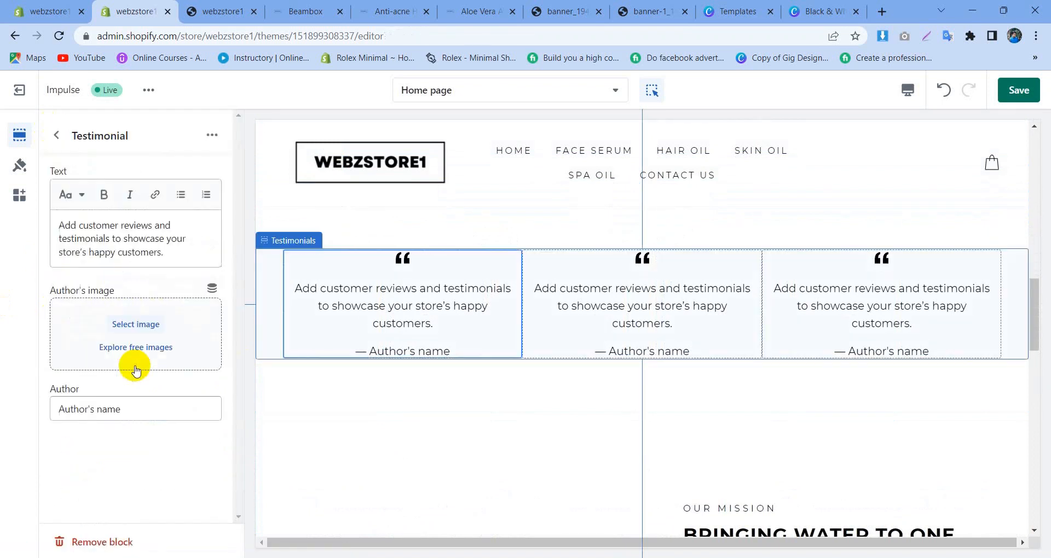
click(57, 134)
click(53, 335)
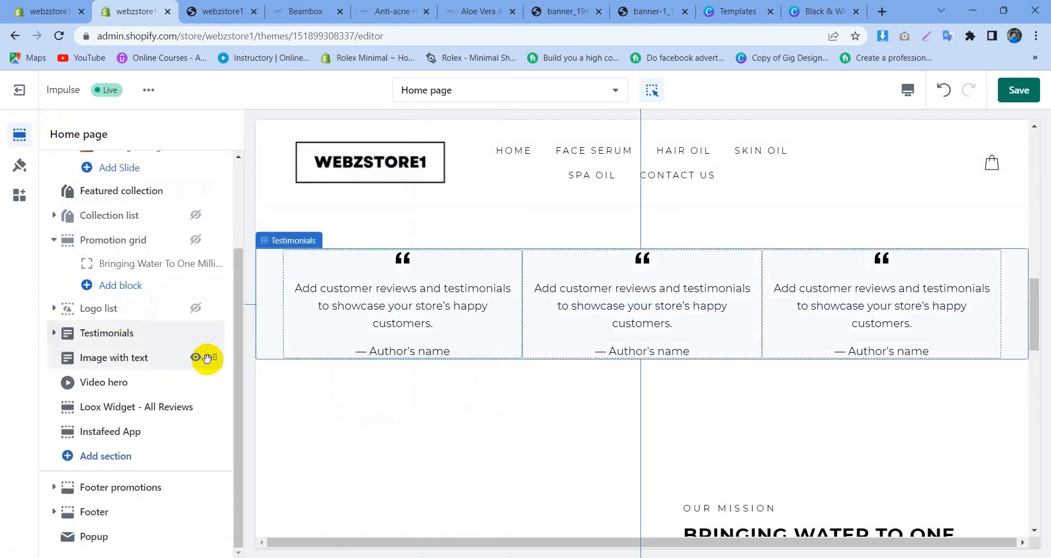
drag(214, 332, 182, 285)
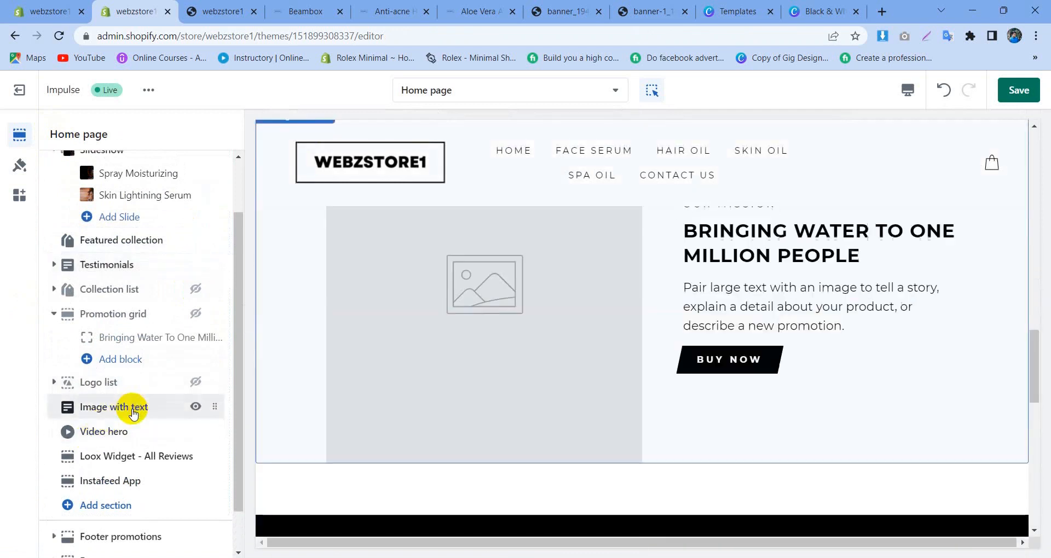
Step: Link the Image with text section's Buy Now button to the Ylang Essential Therapeutic Hair Oil product
click(132, 411)
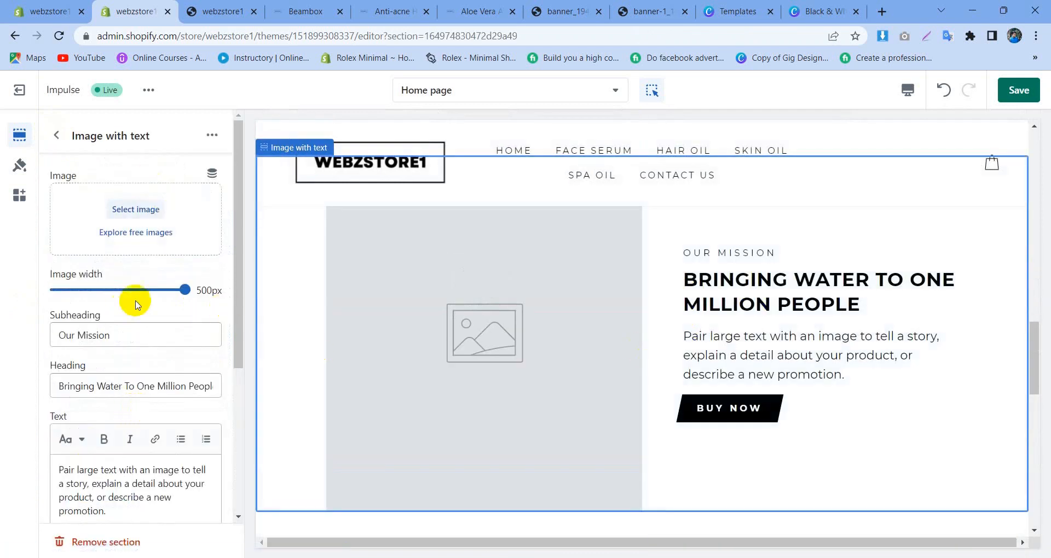
scroll(121, 339, down, 2)
scroll(121, 339, down, 2)
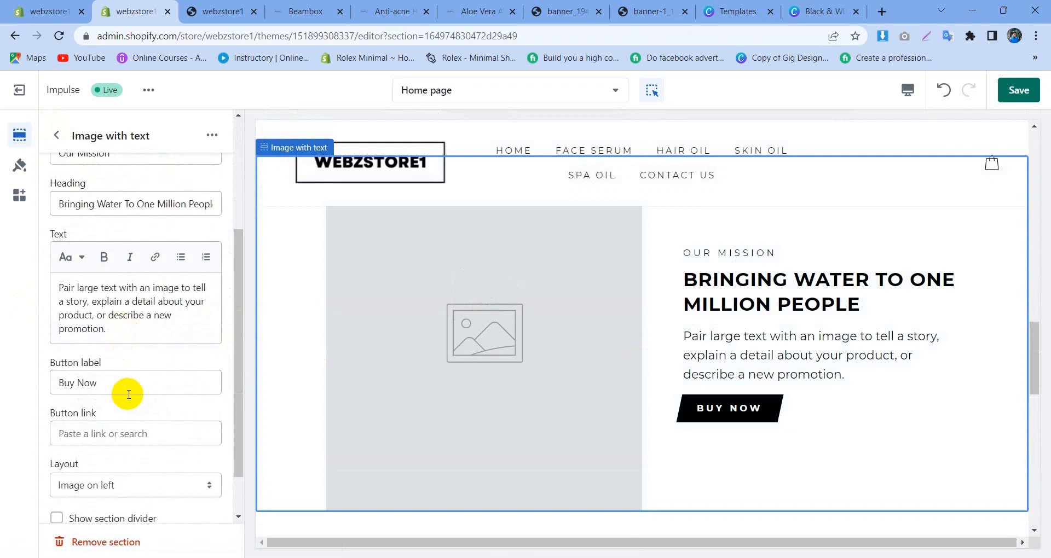
click(141, 431)
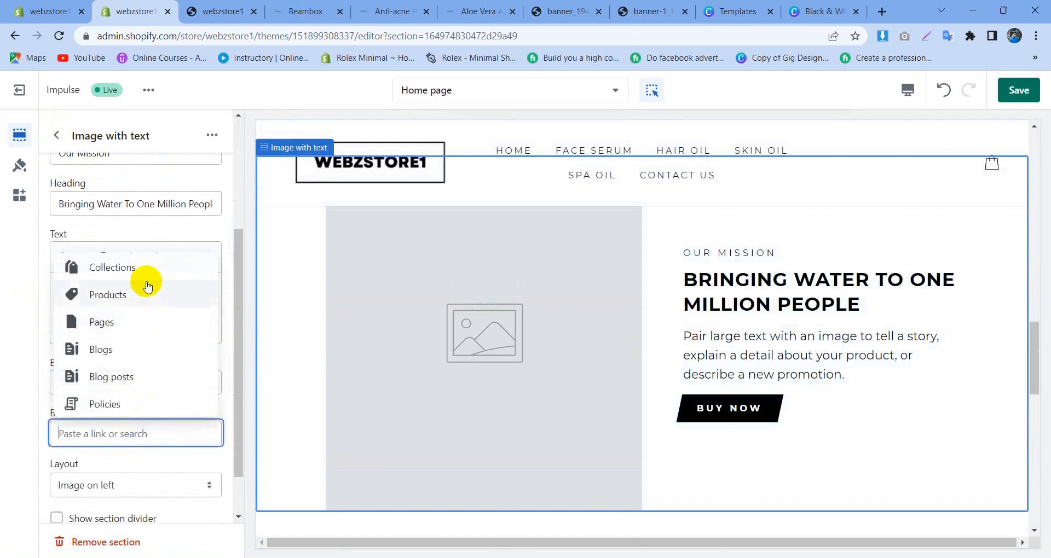
click(144, 307)
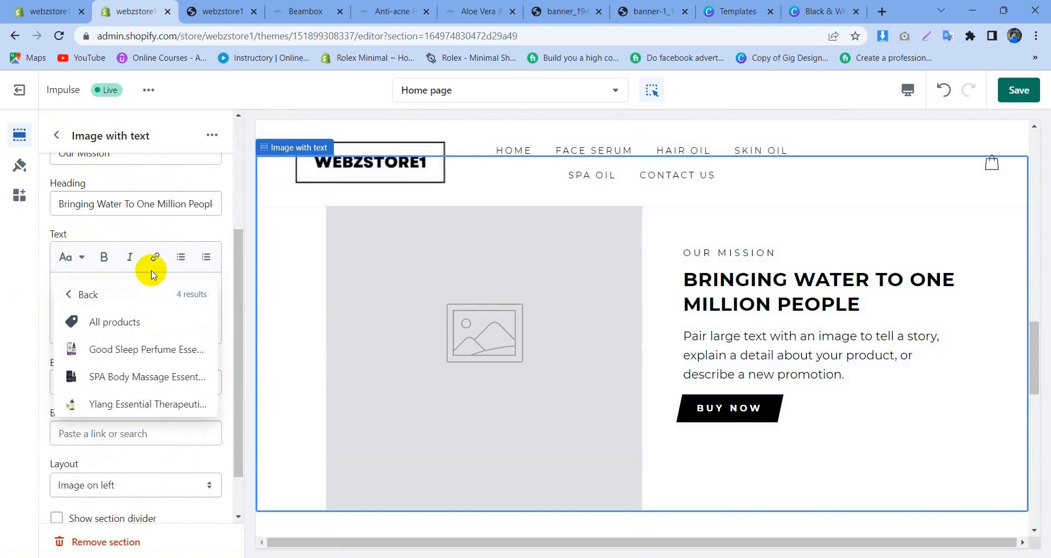
click(134, 403)
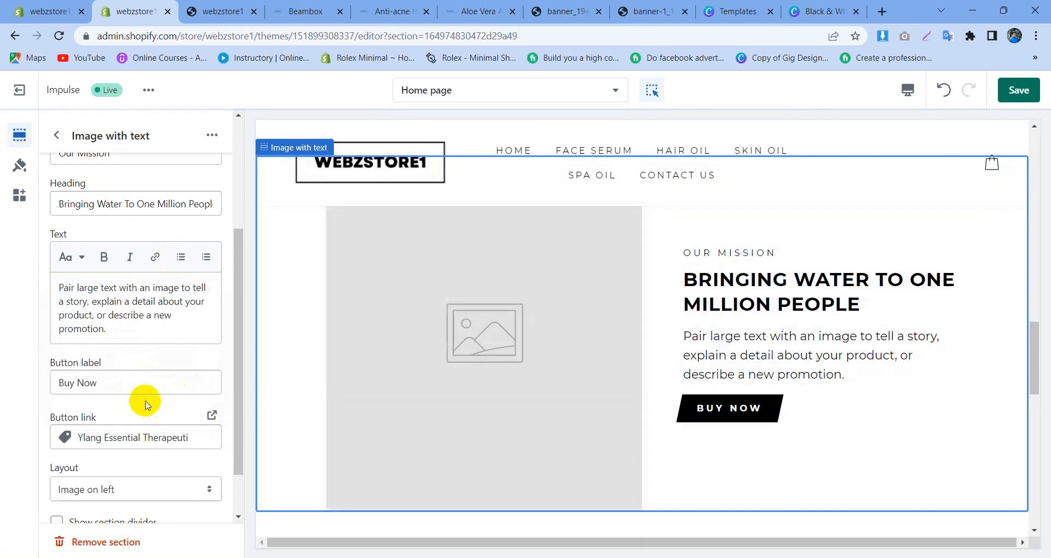
Step: Set the Image with text section's image to the KvT0Pure-Natural-Ylang-Ylang WEBP file from the store library
scroll(142, 274, up, 3)
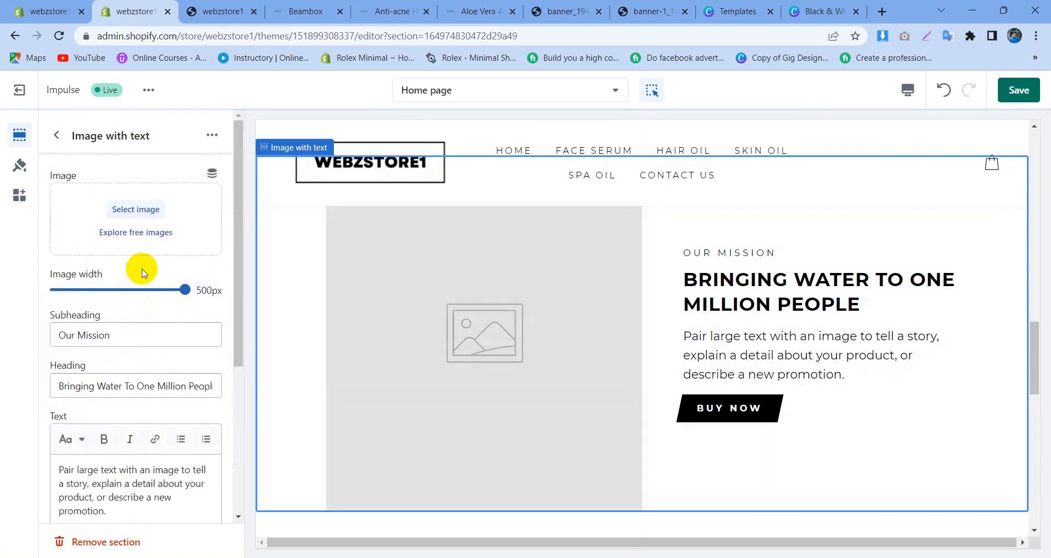
click(125, 212)
scroll(712, 427, down, 1)
click(803, 397)
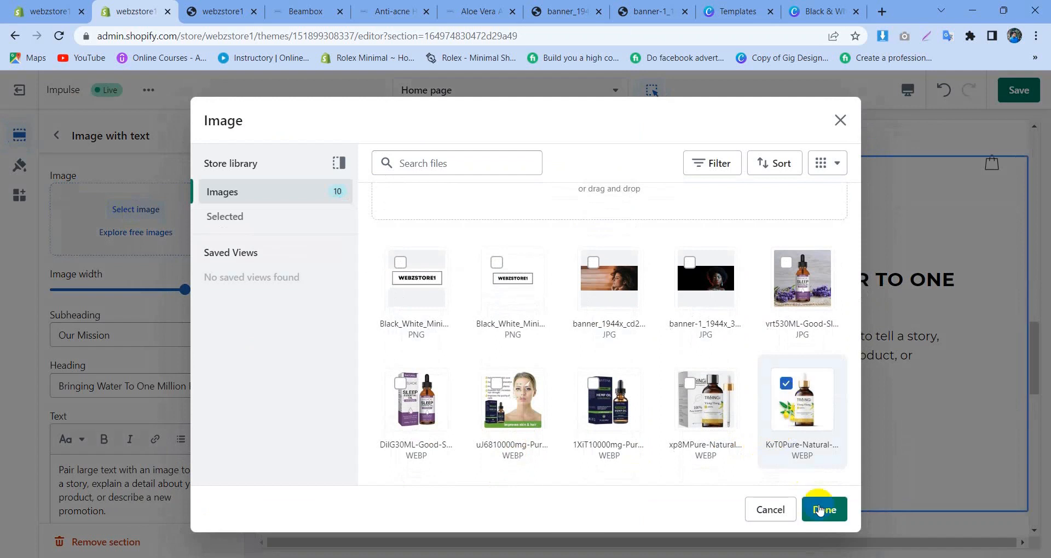
click(829, 510)
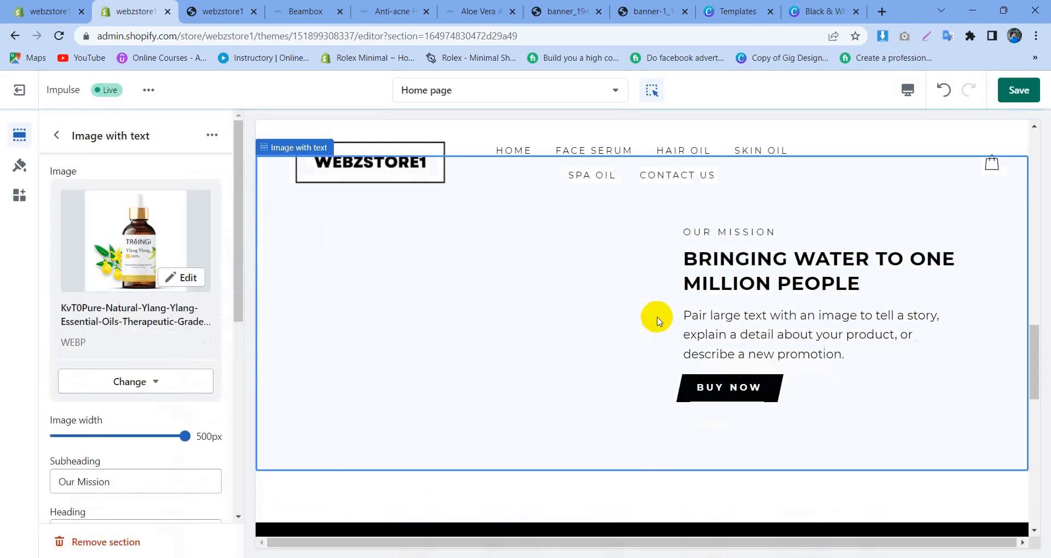
scroll(181, 410, down, 2)
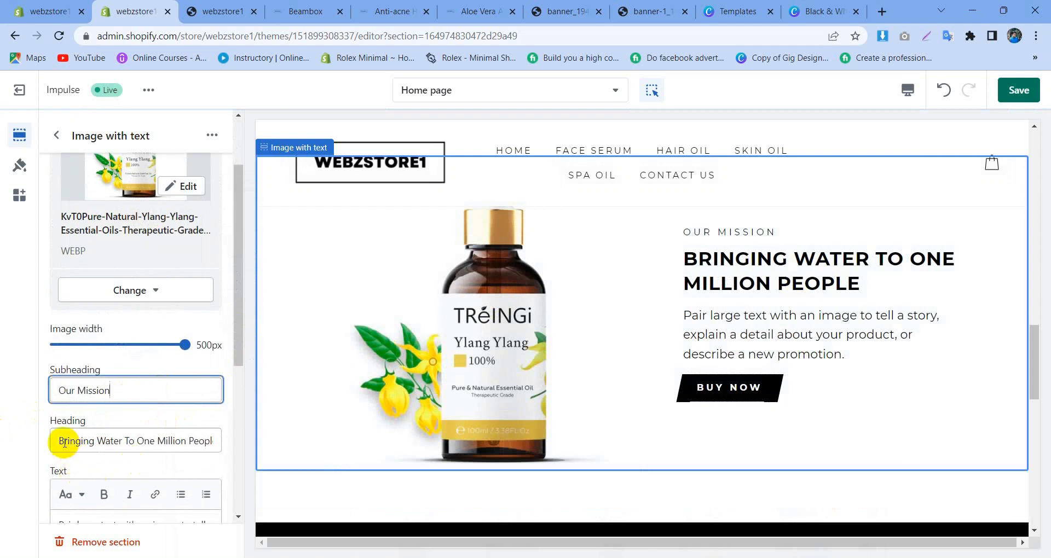
Step: Replace the Image with text heading with "Ylang Essential Therapeutic Hair Oil" copied from the Beambox product page, and set the subheading to webzstore1
drag(64, 441, 251, 443)
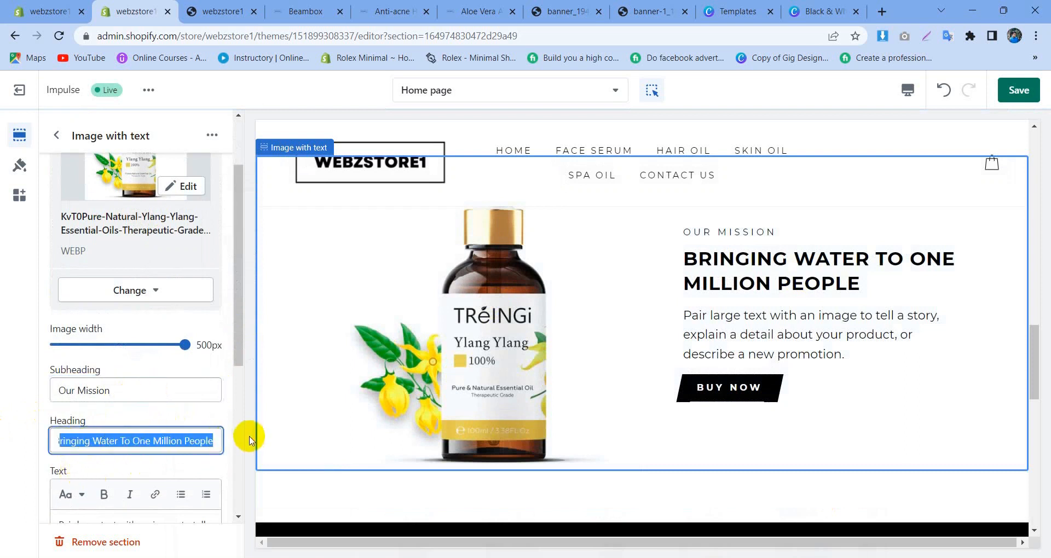
key(BackSpace)
click(392, 10)
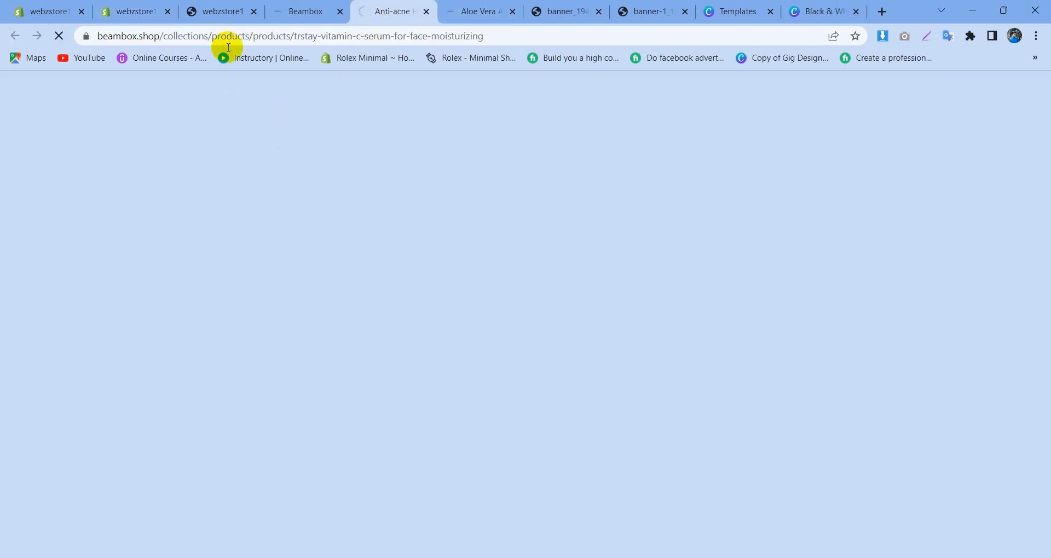
click(298, 10)
mouse_move(143, 418)
click(136, 352)
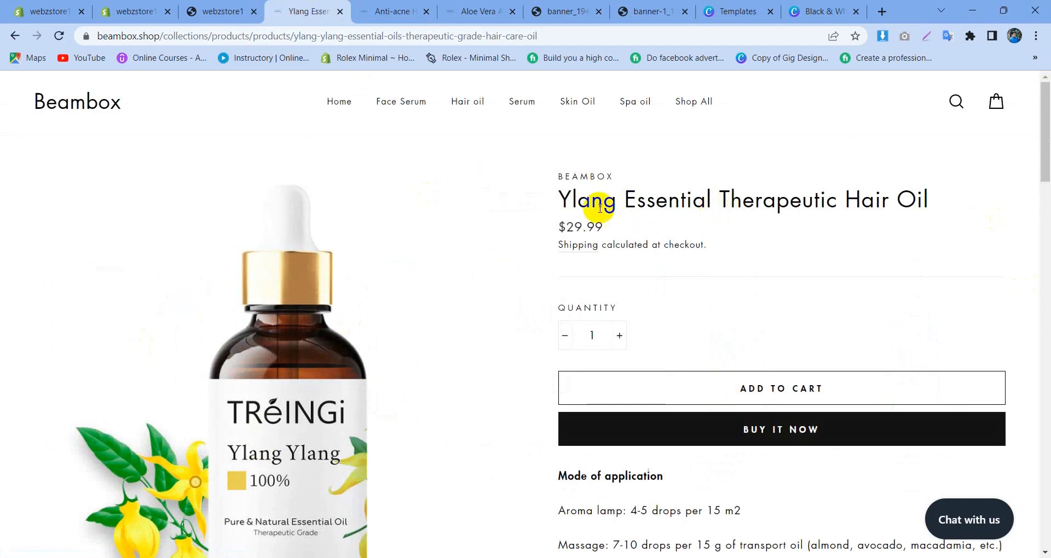
drag(568, 199, 942, 199)
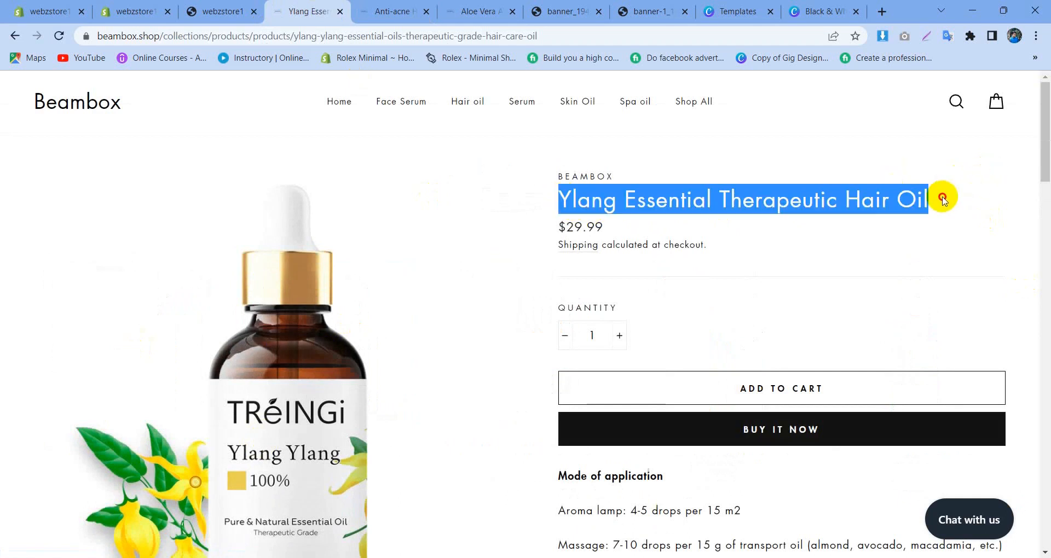
click(151, 7)
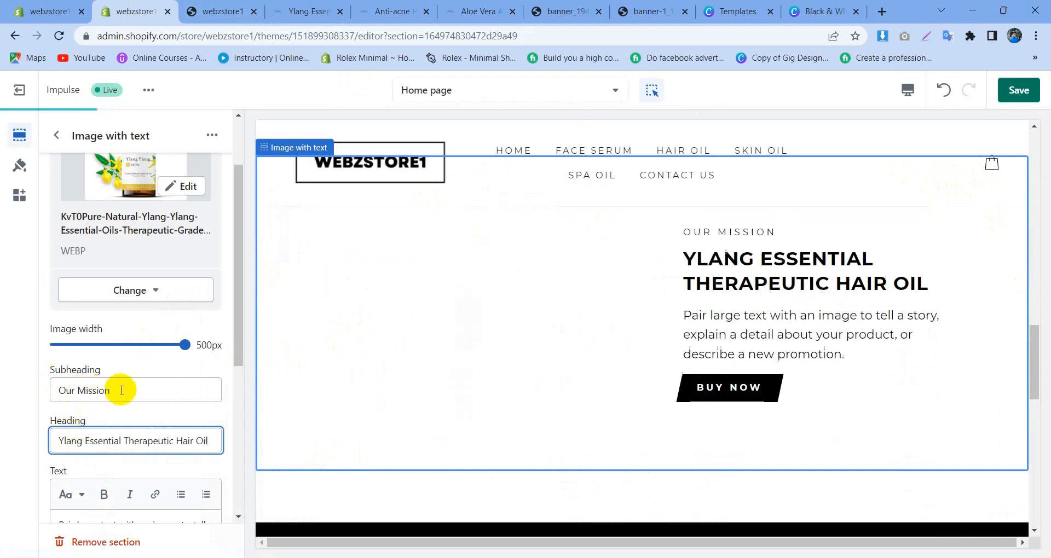
drag(117, 392, 7, 394)
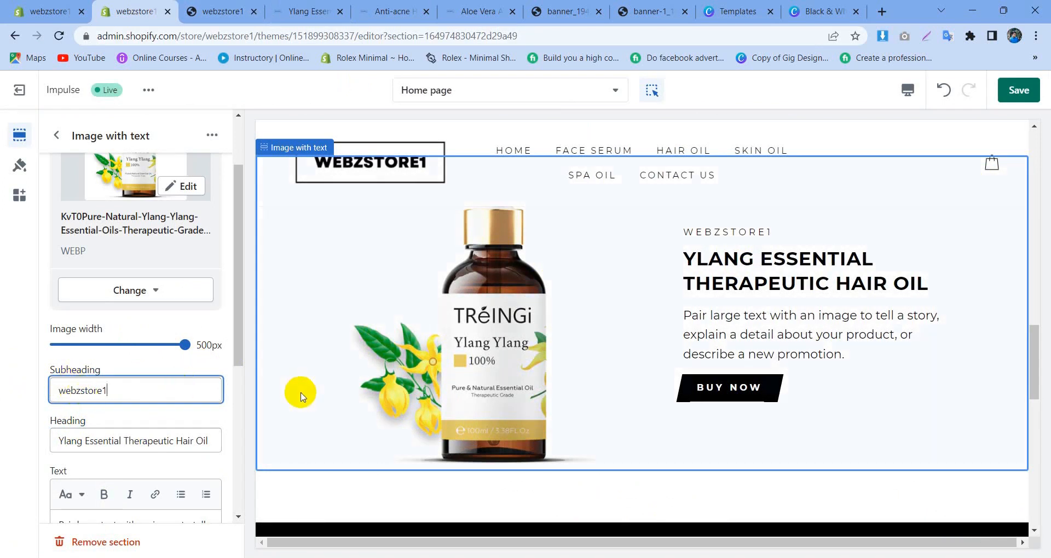
click(121, 401)
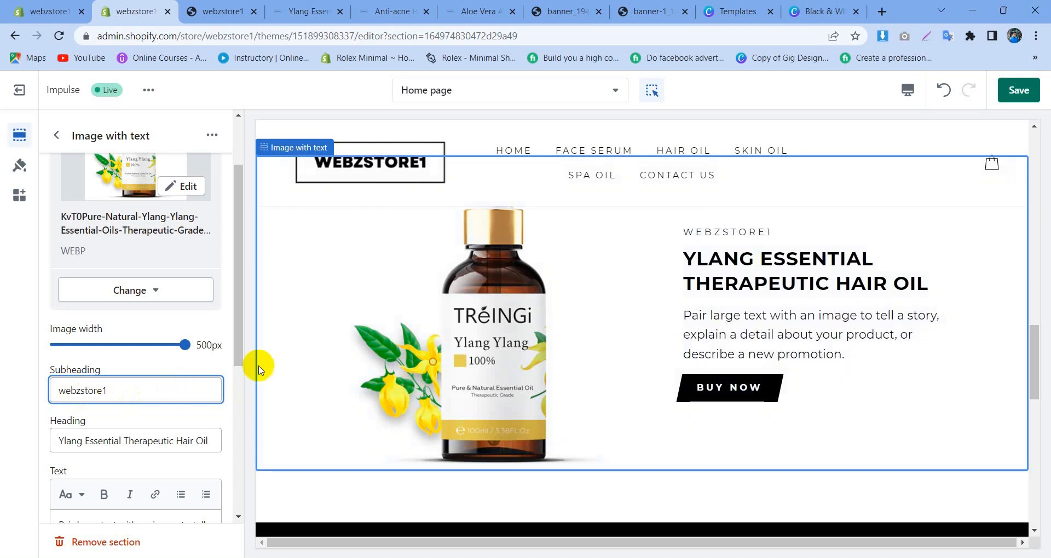
Step: Replace the Image with text section's body text with the Package included lines, from the heading to "1 x Dropper", copied from the Beambox product page
click(391, 9)
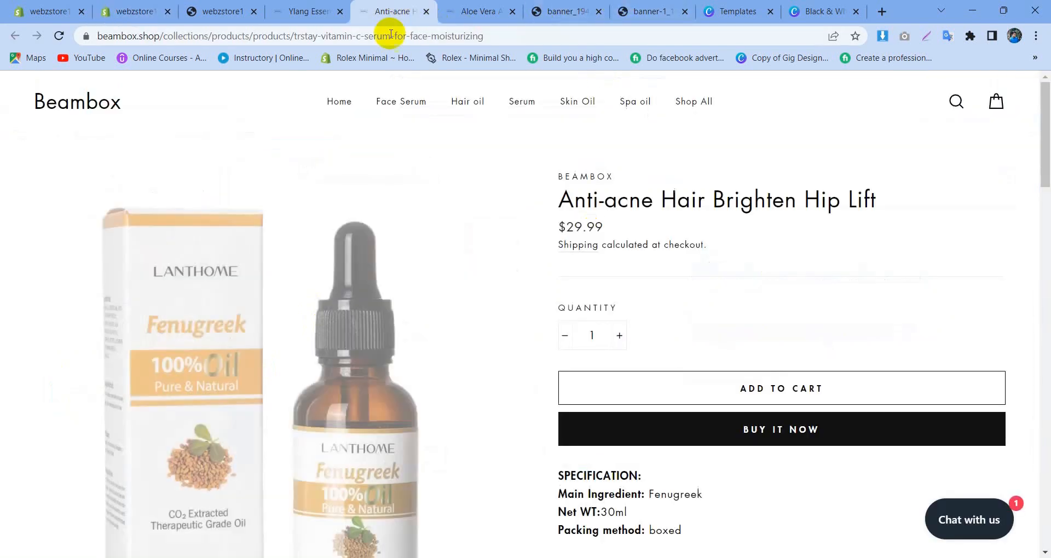
click(284, 5)
scroll(632, 268, down, 5)
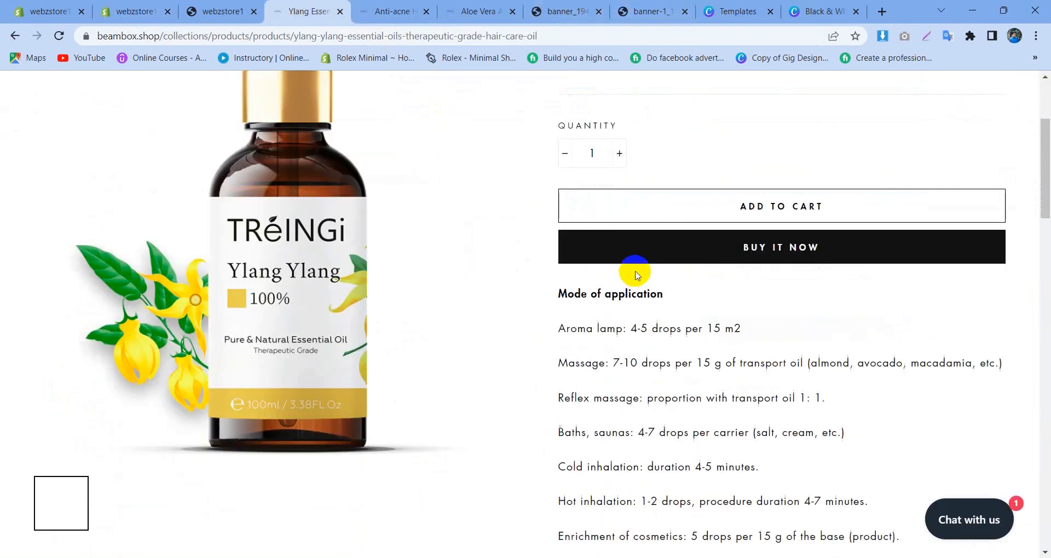
scroll(619, 361, down, 5)
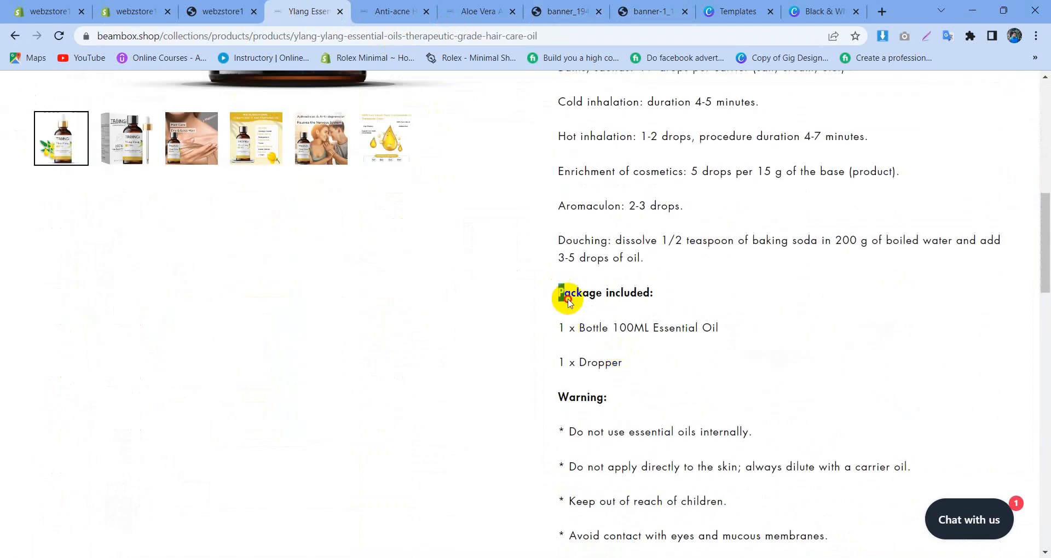
drag(567, 299, 608, 363)
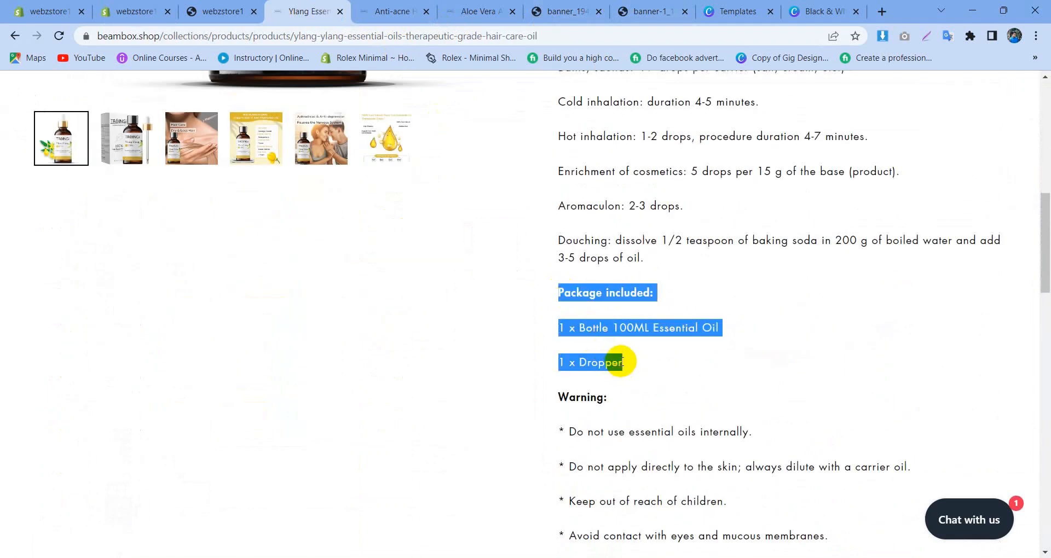
scroll(663, 451, down, 2)
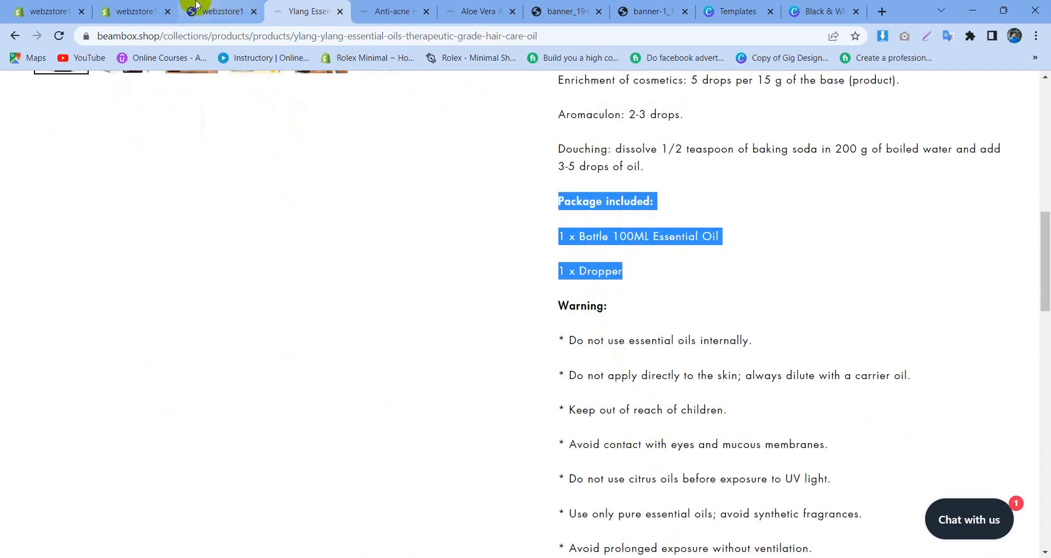
scroll(657, 251, up, 5)
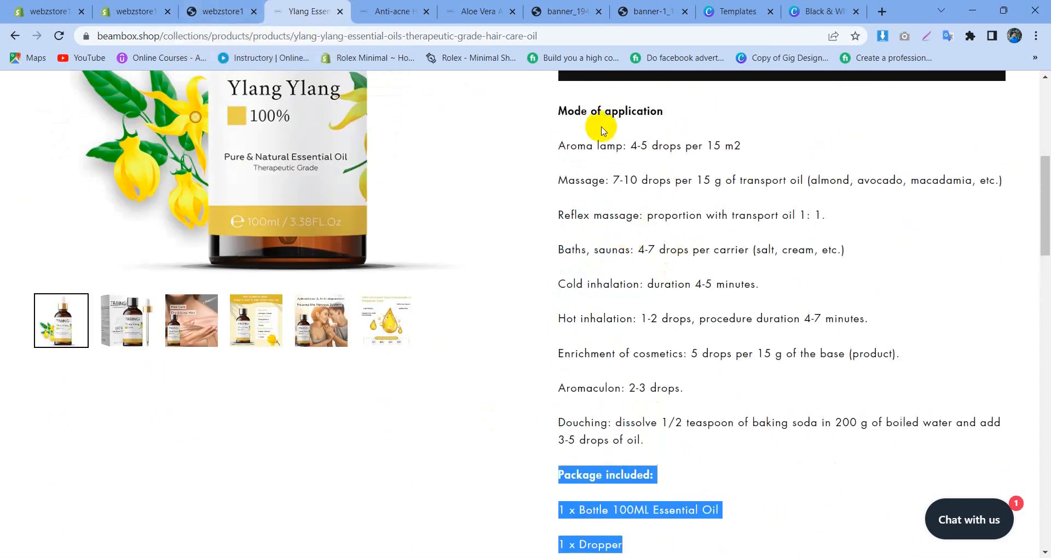
click(133, 6)
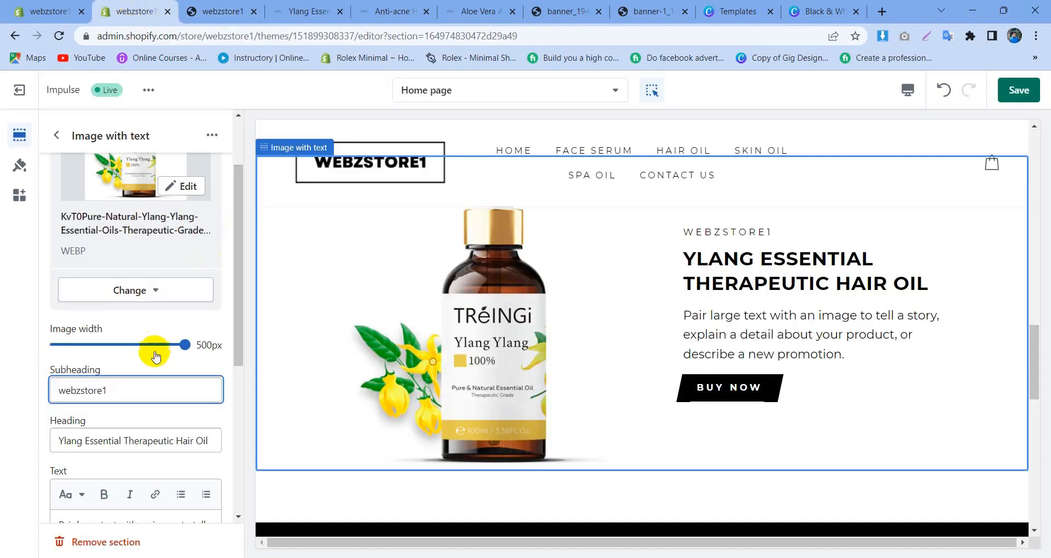
scroll(137, 427, down, 3)
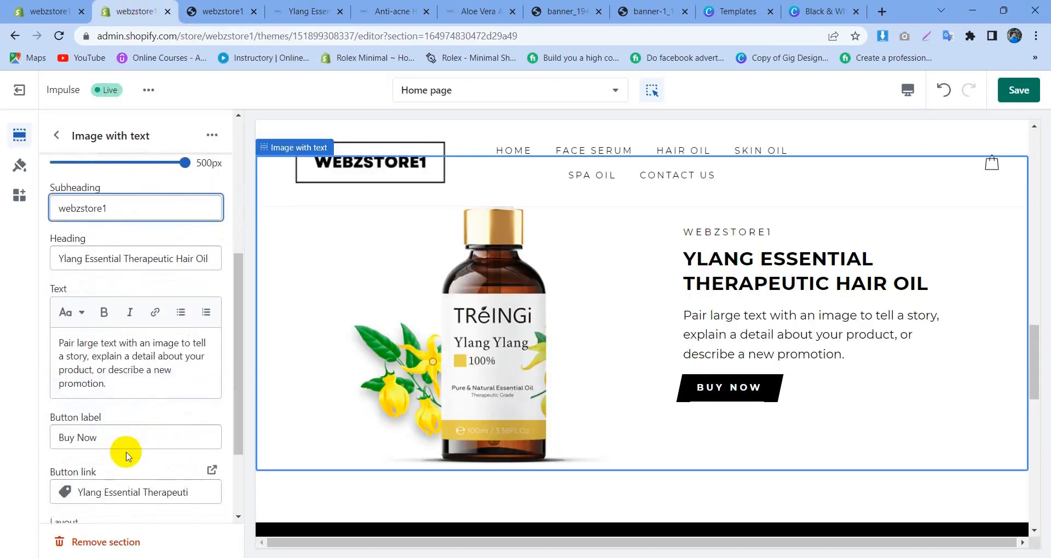
drag(110, 385, 42, 348)
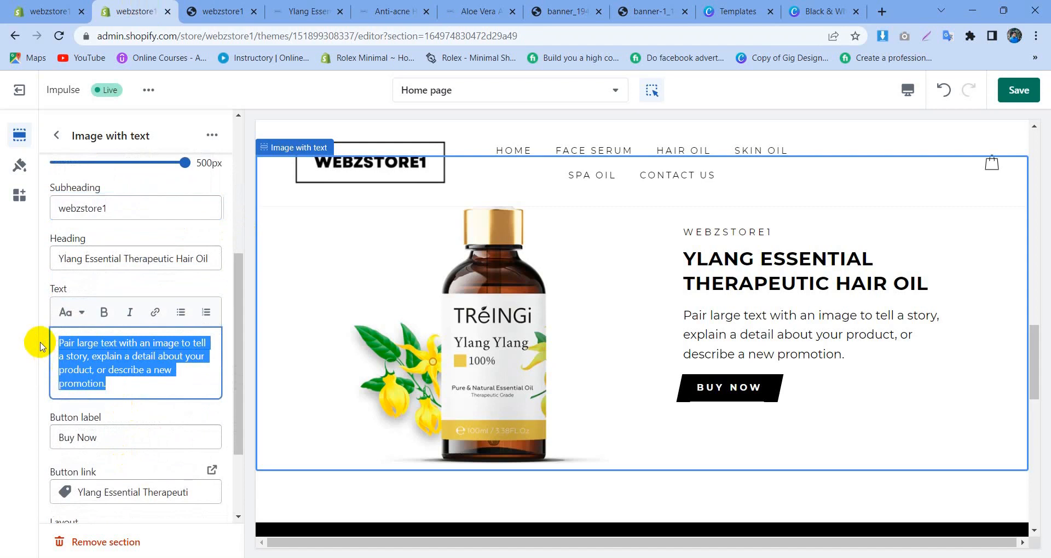
text(Package included: 1 x Bottle 100ML Essential Oil 1 x Dropper)
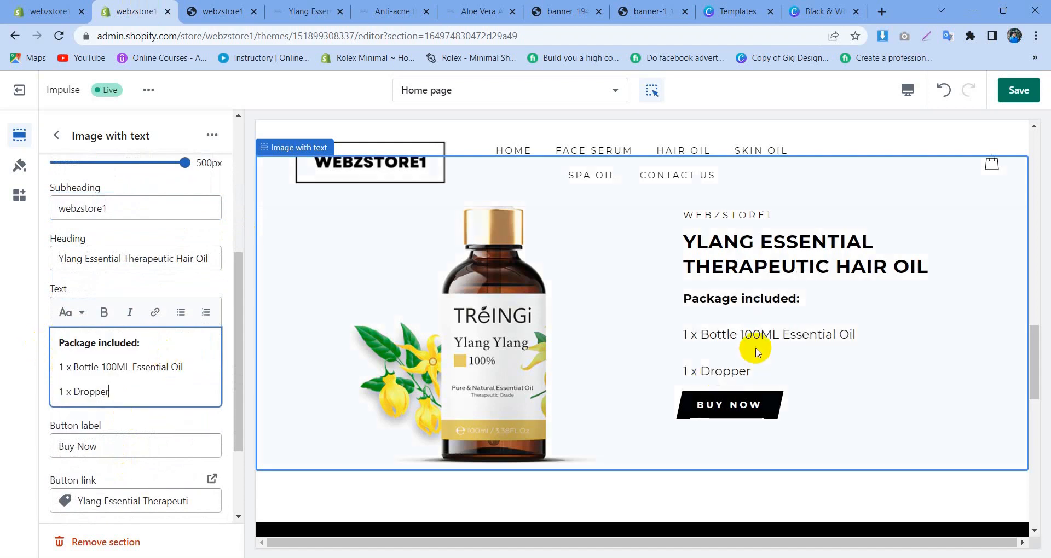
Step: On the Beambox product page, select the Mode of application lines from Aroma lamp through Cold inhalation
click(391, 10)
click(306, 11)
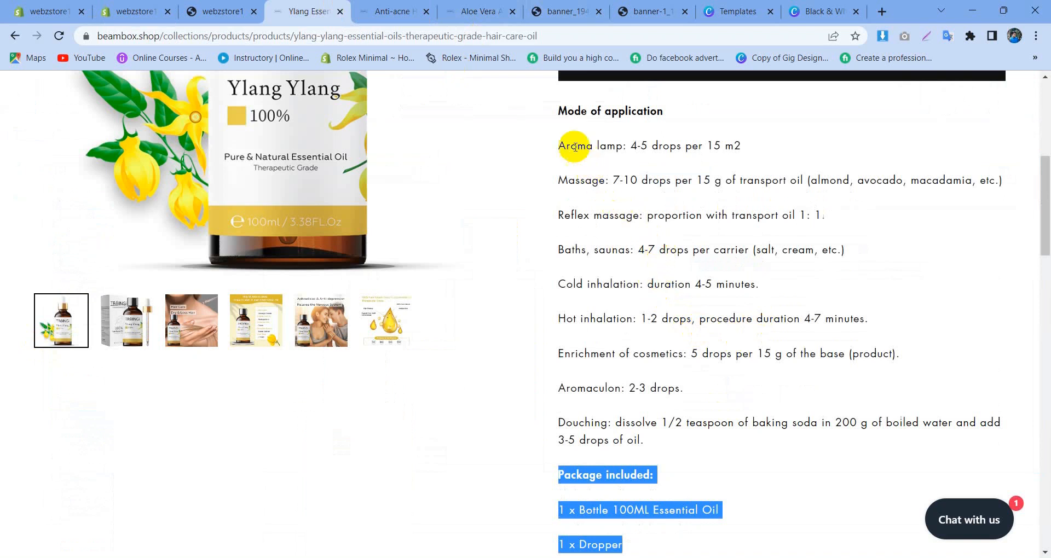
drag(559, 145, 844, 264)
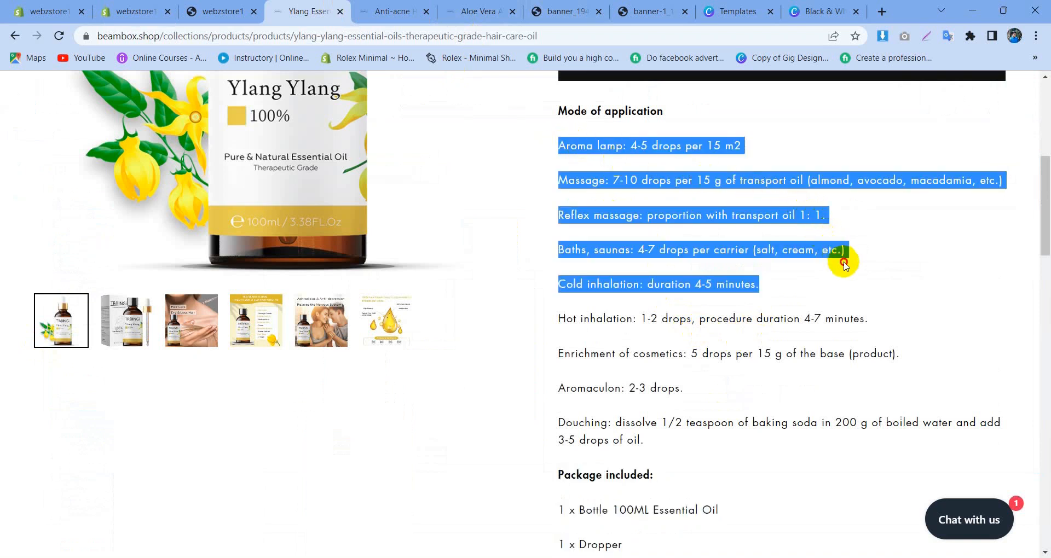